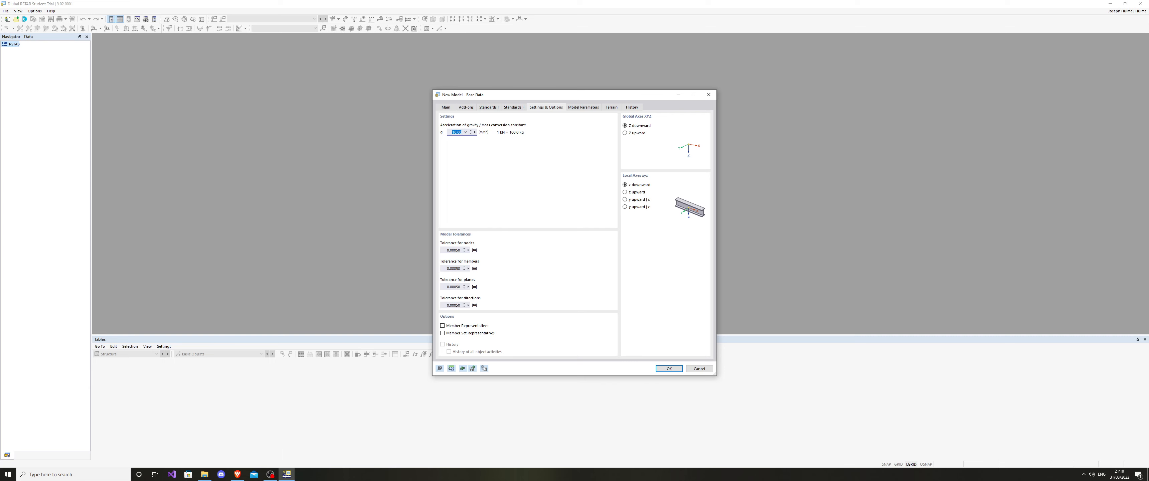
# Set the acceleration of gravity to 9.81 m/s² and accept the new model's base data after reviewing its terrain and standards settings.
pyautogui.write('9.81')
pyautogui.click(583, 107)
pyautogui.click(610, 107)
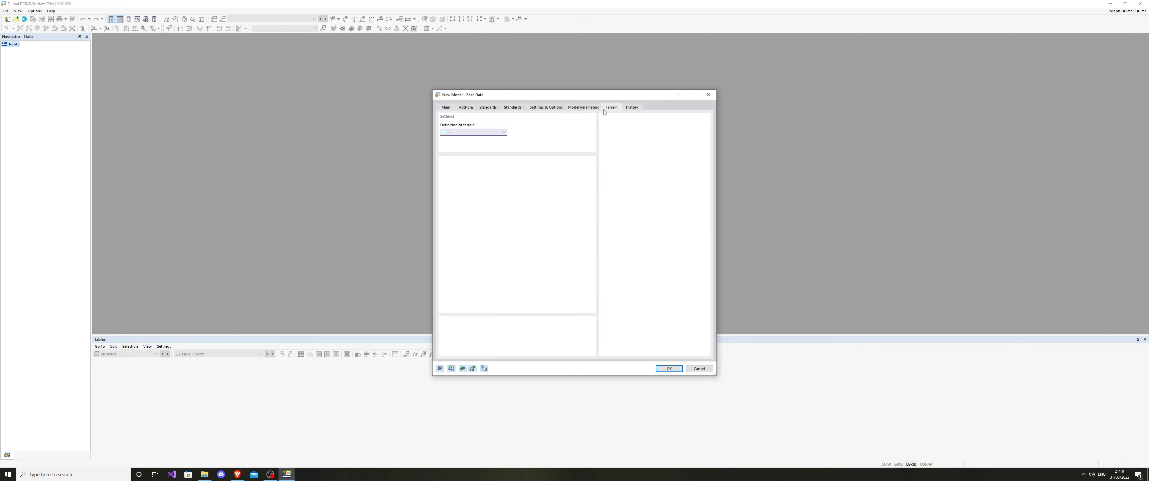
pyautogui.click(531, 109)
pyautogui.click(499, 107)
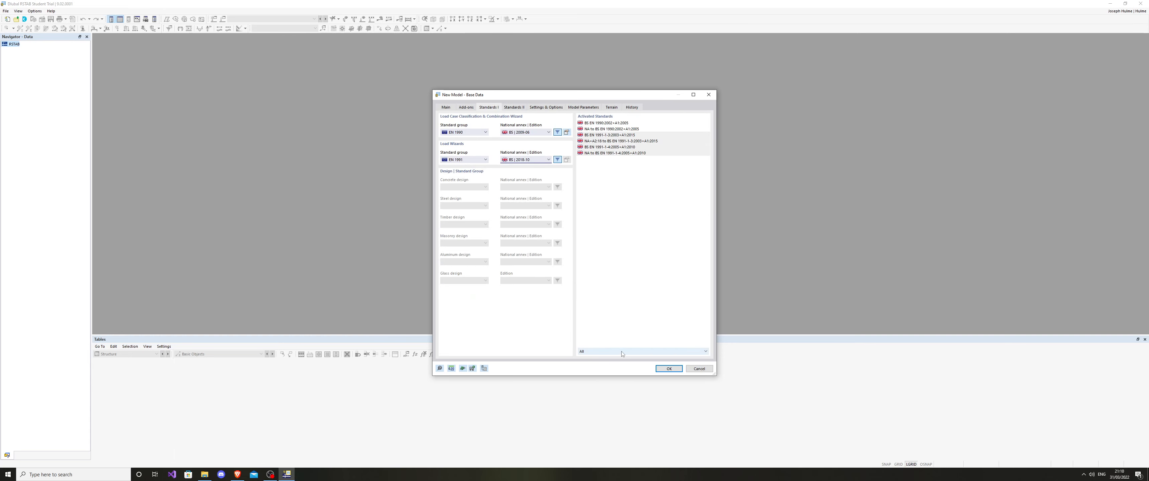
pyautogui.click(668, 369)
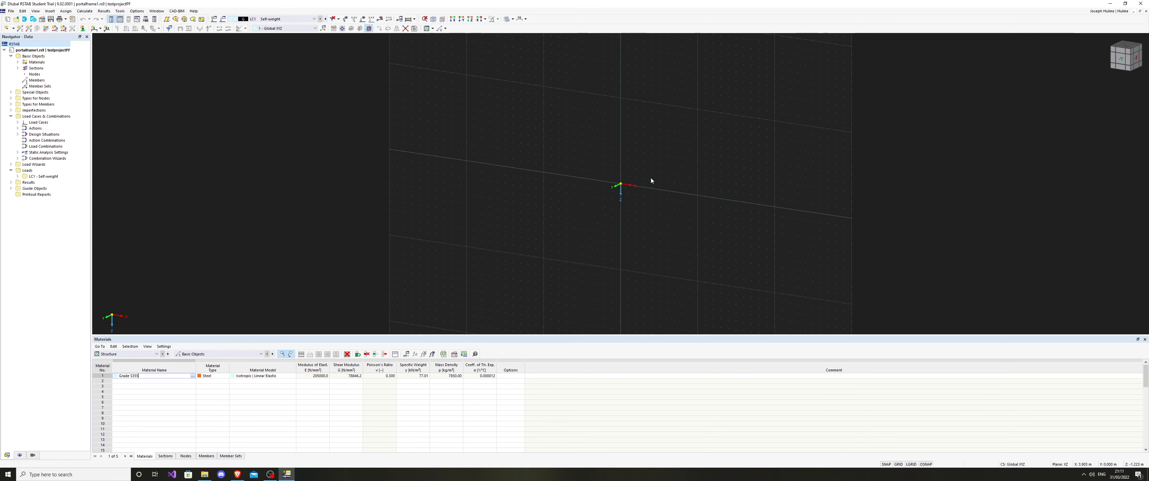
# Examine the empty work plane grid and global axes around the origin from several distances and angles.
pyautogui.moveTo(544, 234)
pyautogui.mouseDown(button='middle')
pyautogui.moveTo(411, 224)
pyautogui.moveTo(384, 180)
pyautogui.moveTo(534, 327)
pyautogui.moveTo(522, 249)
pyautogui.moveTo(547, 240)
pyautogui.moveTo(393, 234)
pyautogui.moveTo(880, 192)
pyautogui.moveTo(313, 267)
pyautogui.moveTo(555, 236)
pyautogui.mouseUp(button='middle')
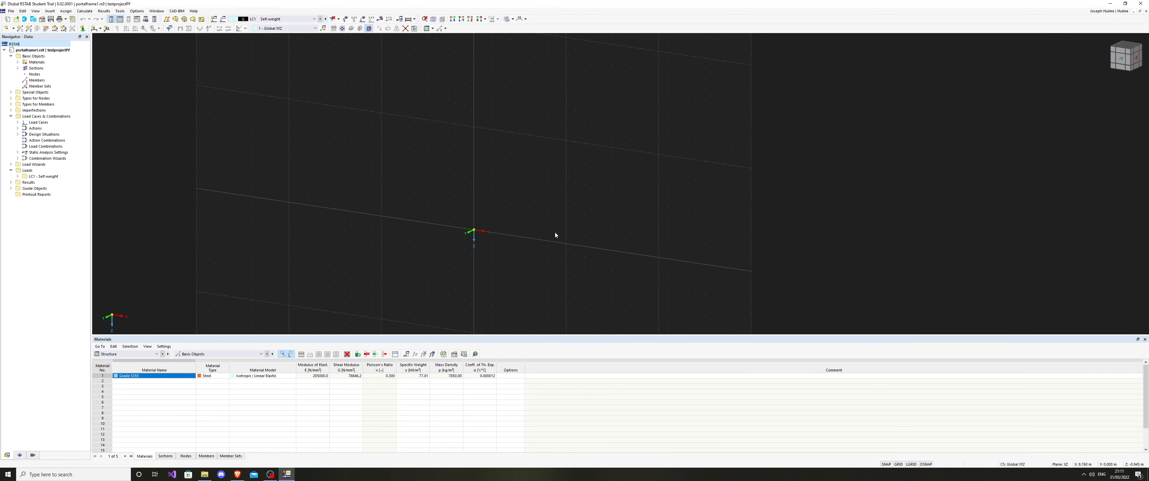
pyautogui.moveTo(395, 213); pyautogui.dragTo(494, 217, button='middle')
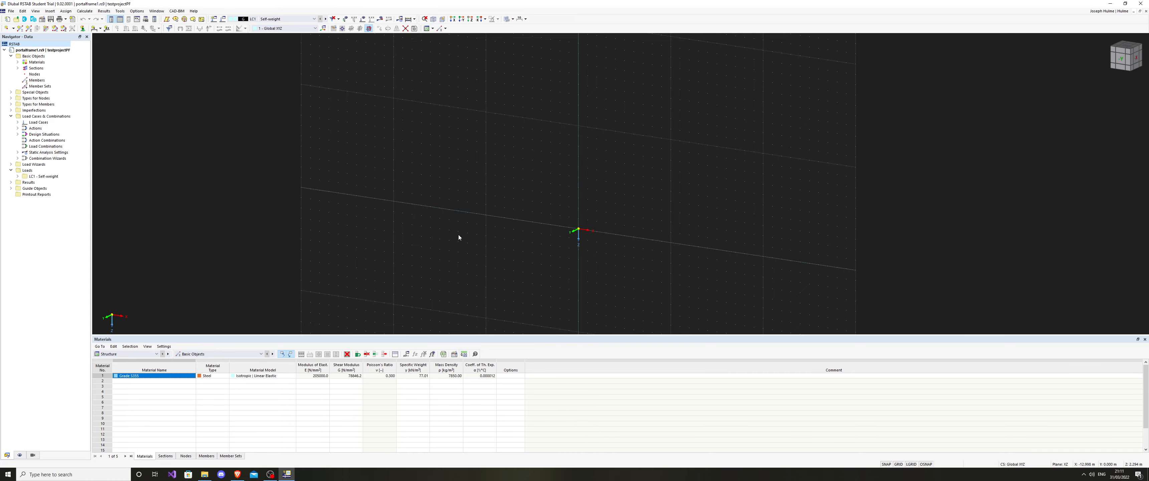
pyautogui.scroll(5, 467, 218)
pyautogui.scroll(-2, 467, 218)
pyautogui.scroll(-13, 466, 218)
pyautogui.scroll(9, 461, 220)
pyautogui.moveTo(547, 157); pyautogui.dragTo(432, 214, button='middle')
pyautogui.scroll(-8, 503, 182)
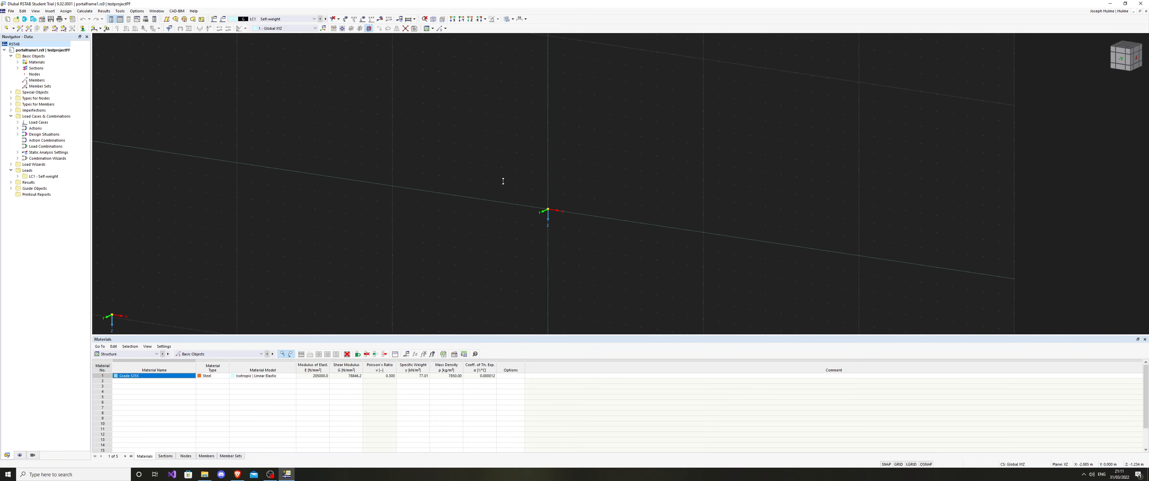
pyautogui.scroll(5, 503, 182)
pyautogui.scroll(2, 417, 237)
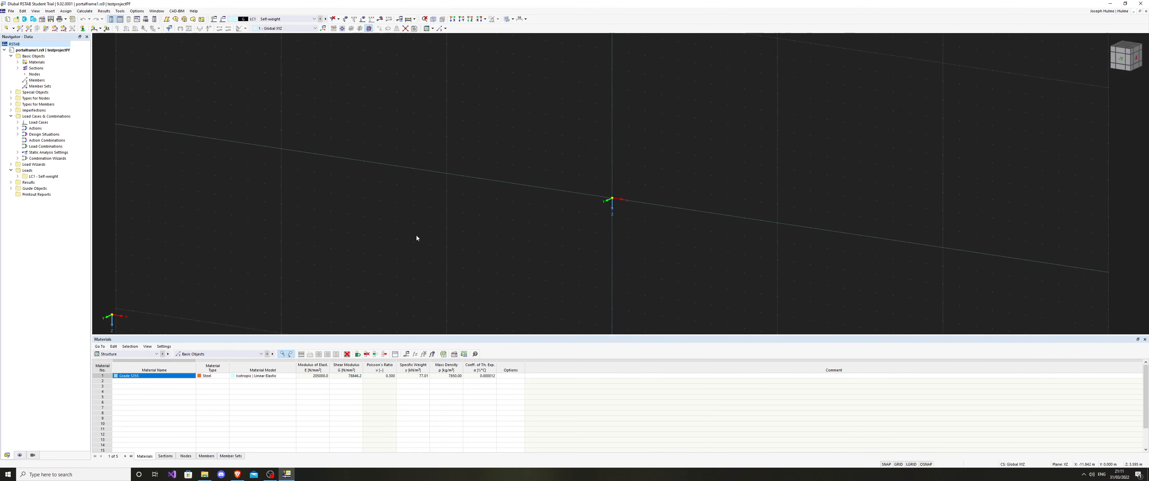
pyautogui.scroll(-3, 416, 240)
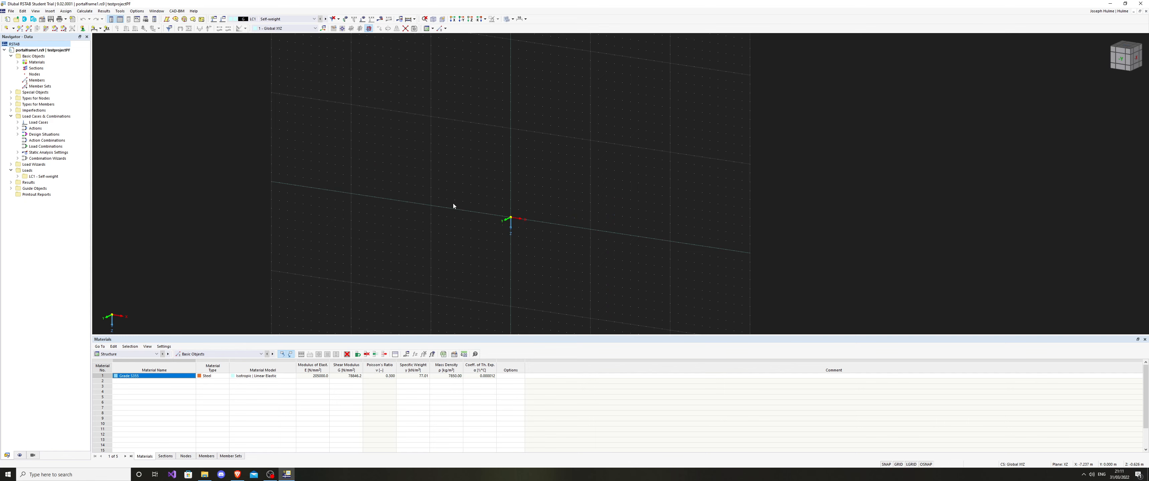
pyautogui.keyDown('ctrl'); pyautogui.moveTo(441, 192); pyautogui.dragTo(544, 210, button='middle'); pyautogui.keyUp('ctrl')
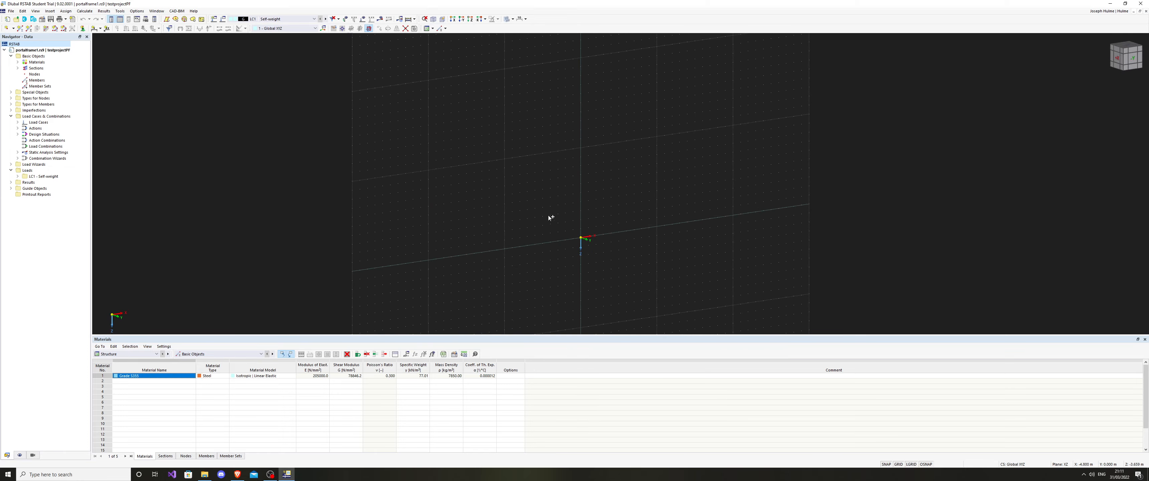
pyautogui.keyDown('ctrl'); pyautogui.moveTo(701, 175); pyautogui.dragTo(629, 226, button='middle'); pyautogui.keyUp('ctrl')
pyautogui.scroll(8, 577, 251)
pyautogui.scroll(-5, 575, 248)
pyautogui.scroll(-2, 600, 207)
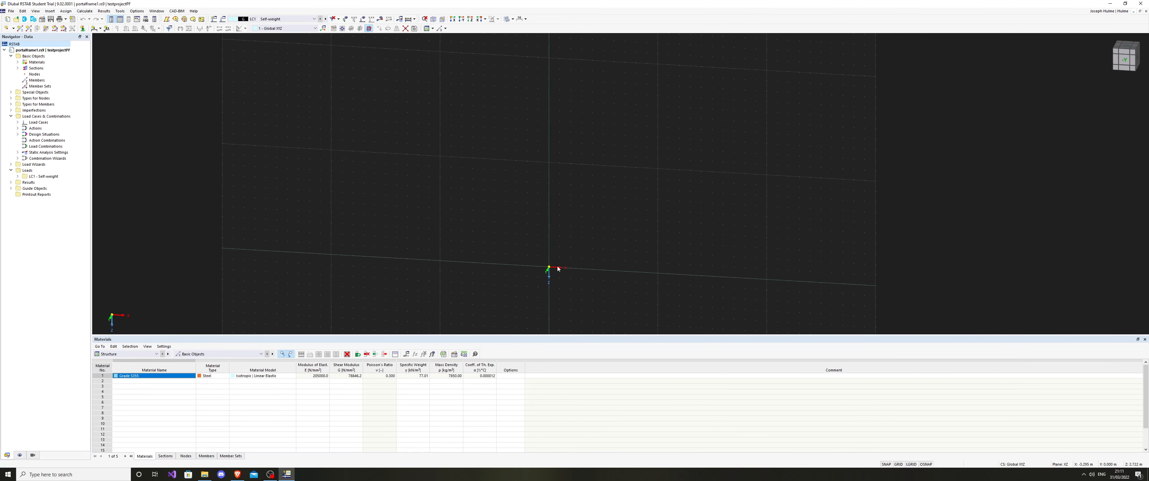
# Set the model view to look in the reverse Y-direction, facing the XZ work plane.
pyautogui.click(36, 11)
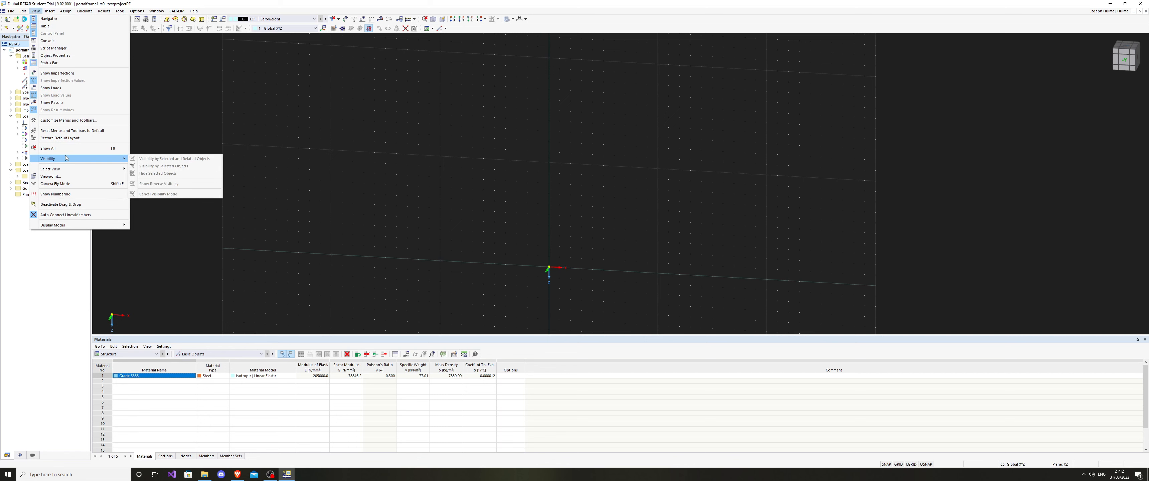
pyautogui.moveTo(64, 169)
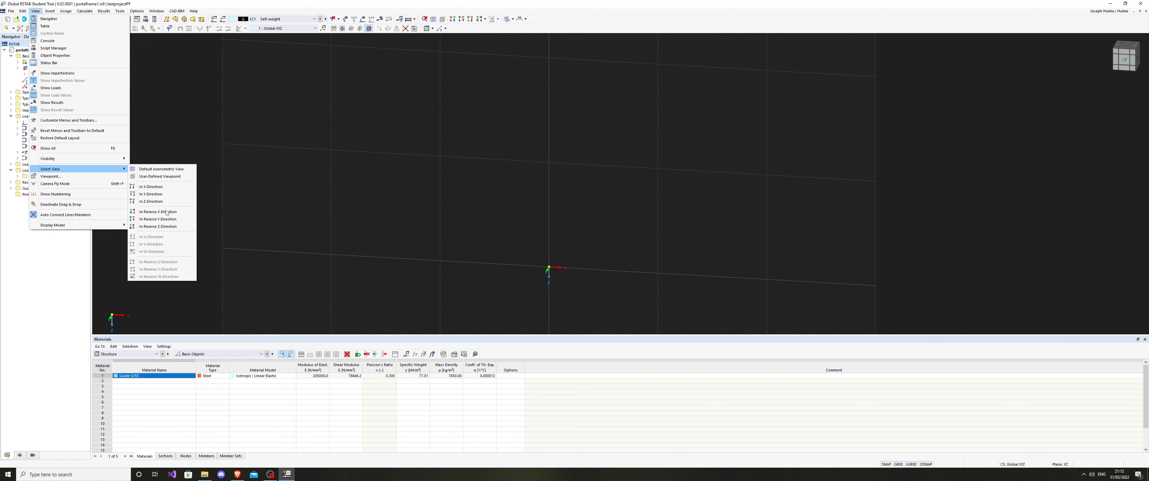
pyautogui.click(158, 220)
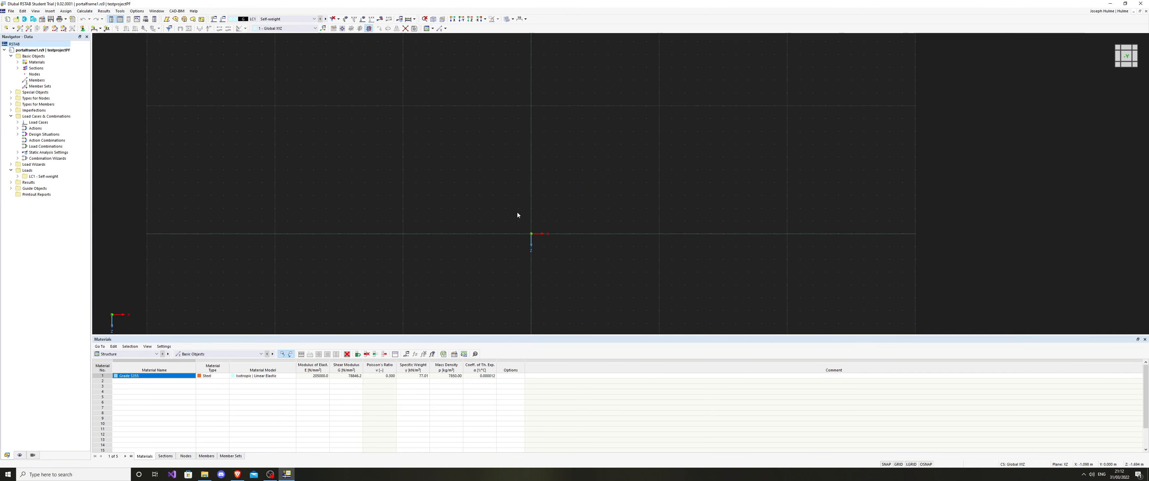
pyautogui.moveTo(536, 200); pyautogui.dragTo(426, 241, button='middle')
pyautogui.scroll(-2, 562, 204)
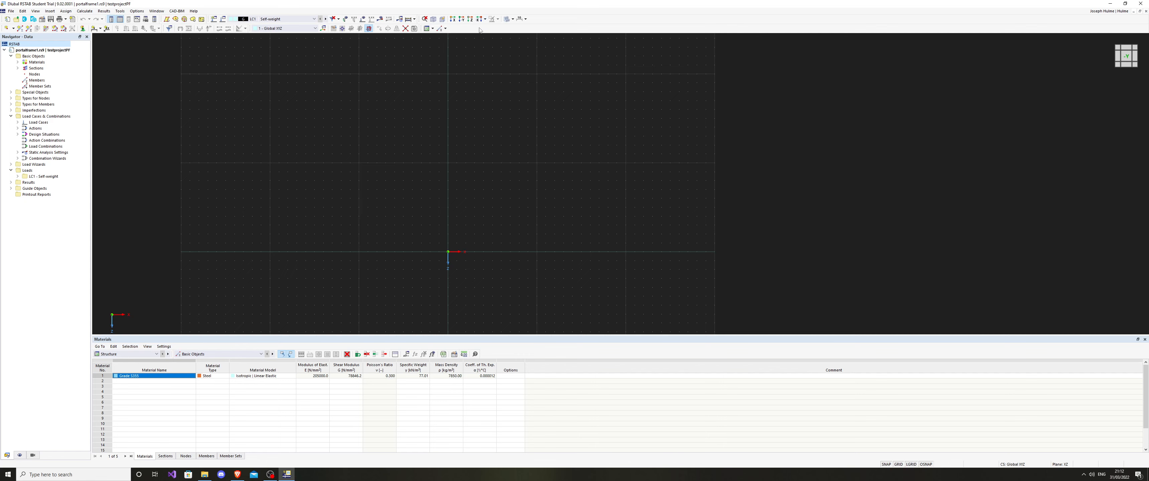
pyautogui.scroll(-1, 477, 119)
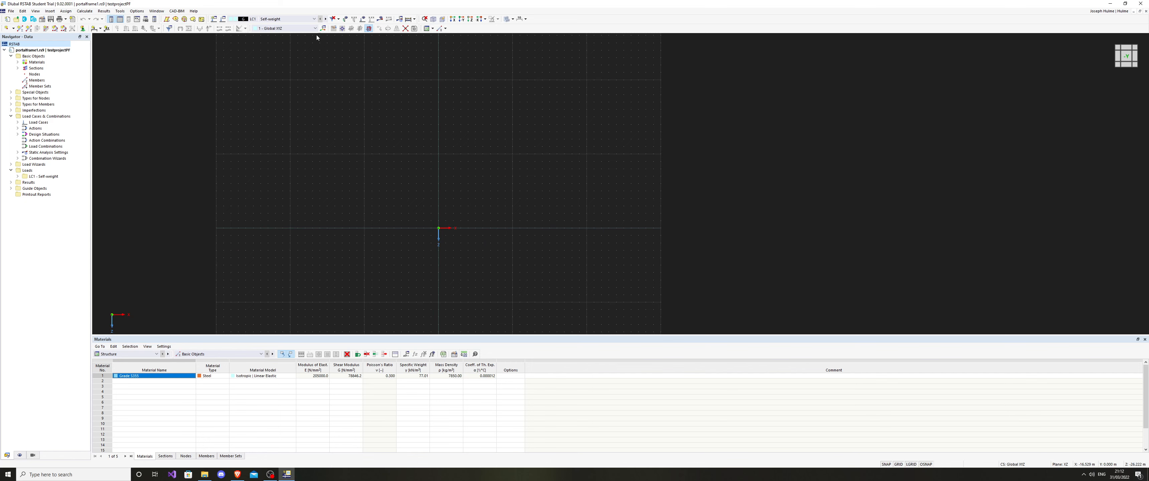
# Hide the work plane grid through the work plane and grid settings.
pyautogui.click(334, 28)
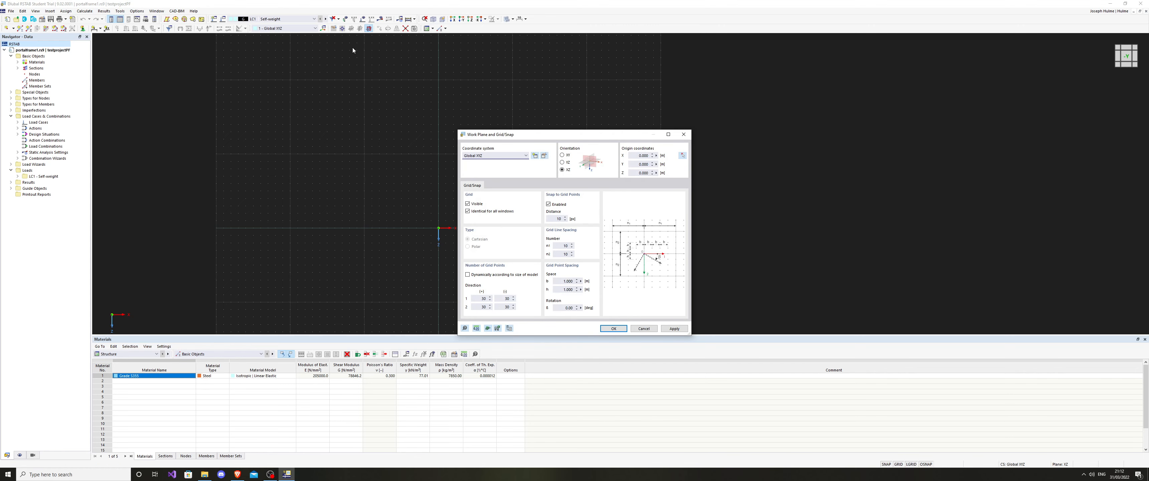
pyautogui.click(471, 204)
pyautogui.click(614, 329)
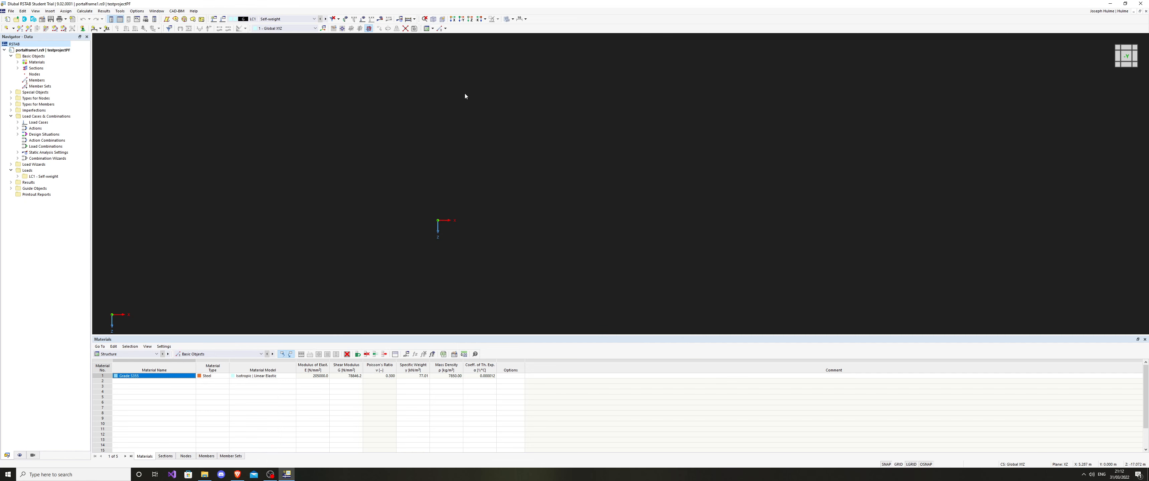
# Make the work plane grid visible and set its number of grid points to 100 in directions 1 and 2.
pyautogui.click(334, 28)
pyautogui.click(474, 205)
pyautogui.doubleClick(483, 299)
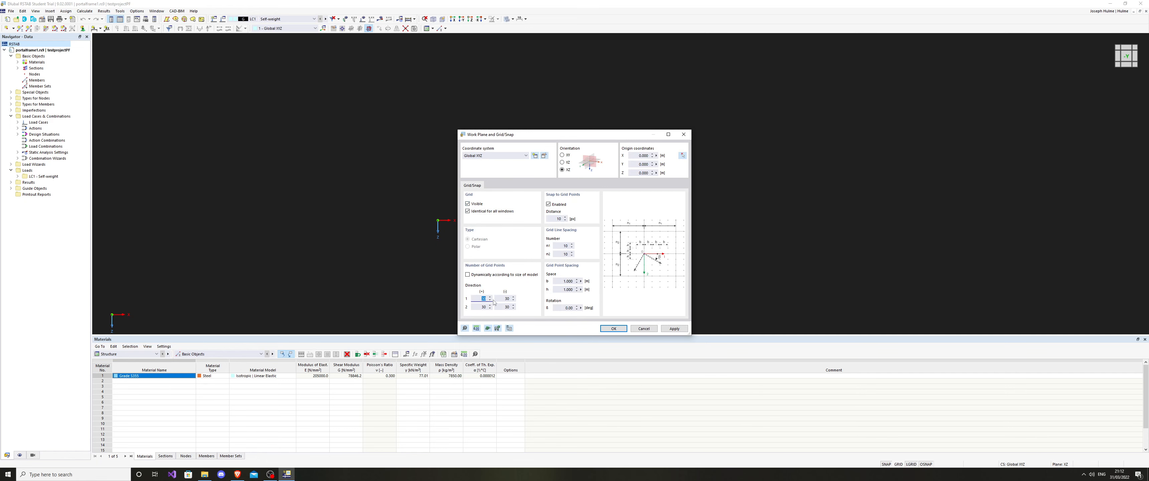
pyautogui.write('100')
pyautogui.press('Tab')
pyautogui.write('100')
pyautogui.press('Tab')
pyautogui.write('100')
pyautogui.press('Tab')
pyautogui.click(613, 328)
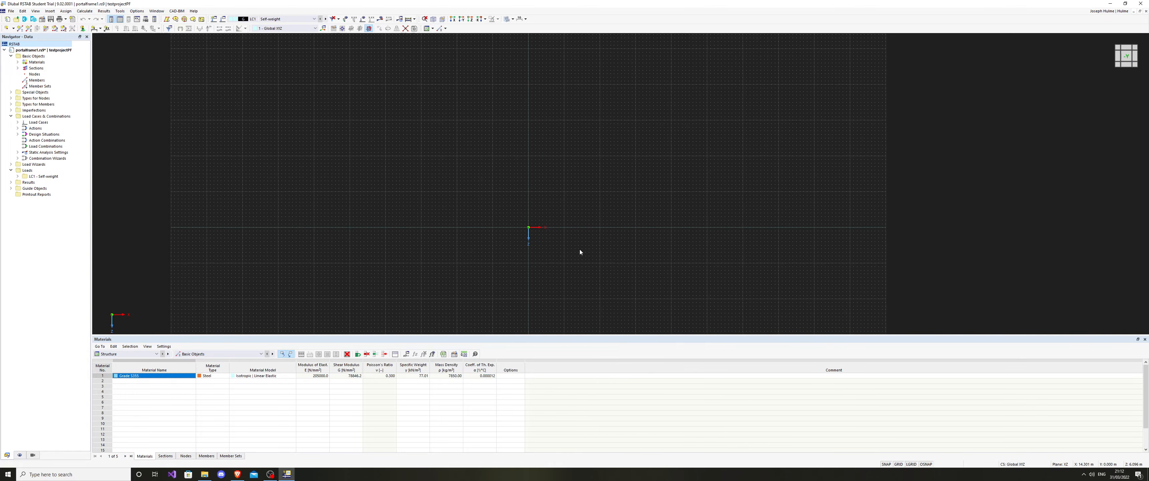
pyautogui.scroll(3, 563, 263)
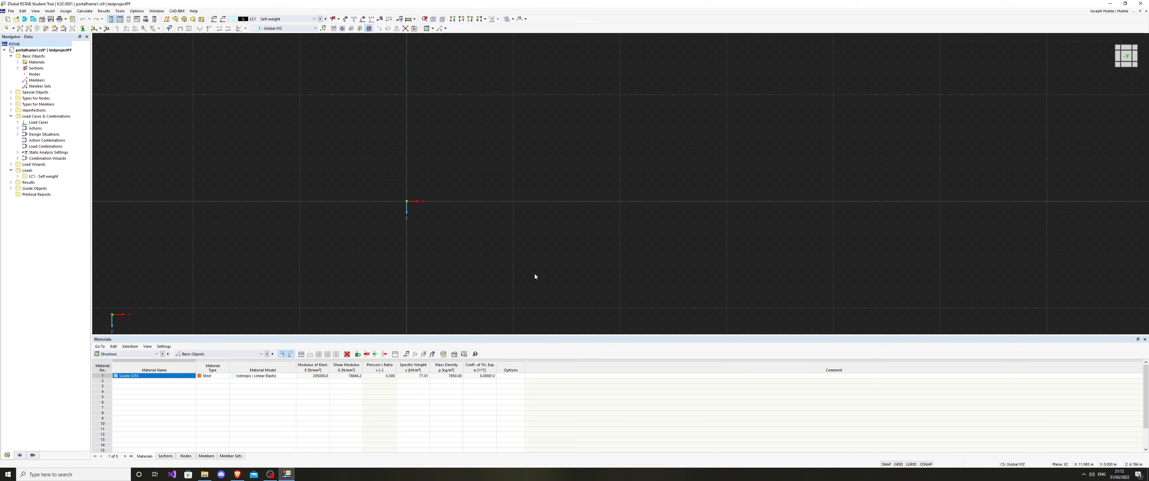
pyautogui.moveTo(481, 195); pyautogui.dragTo(421, 246, button='middle')
pyautogui.scroll(-2, 408, 258)
pyautogui.scroll(-1, 408, 258)
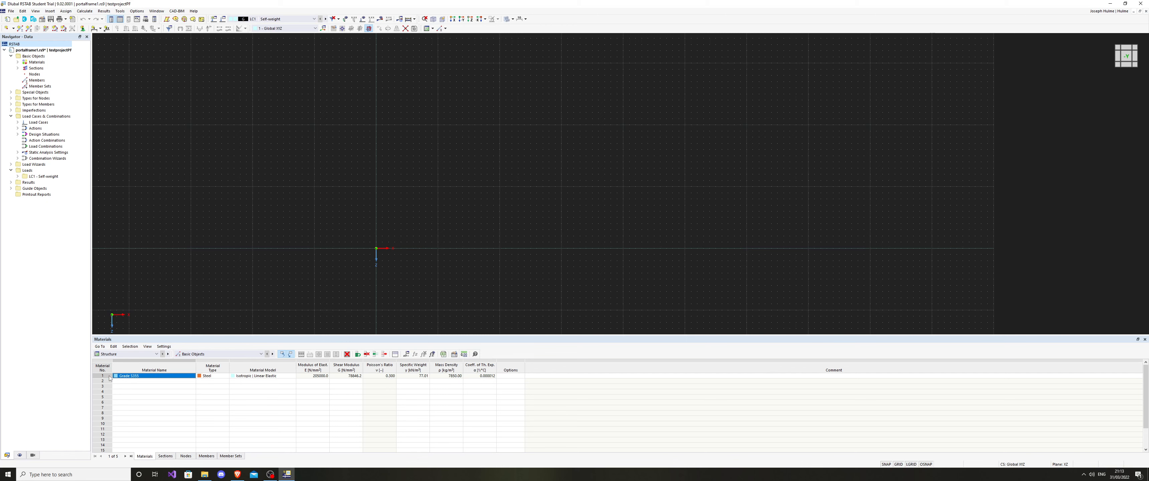
# Add Grade S460 steel from the BS 5950-1:2000 Grade S series in the material library as material 2.
pyautogui.click(154, 382)
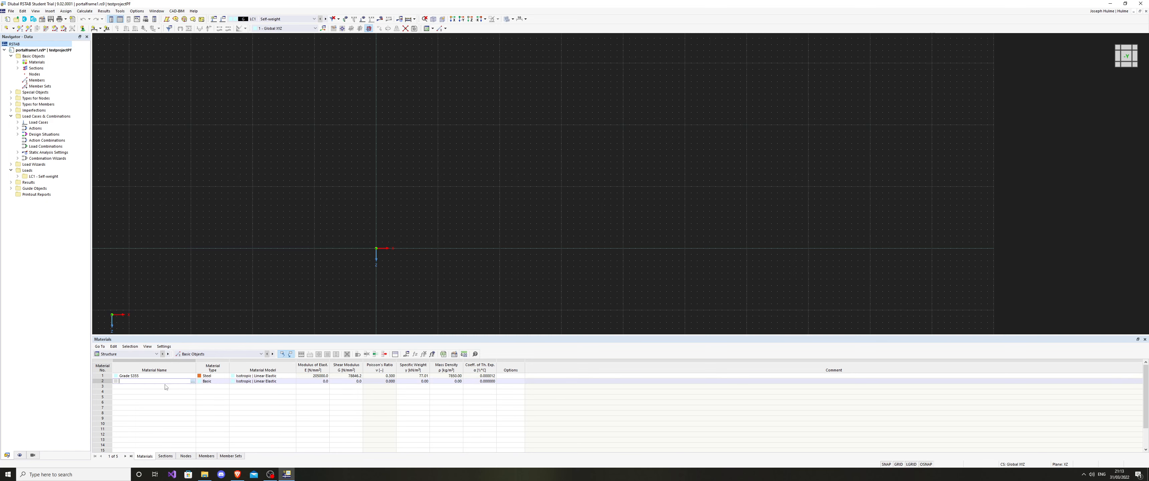
pyautogui.click(193, 381)
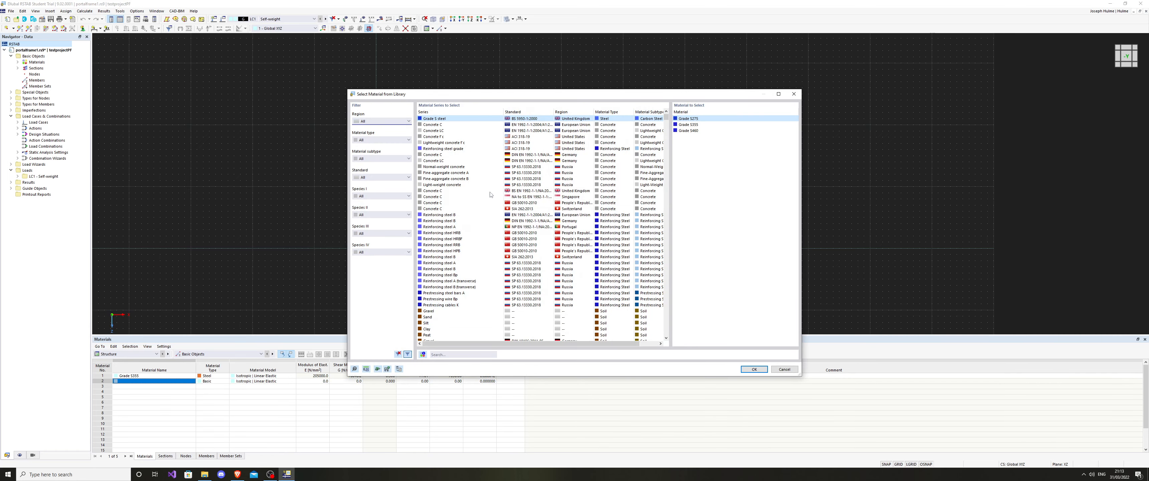
pyautogui.scroll(-6, 478, 258)
pyautogui.scroll(-12, 479, 258)
pyautogui.click(479, 257)
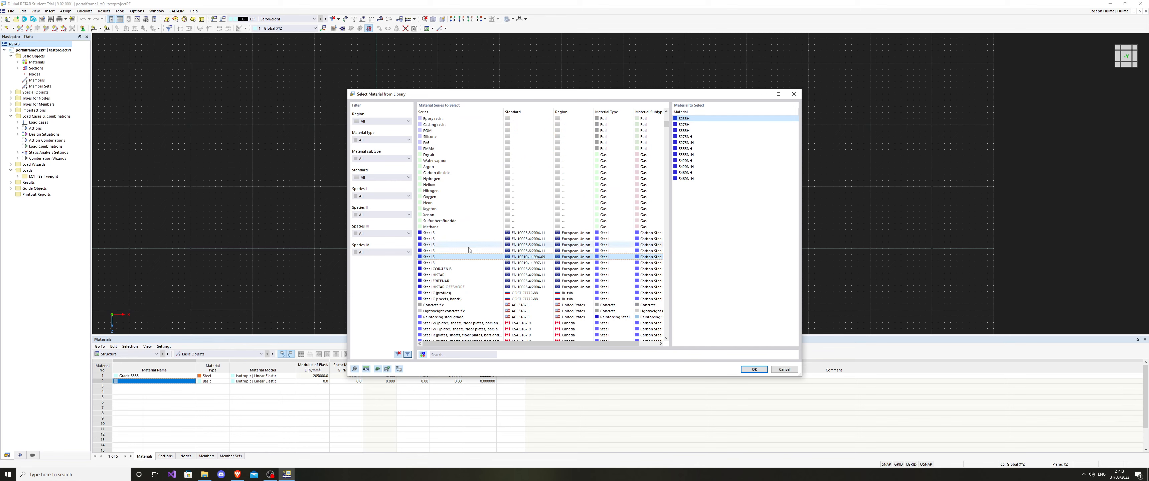
pyautogui.click(468, 244)
pyautogui.scroll(10, 469, 228)
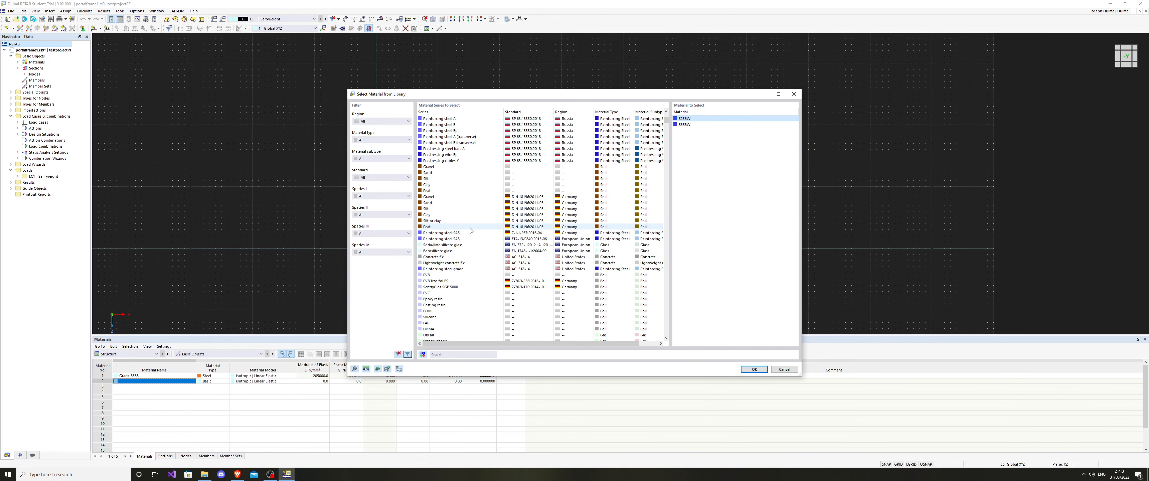
pyautogui.scroll(8, 470, 231)
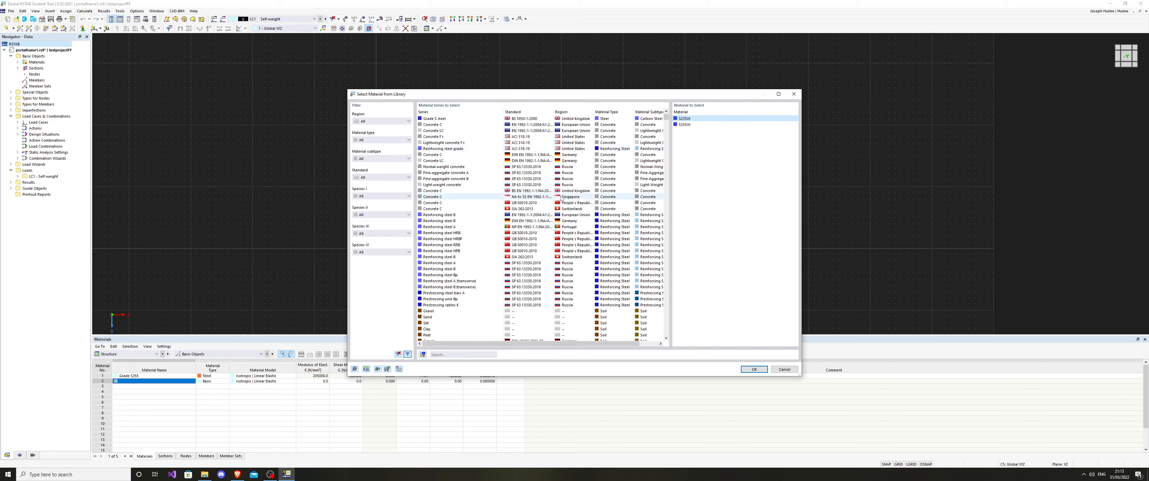
pyautogui.click(484, 119)
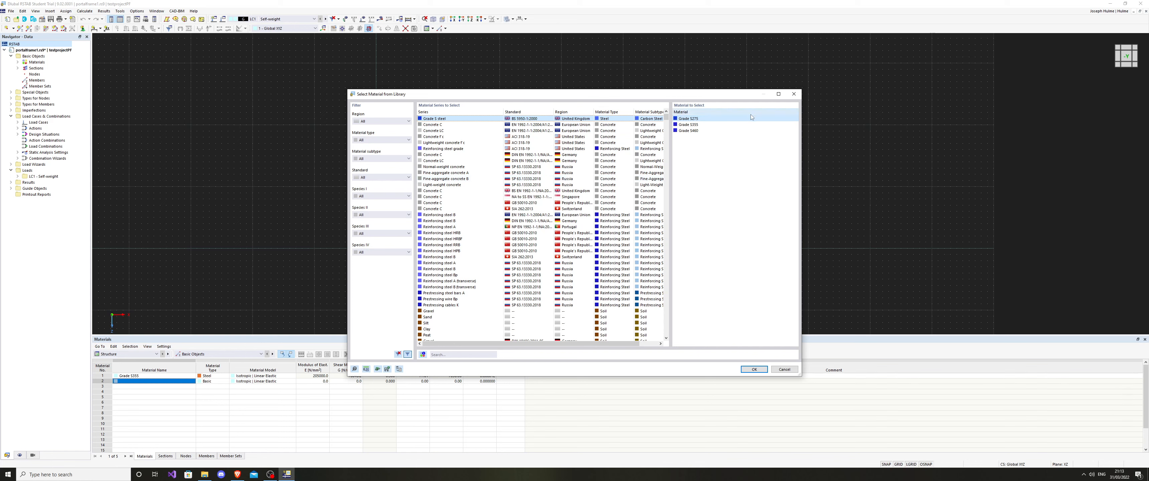
pyautogui.click(712, 133)
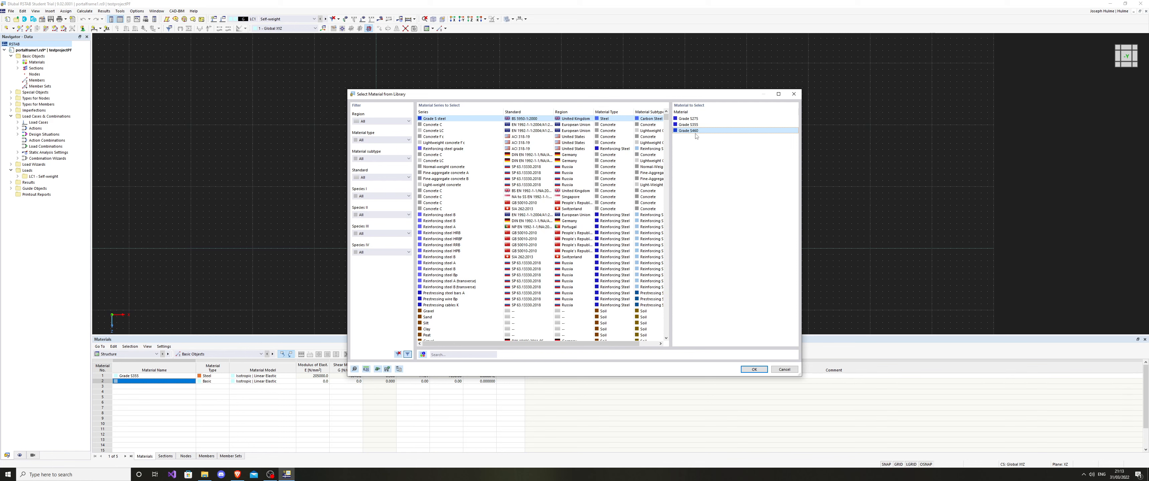
pyautogui.click(754, 369)
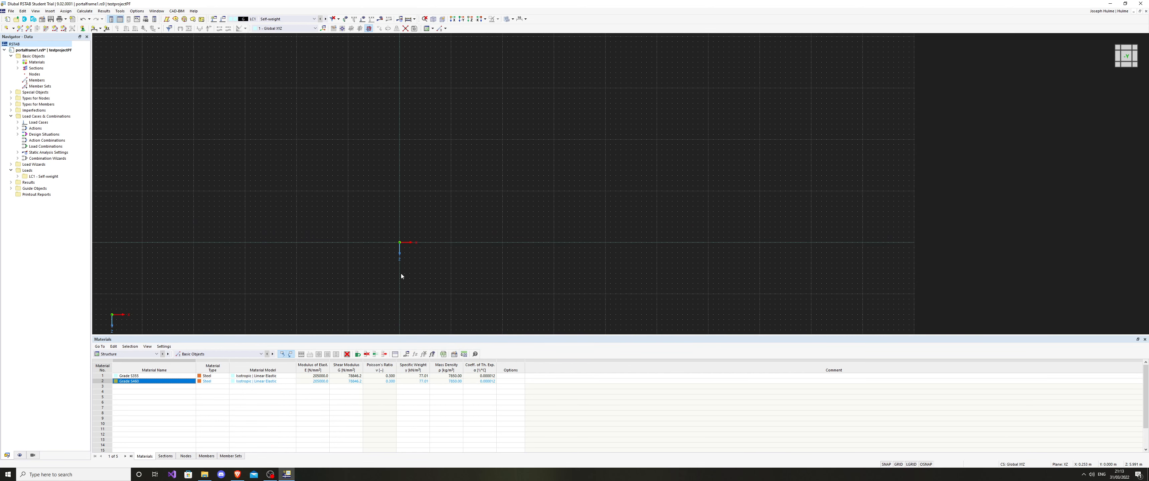
# Review the Sections and Members tables and open the Nodes table.
pyautogui.moveTo(401, 274)
pyautogui.mouseDown(button='middle')
pyautogui.moveTo(439, 267)
pyautogui.moveTo(395, 279)
pyautogui.mouseUp(button='middle')
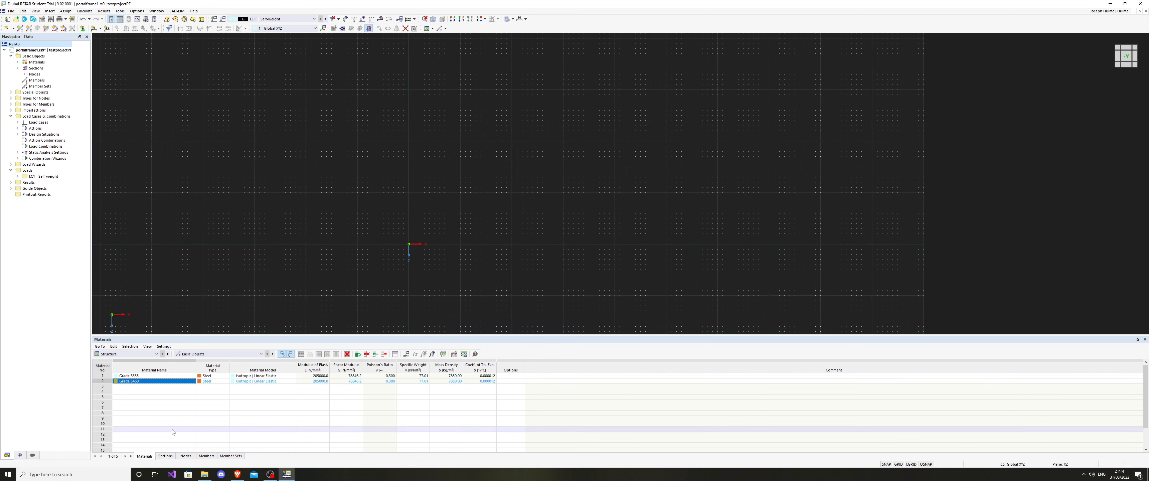
pyautogui.click(166, 457)
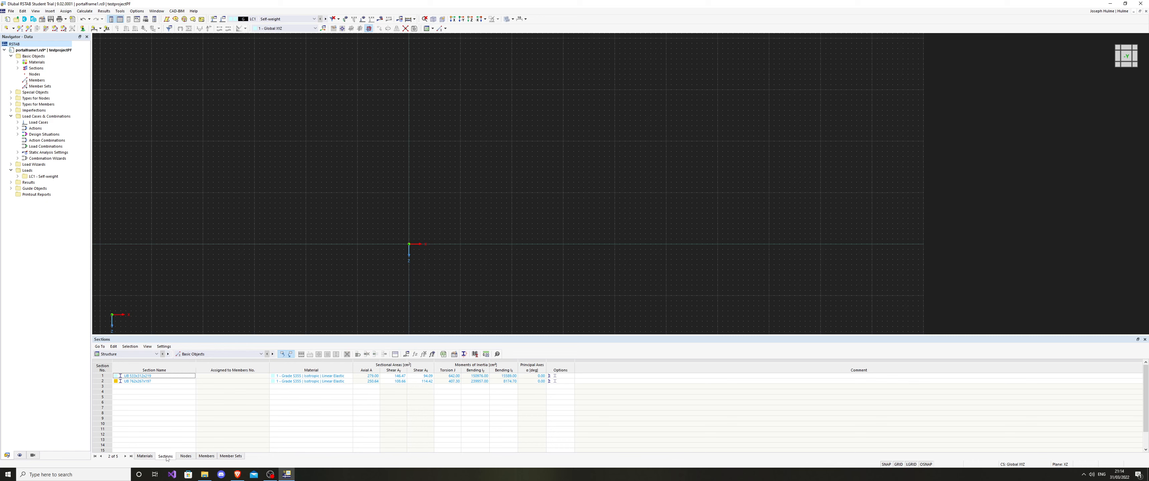
pyautogui.click(190, 457)
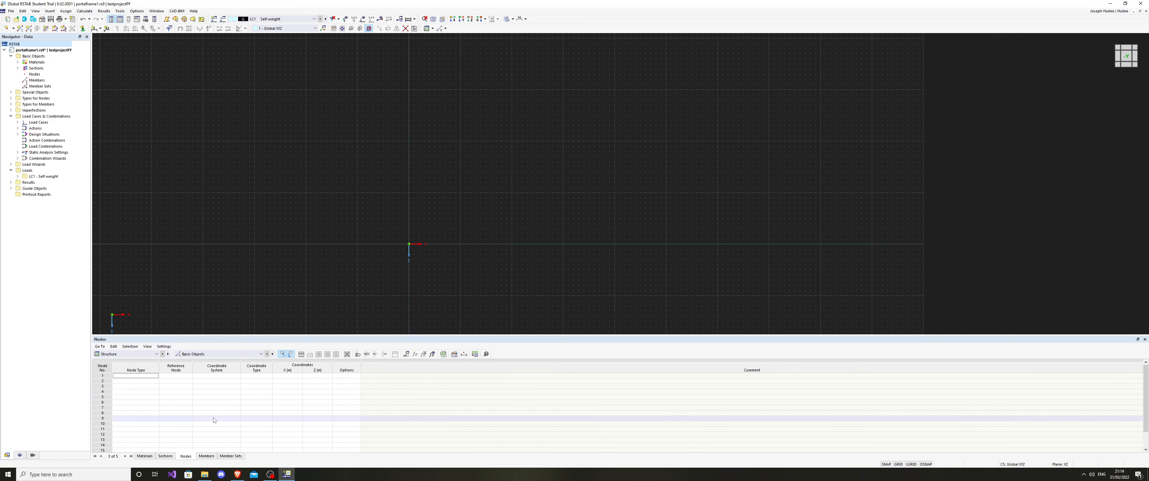
pyautogui.click(165, 456)
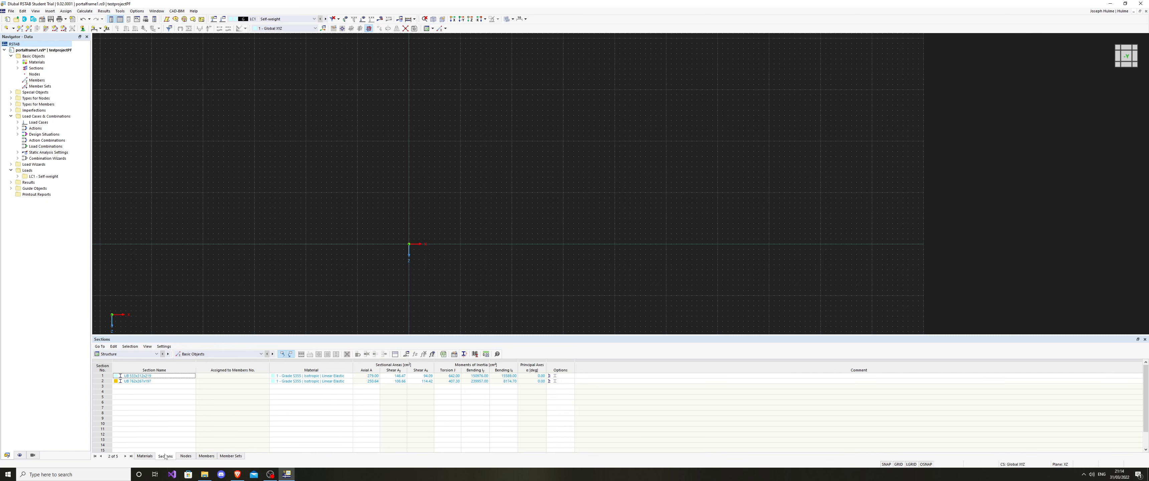
pyautogui.click(186, 456)
pyautogui.click(206, 456)
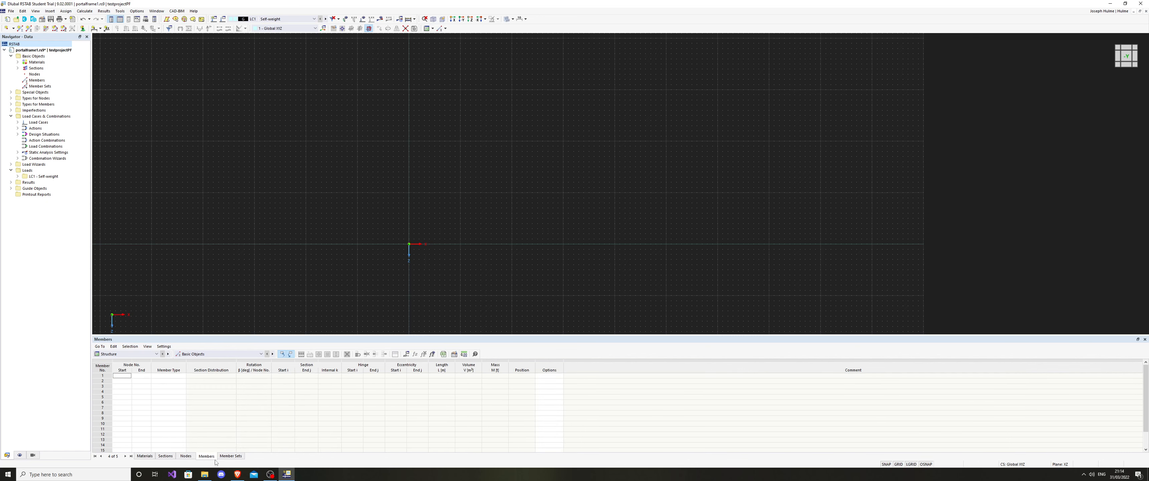
pyautogui.click(185, 457)
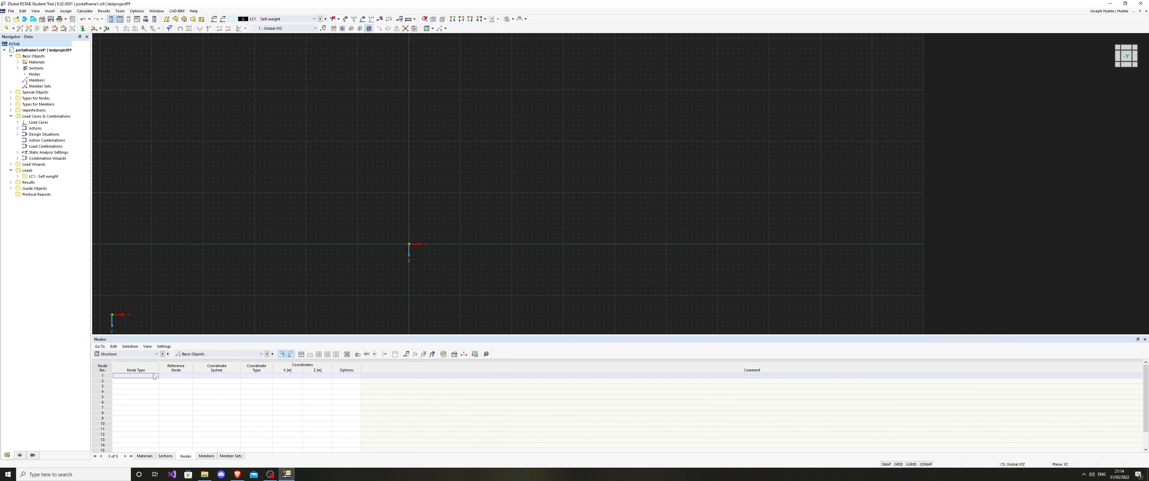
# Add node 1 as a standard node in the Nodes table at X 0 m and Z 0 m.
pyautogui.click(143, 377)
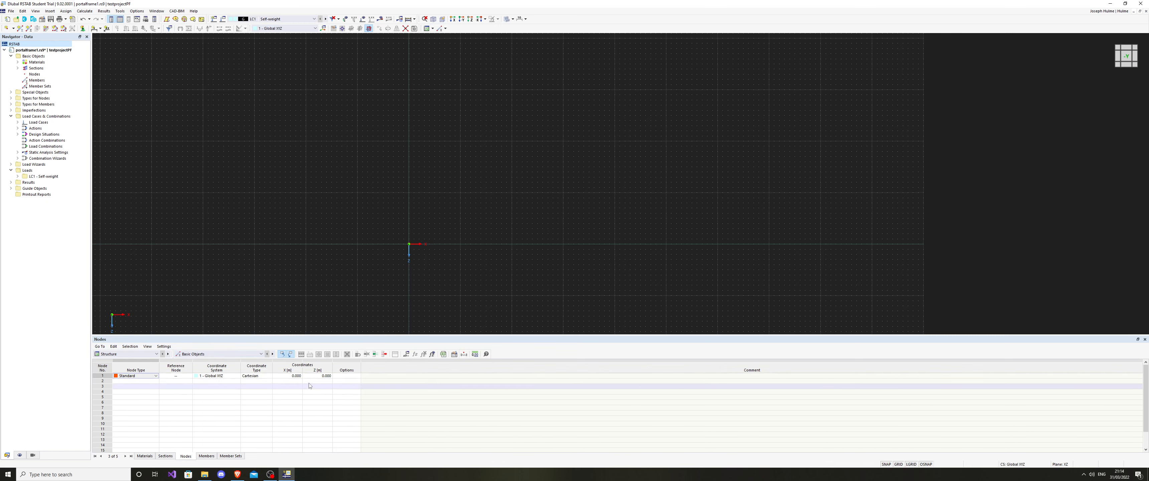
pyautogui.click(295, 377)
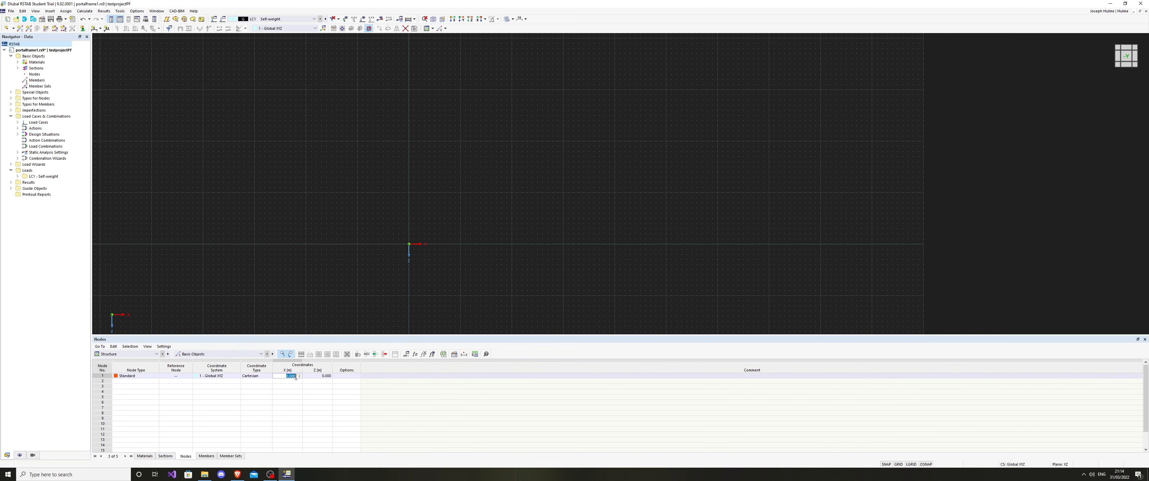
pyautogui.write('0')
pyautogui.press('Return')
pyautogui.write('0')
pyautogui.press('Return')
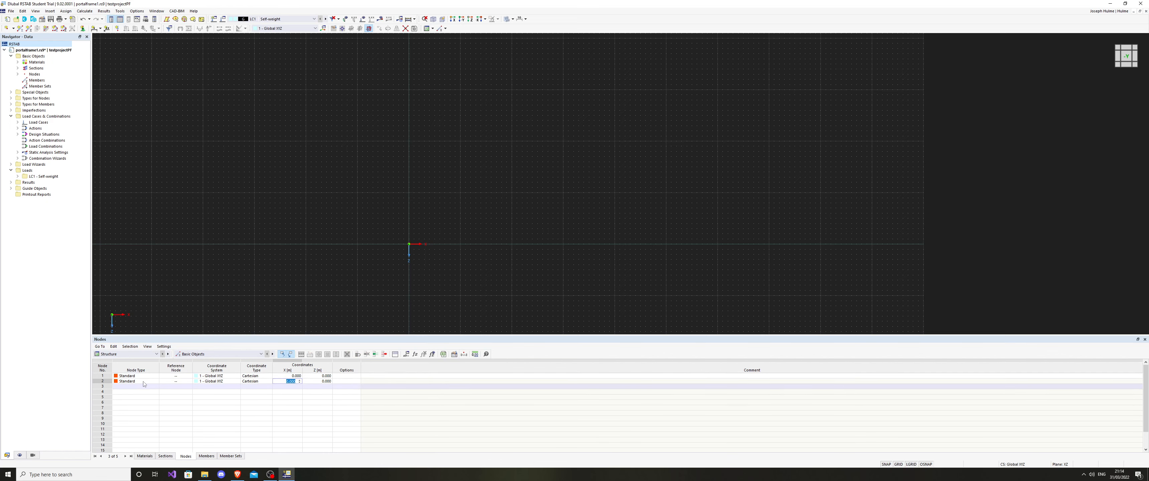
# Set node 2's Z coordinate to -15 m, directly above the origin.
pyautogui.click(323, 382)
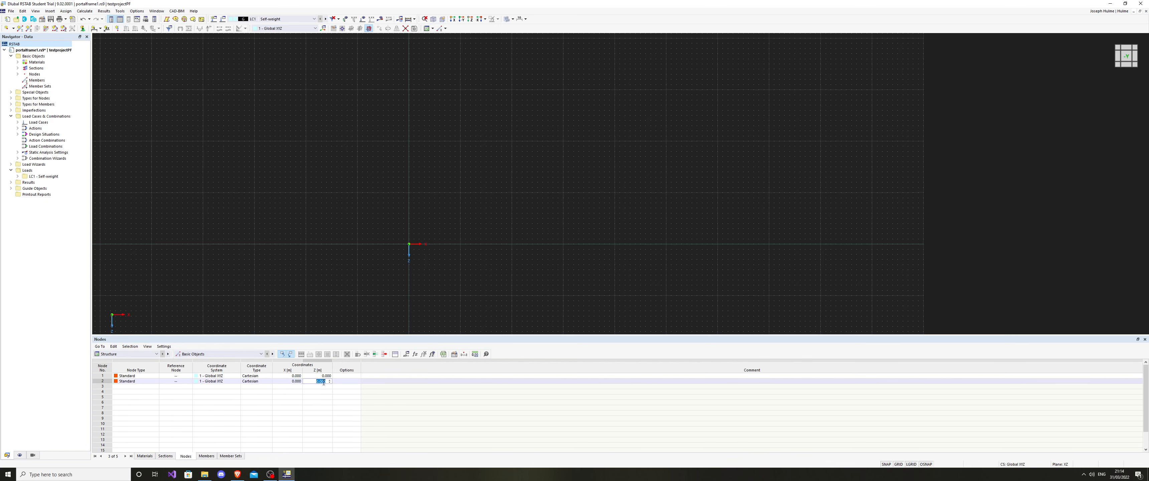
pyautogui.press('BackSpace')
pyautogui.write('-15')
pyautogui.press('Return')
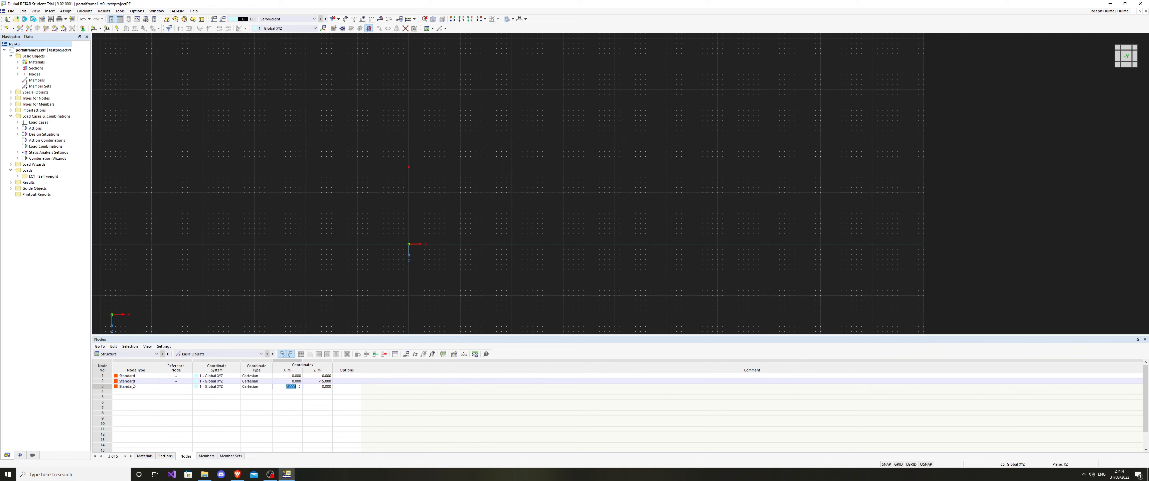
# Define node 3 at X 60 m and Z 0 m in the Nodes table.
pyautogui.write('60')
pyautogui.press('Tab')
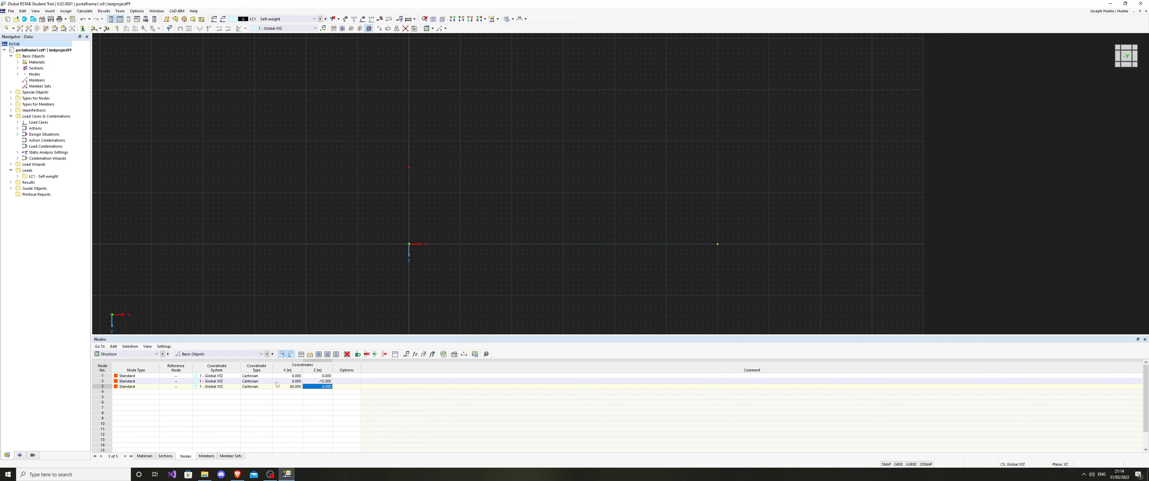
pyautogui.click(331, 387)
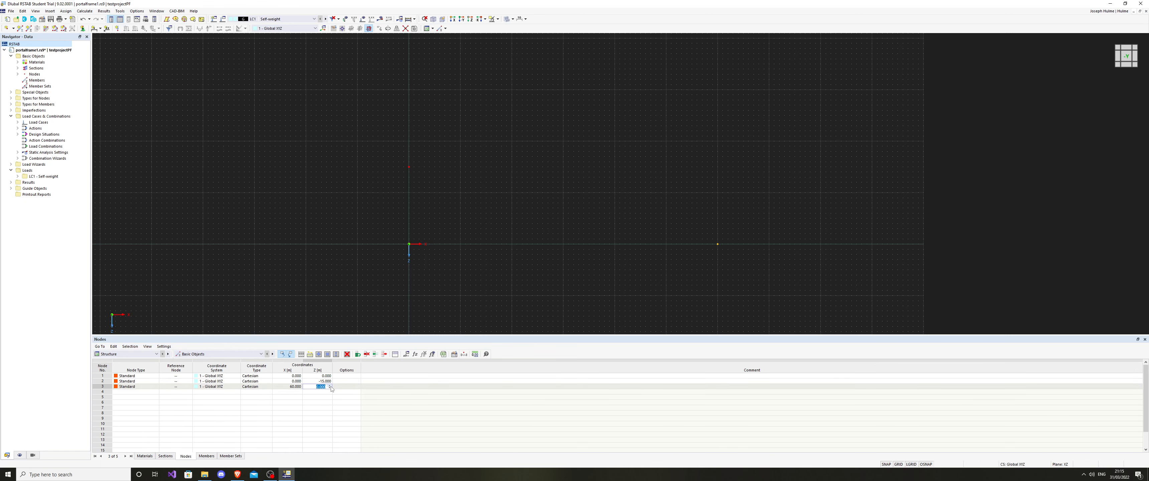
pyautogui.click(543, 257)
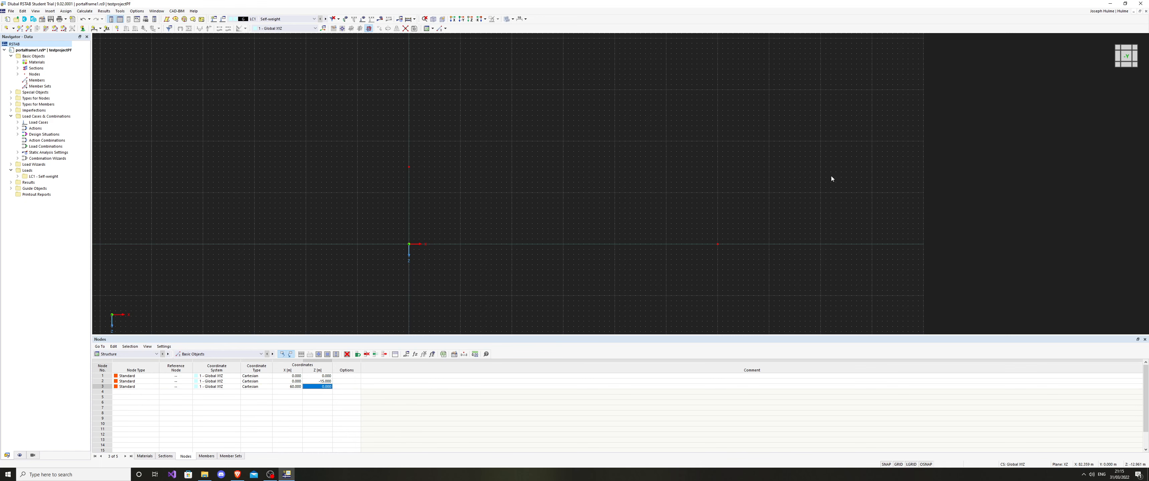
# Create a copy of node 3 displaced by -15 m in the Z direction.
pyautogui.moveTo(859, 133); pyautogui.dragTo(614, 306)
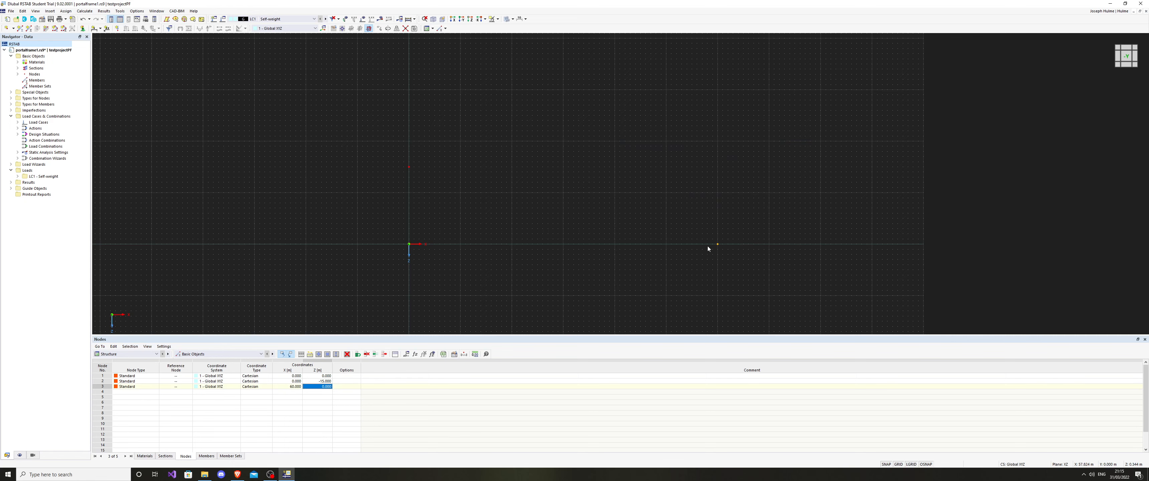
pyautogui.rightClick(719, 243)
pyautogui.click(756, 290)
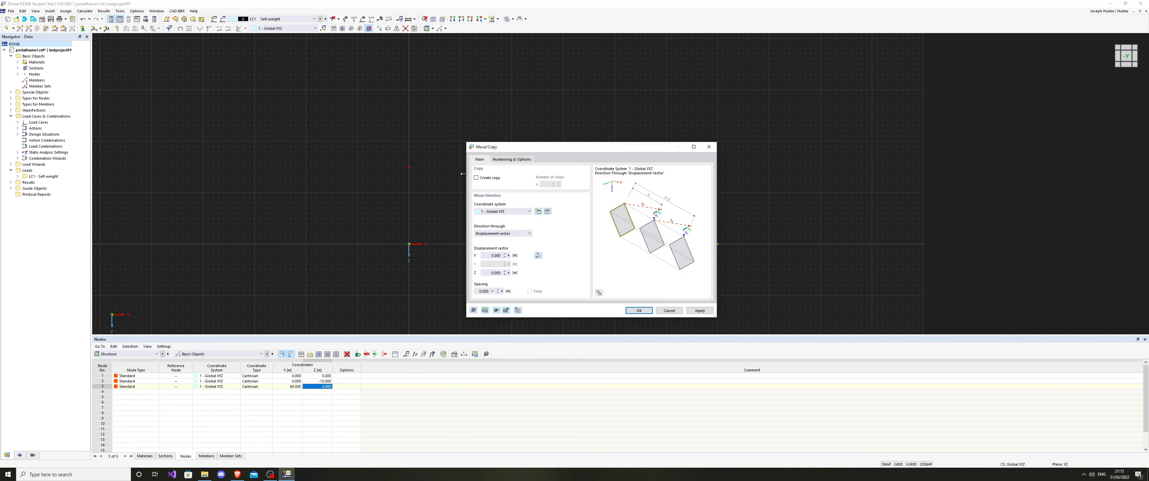
pyautogui.click(482, 178)
pyautogui.click(491, 273)
pyautogui.write('-15')
pyautogui.press('Return')
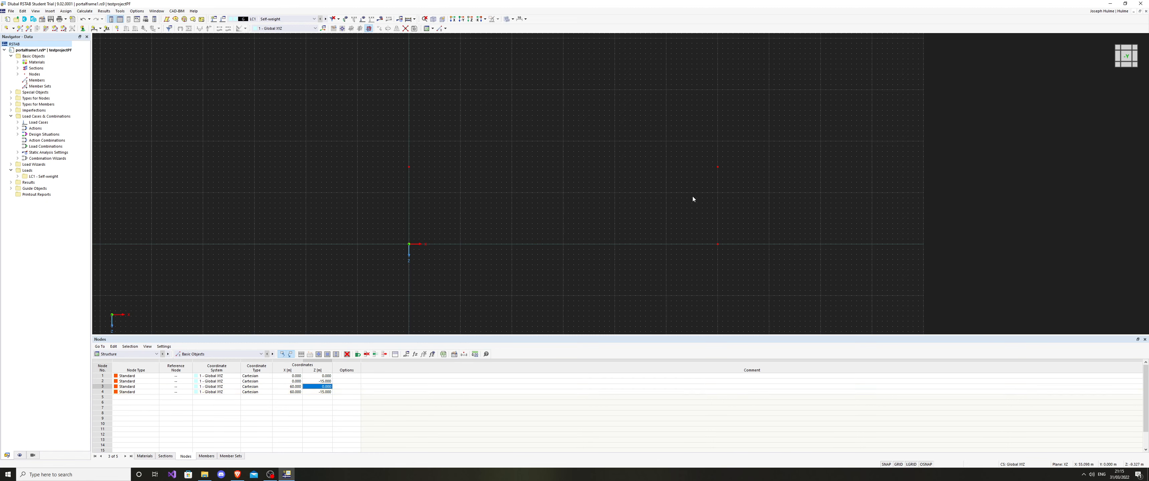
pyautogui.moveTo(614, 272); pyautogui.dragTo(557, 279, button='middle')
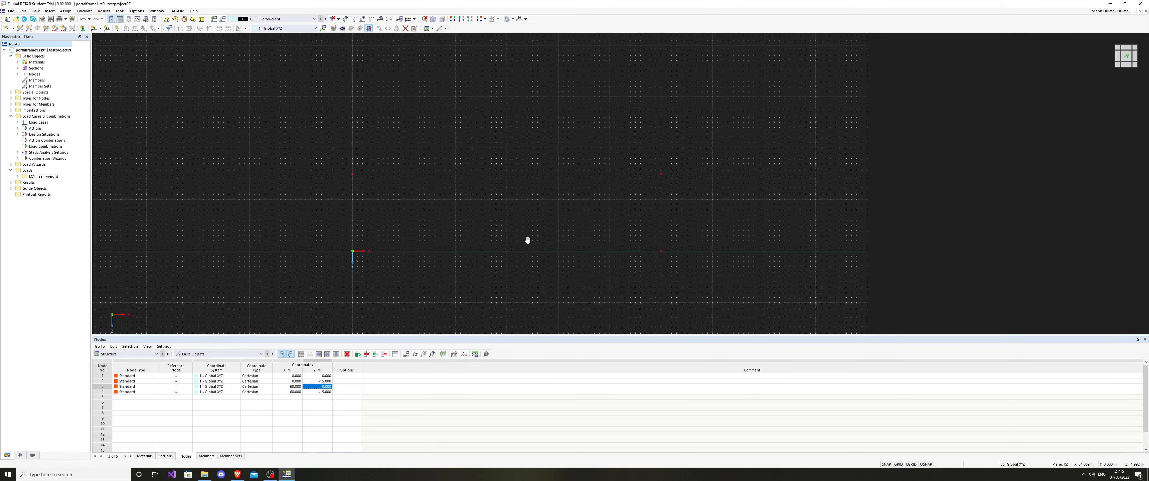
pyautogui.moveTo(527, 240); pyautogui.dragTo(606, 244, button='middle')
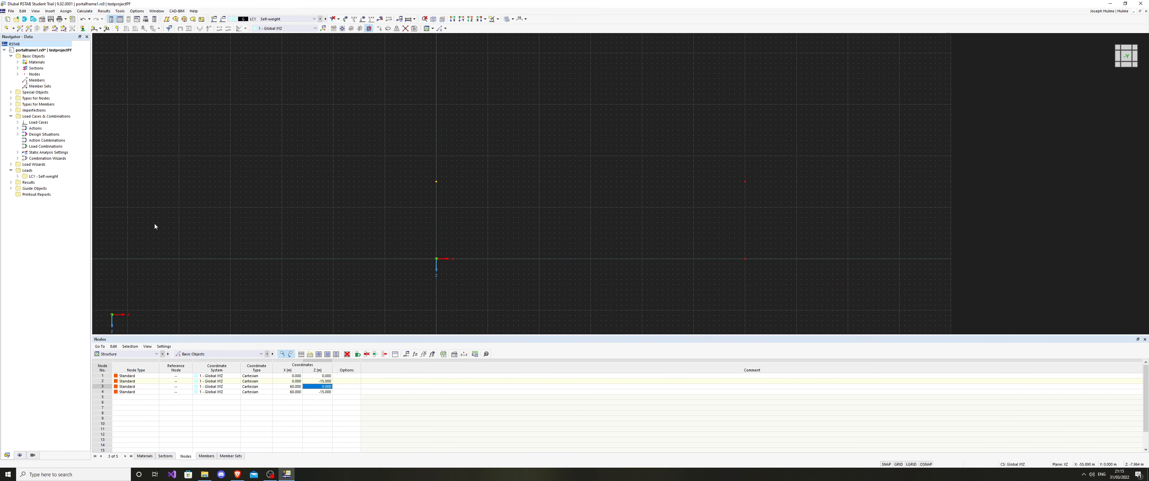
pyautogui.scroll(3, 355, 122)
pyautogui.scroll(-3, 528, 239)
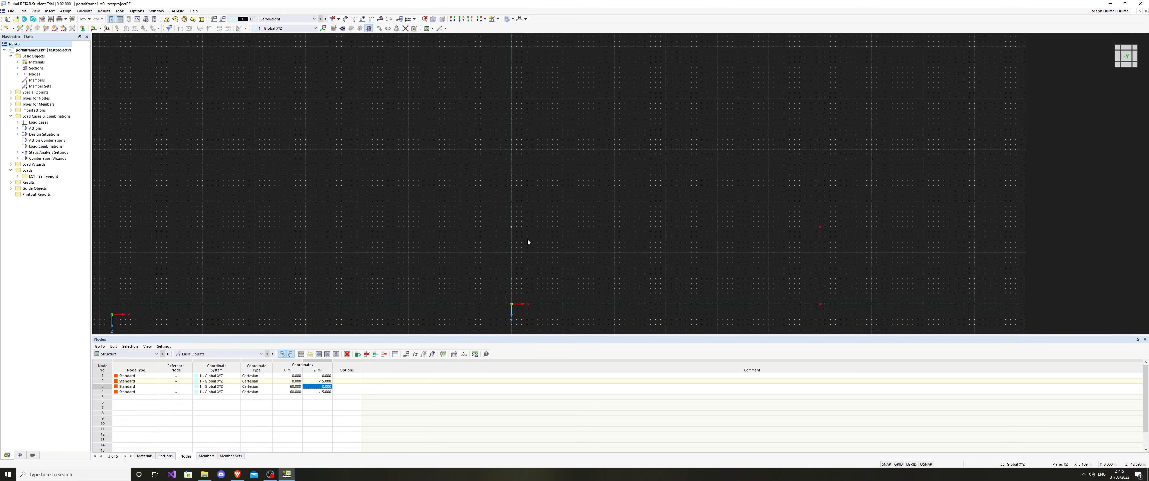
pyautogui.rightClick(511, 228)
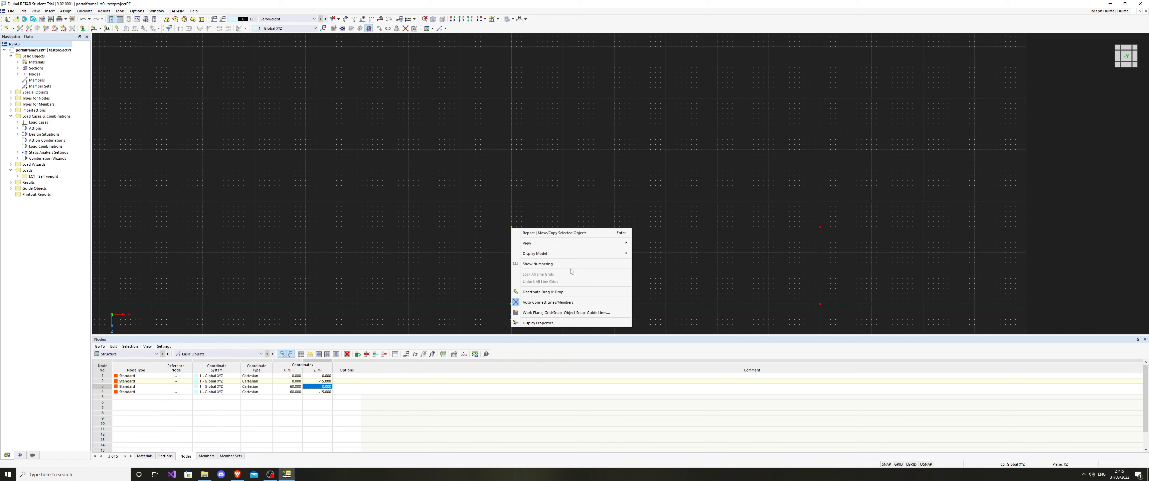
pyautogui.click(518, 228)
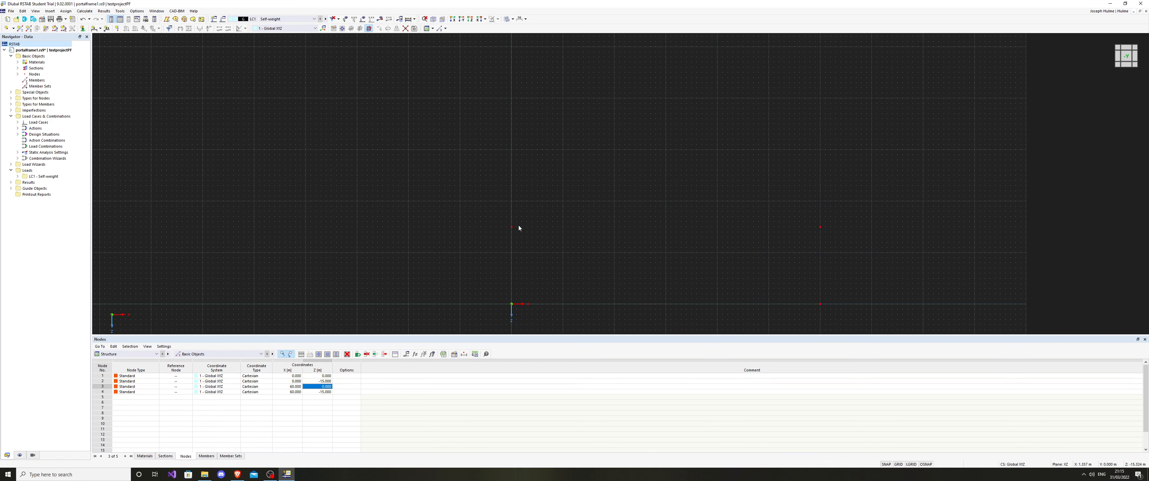
# Try to chamfer node 2 with a rotation angle of 10° about a point at X 30 m.
pyautogui.rightClick(512, 227)
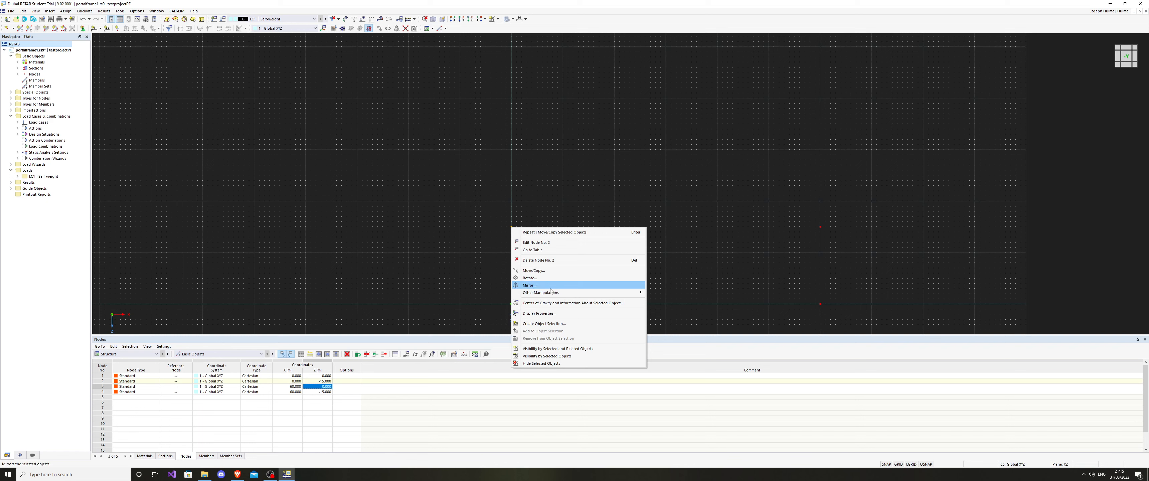
pyautogui.moveTo(544, 294)
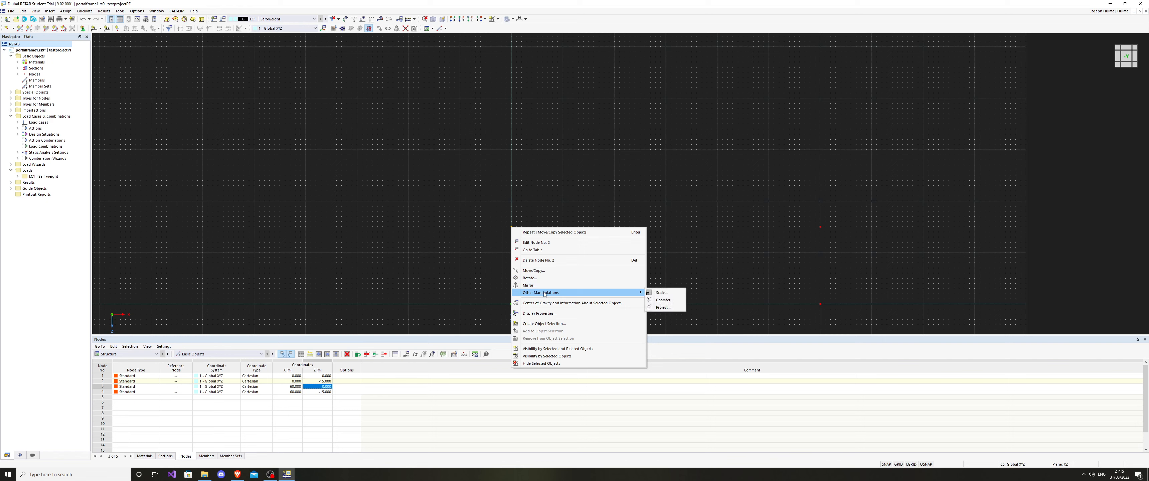
pyautogui.click(664, 300)
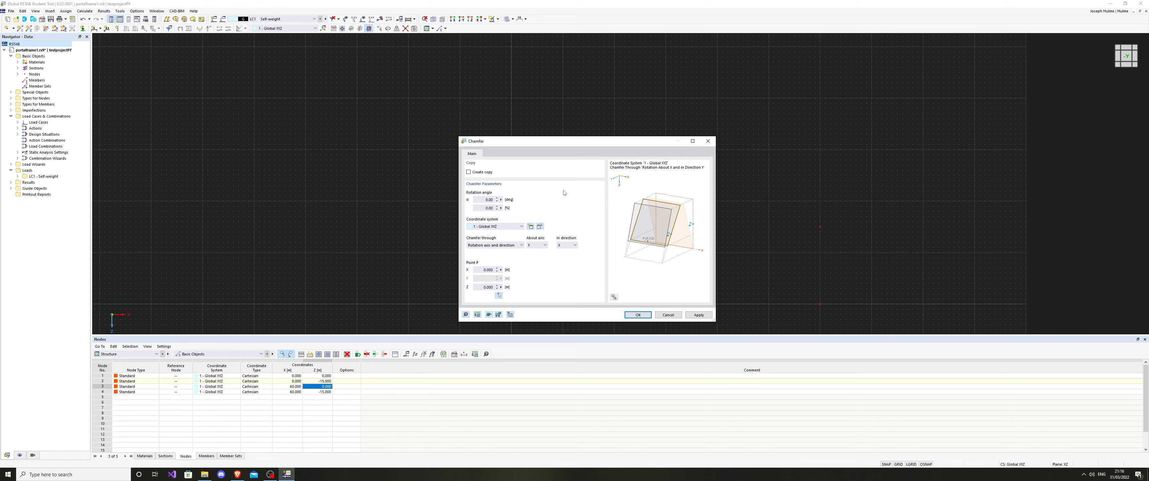
pyautogui.click(486, 201)
pyautogui.write('10')
pyautogui.click(486, 208)
pyautogui.click(485, 269)
pyautogui.write('3')
pyautogui.moveTo(520, 144); pyautogui.dragTo(393, 92)
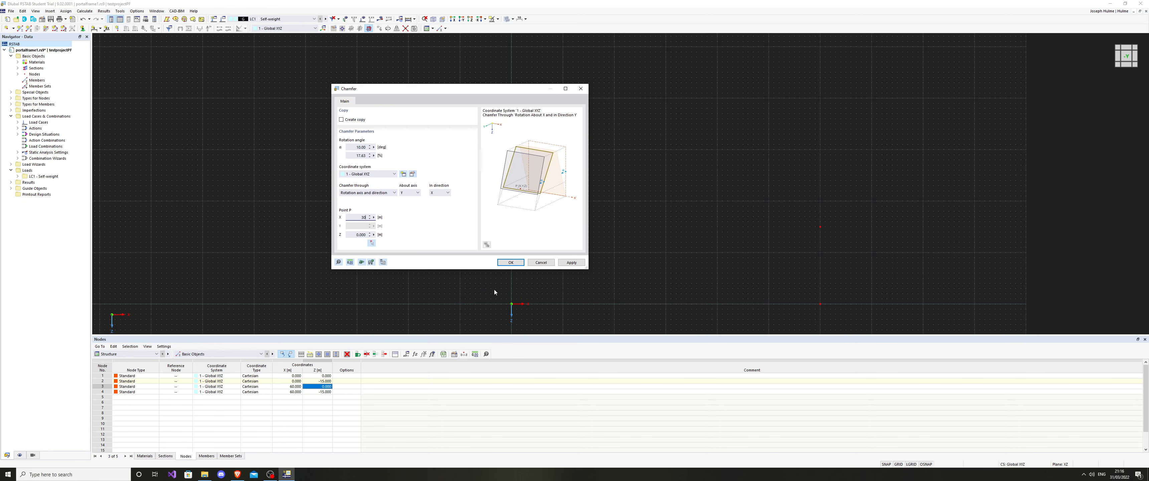
pyautogui.click(520, 263)
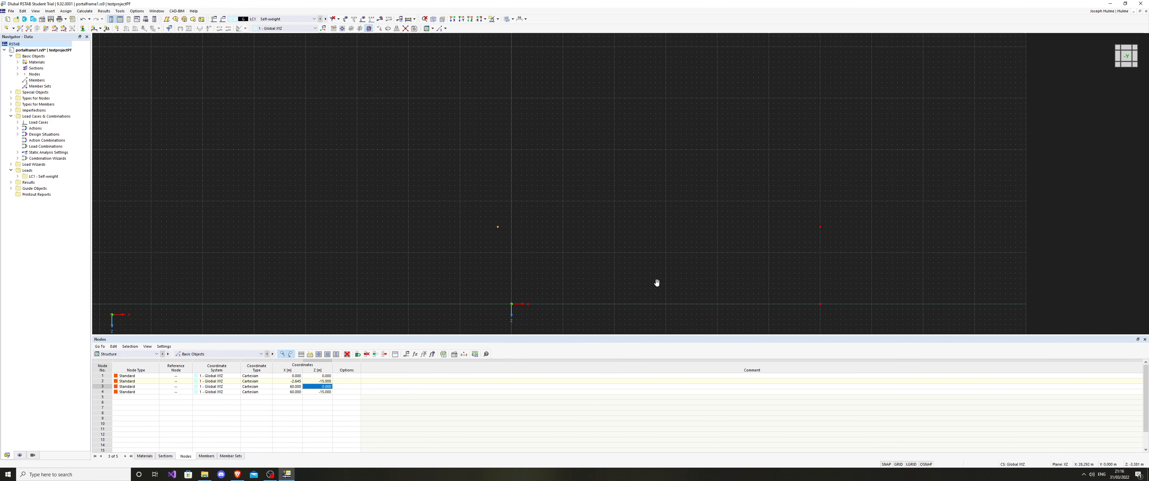
# Undo the chamfer of node 2.
pyautogui.scroll(-1, 657, 156)
pyautogui.moveTo(621, 168); pyautogui.dragTo(519, 192, button='middle')
pyautogui.scroll(4, 545, 146)
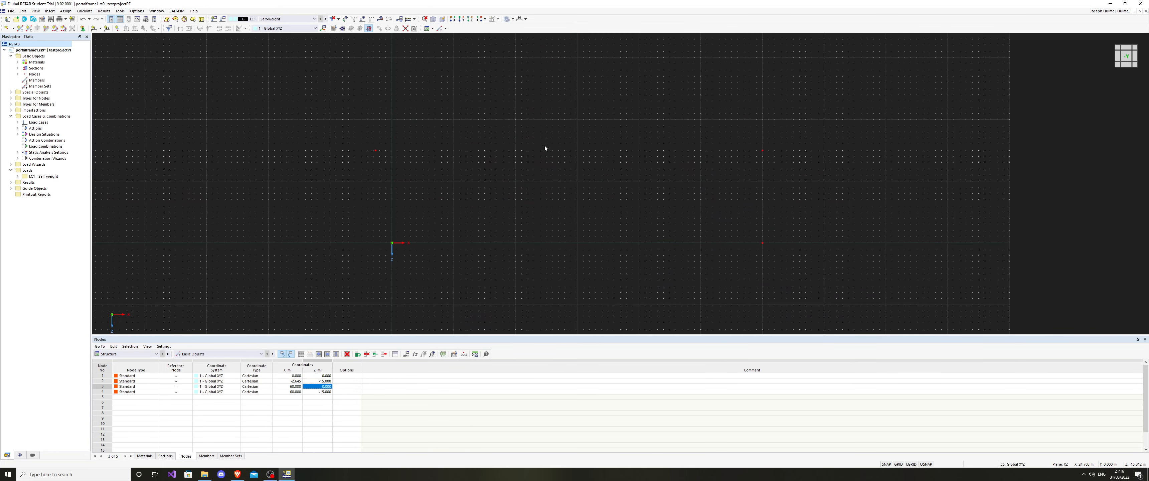
pyautogui.moveTo(535, 98); pyautogui.dragTo(119, 239)
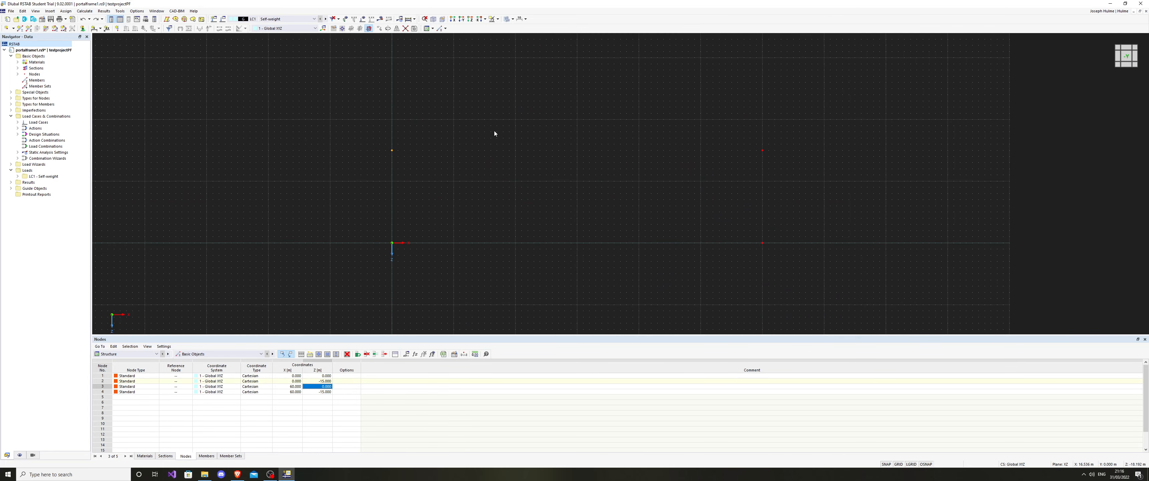
# Try chamfering a copy of node 2 by 10° in direction Z about the point at X 30 m, and undo it.
pyautogui.rightClick(391, 151)
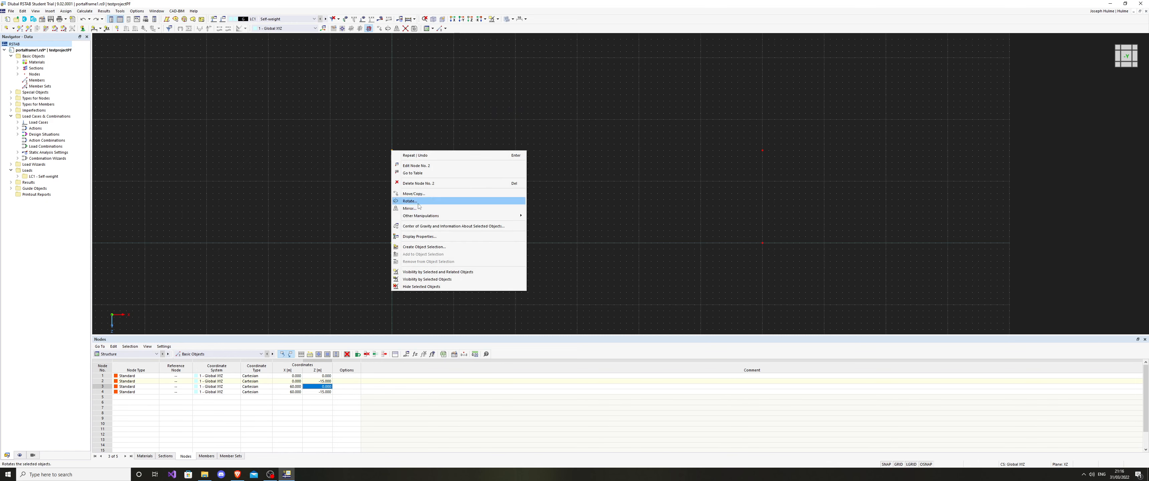
pyautogui.moveTo(491, 216)
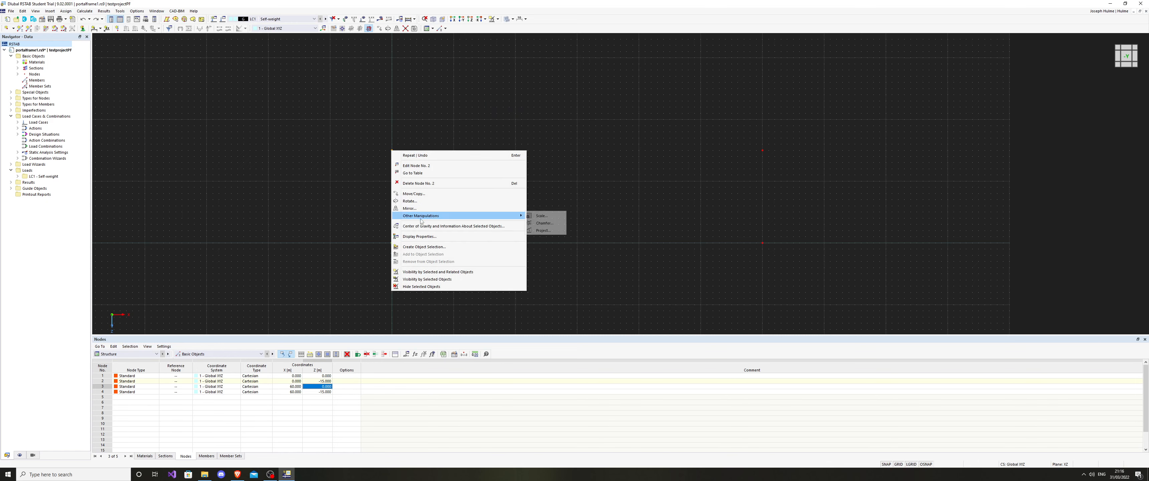
pyautogui.click(543, 222)
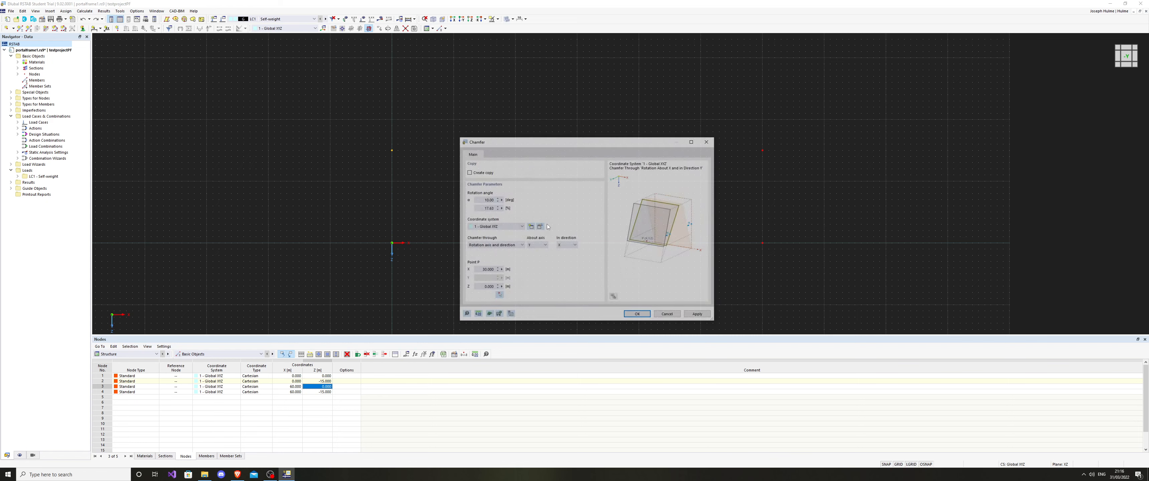
pyautogui.click(492, 172)
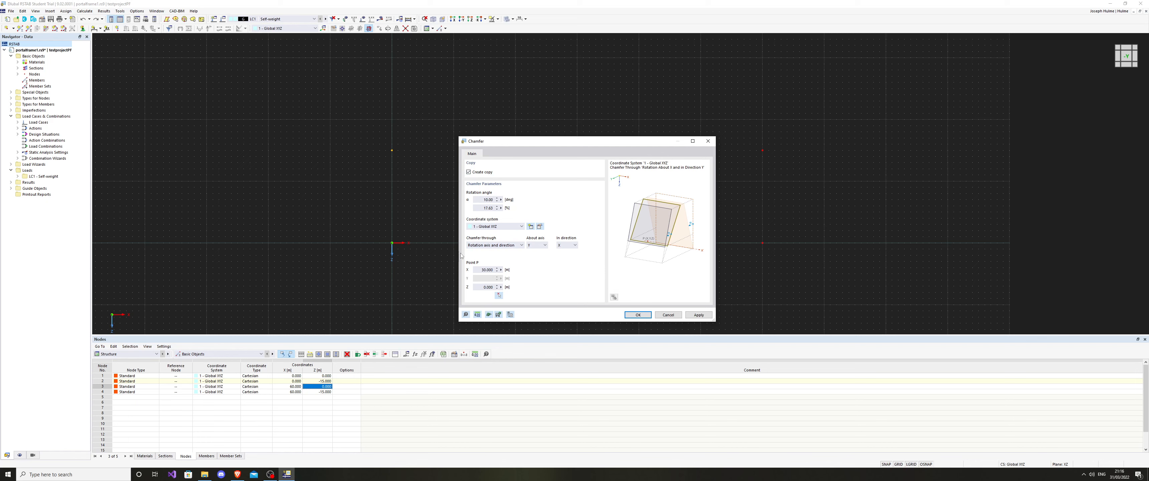
pyautogui.click(536, 246)
pyautogui.click(540, 247)
pyautogui.click(564, 246)
pyautogui.click(567, 257)
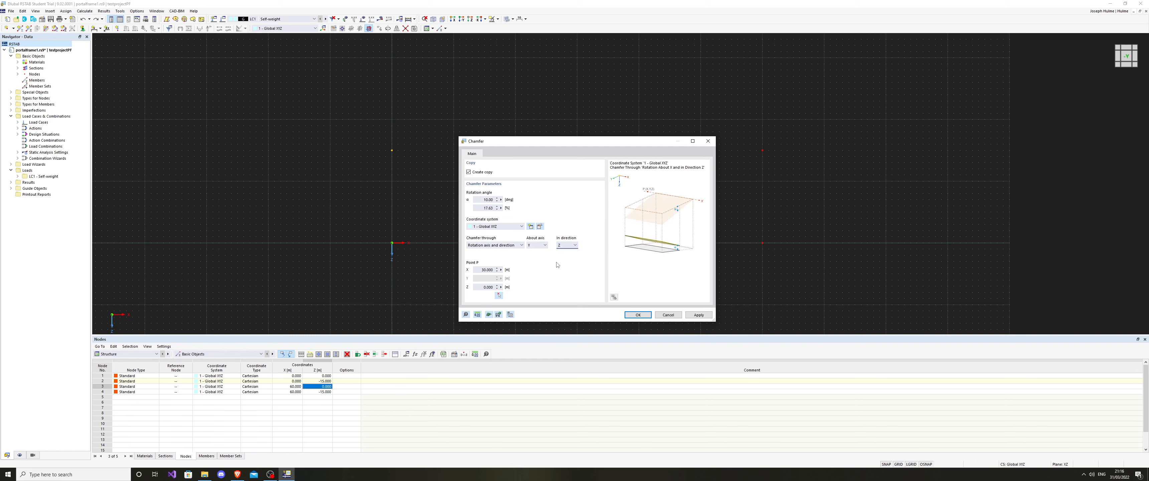
pyautogui.click(484, 271)
pyautogui.click(487, 271)
pyautogui.click(630, 314)
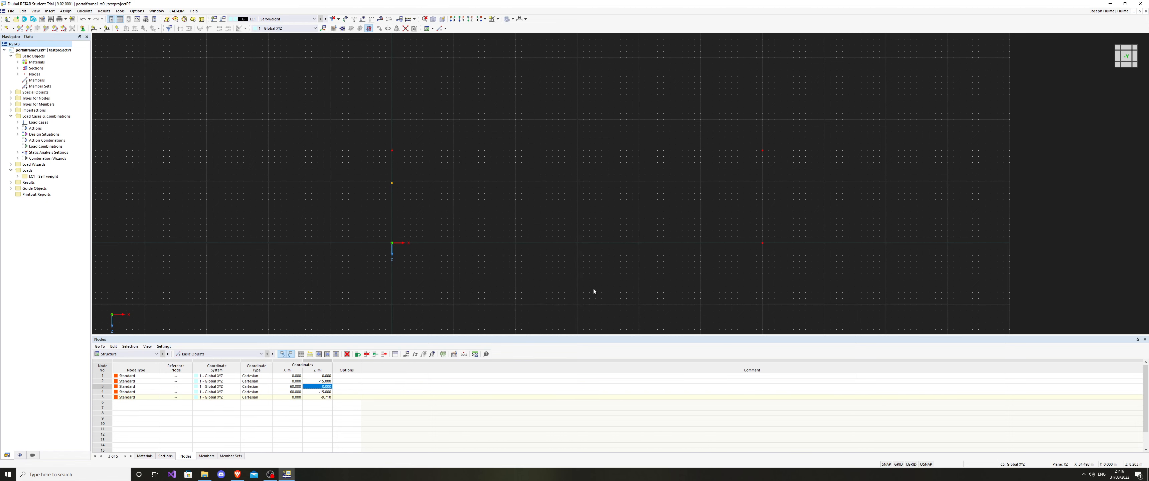
pyautogui.hotkey('ctrl', 'z')
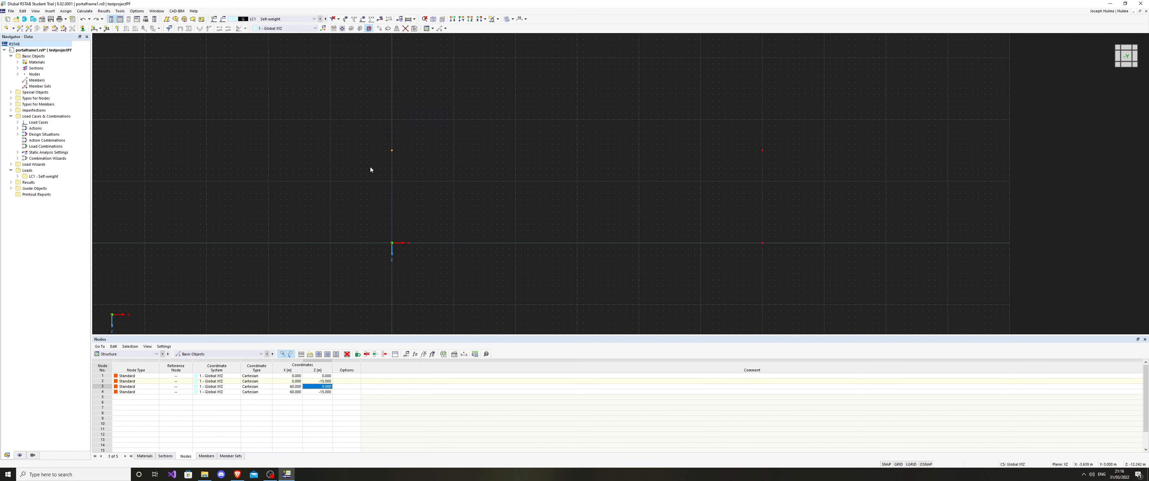
# Try a copied 10° chamfer of node 2 about the point at X 0 m and Z 30 m, and undo back to three nodes.
pyautogui.rightClick(392, 151)
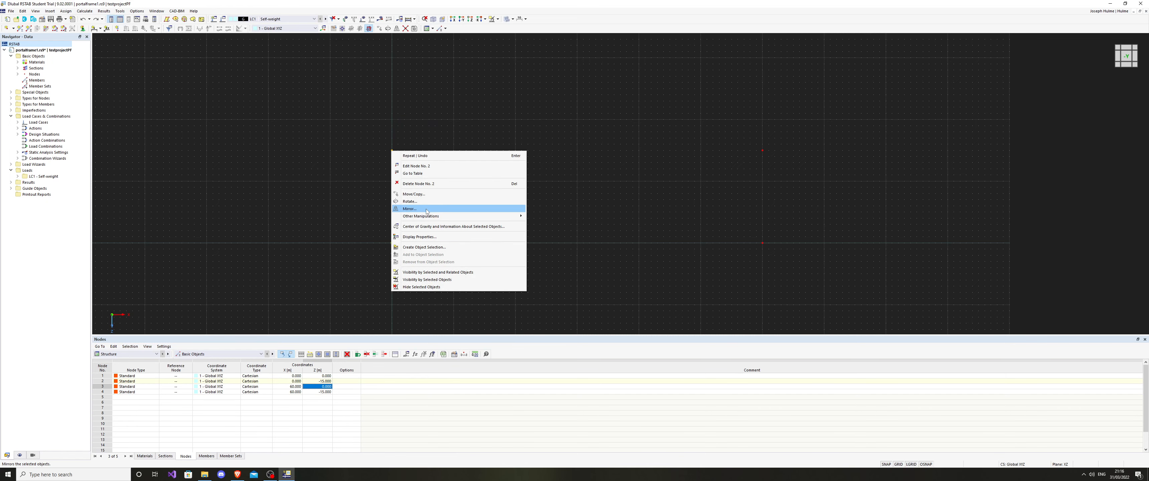
pyautogui.moveTo(426, 215)
pyautogui.click(544, 223)
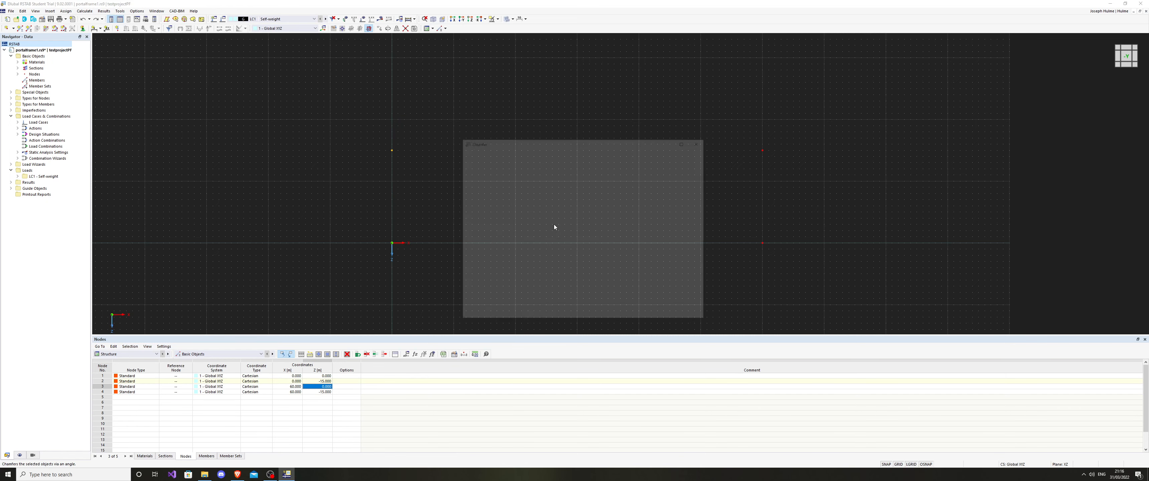
pyautogui.moveTo(480, 271); pyautogui.dragTo(476, 289)
pyautogui.write('0')
pyautogui.write('3')
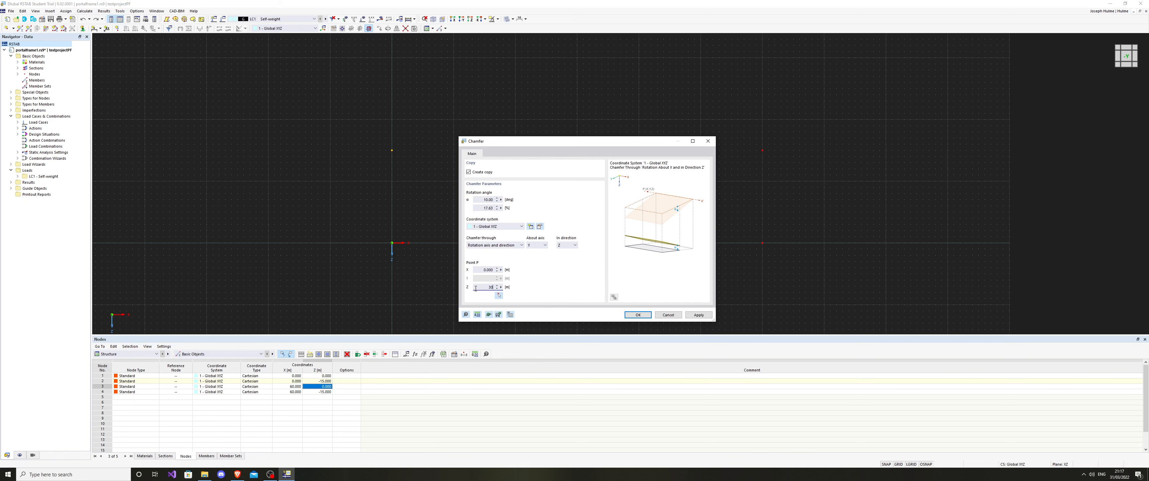
pyautogui.press('Return')
pyautogui.scroll(-5, 497, 253)
pyautogui.scroll(5, 498, 255)
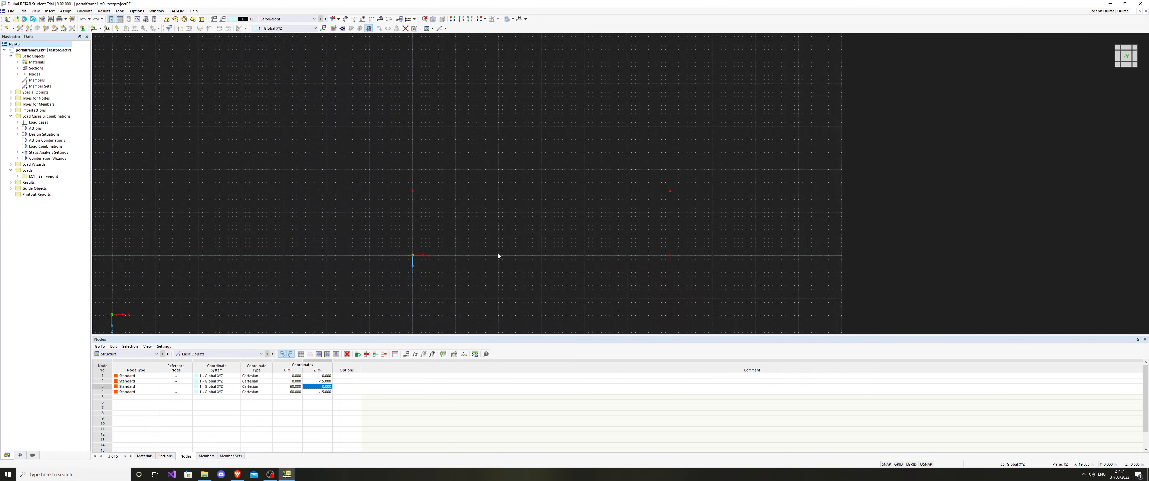
pyautogui.hotkey('ctrl', 'z')
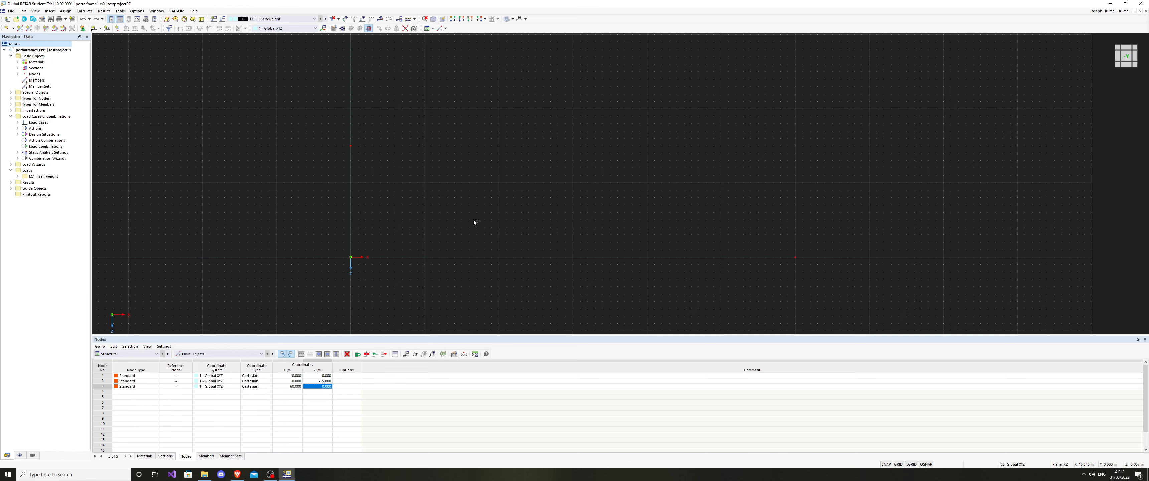
# Redo the undone creation of the node at X 60 m and Z -15 m.
pyautogui.hotkey('ctrl', 'y')
pyautogui.rightClick(351, 145)
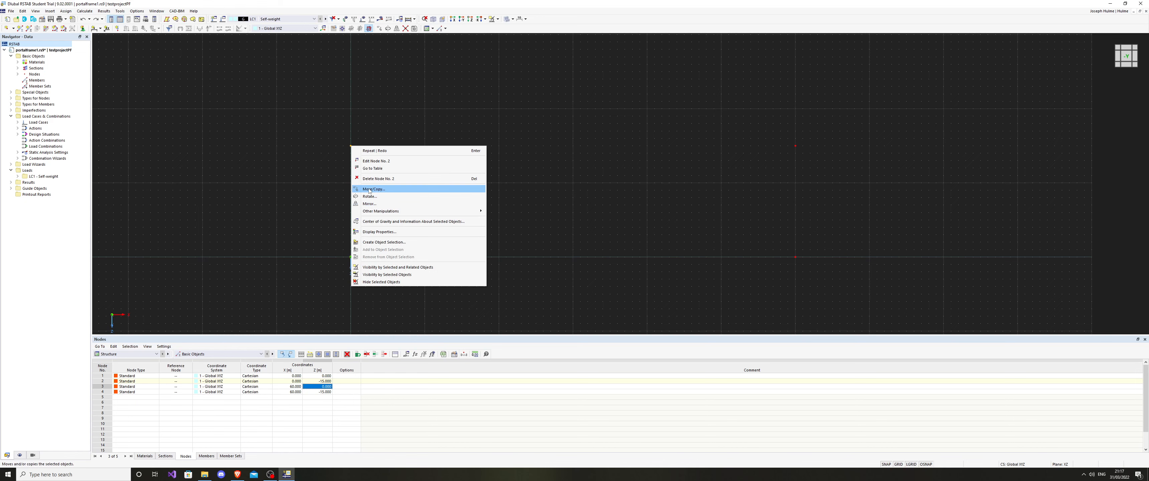
pyautogui.click(369, 189)
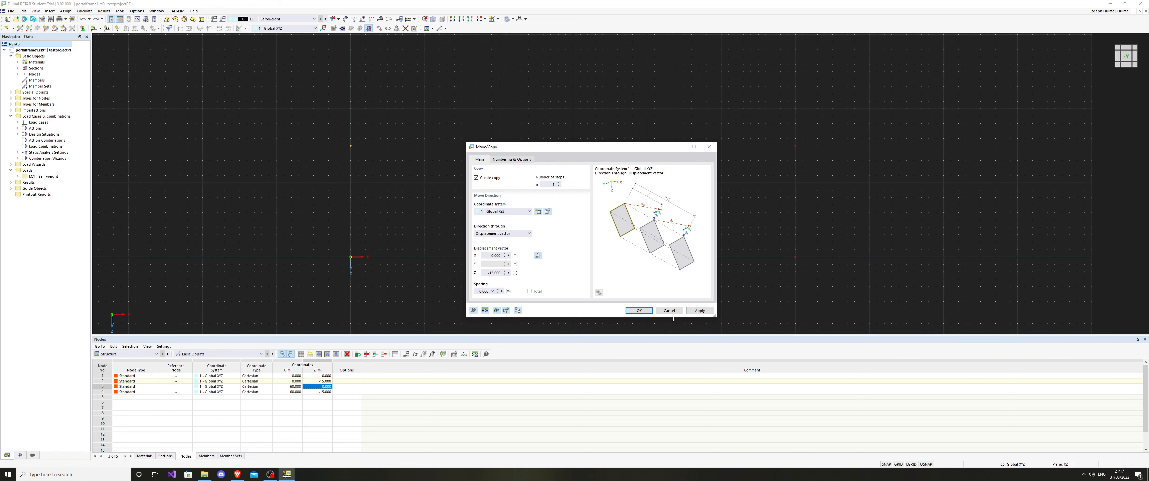
pyautogui.click(638, 310)
# Try a copied 10° chamfer of node 2 in direction X about the point at X 30 m and Z 0 m, and undo it.
pyautogui.rightClick(350, 148)
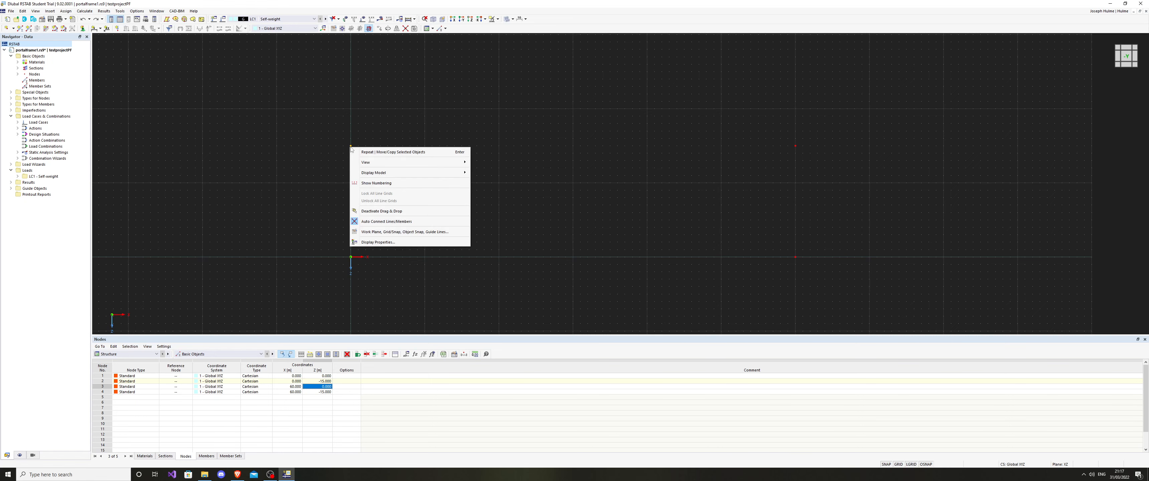
pyautogui.rightClick(351, 147)
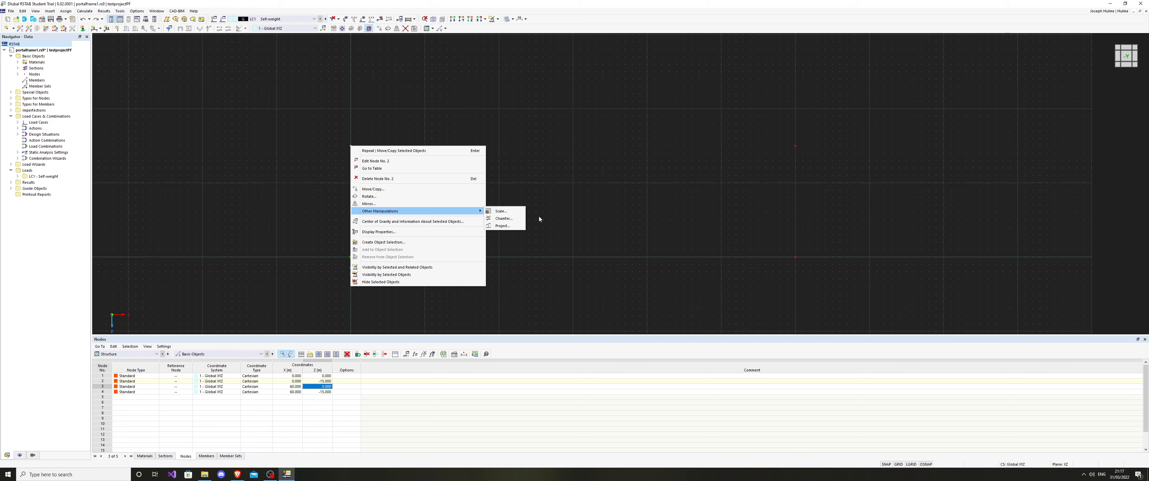
pyautogui.moveTo(473, 211)
pyautogui.click(498, 221)
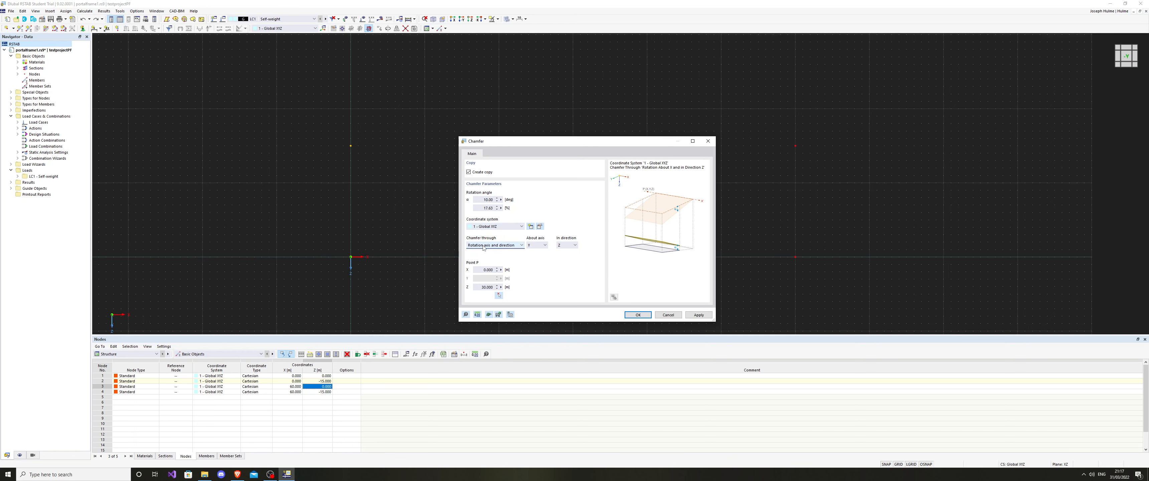
pyautogui.click(563, 247)
pyautogui.click(568, 252)
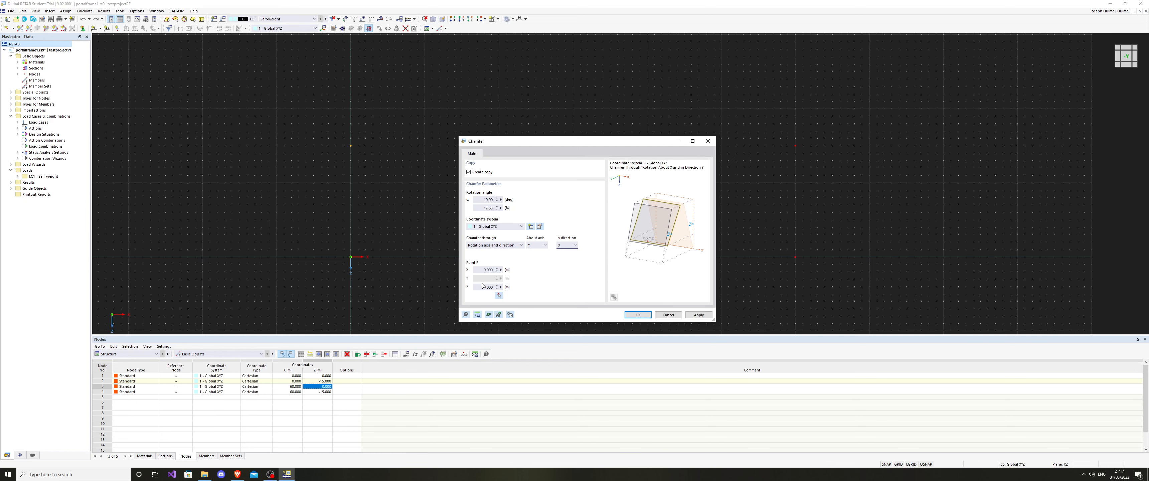
pyautogui.click(484, 287)
pyautogui.write('0')
pyautogui.click(491, 270)
pyautogui.write('30')
pyautogui.press('Return')
pyautogui.hotkey('ctrl', 'z')
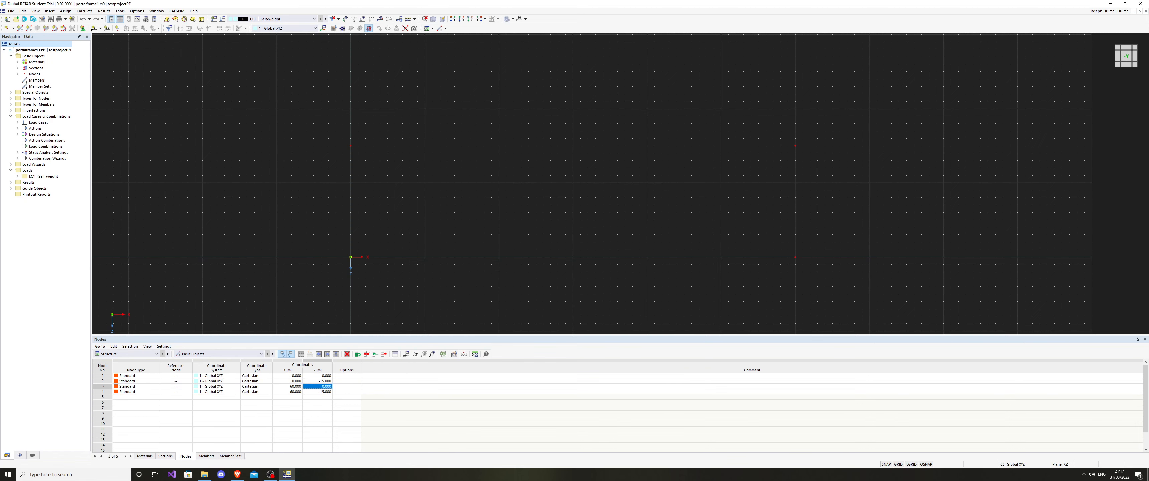
pyautogui.moveTo(584, 122); pyautogui.dragTo(350, 154)
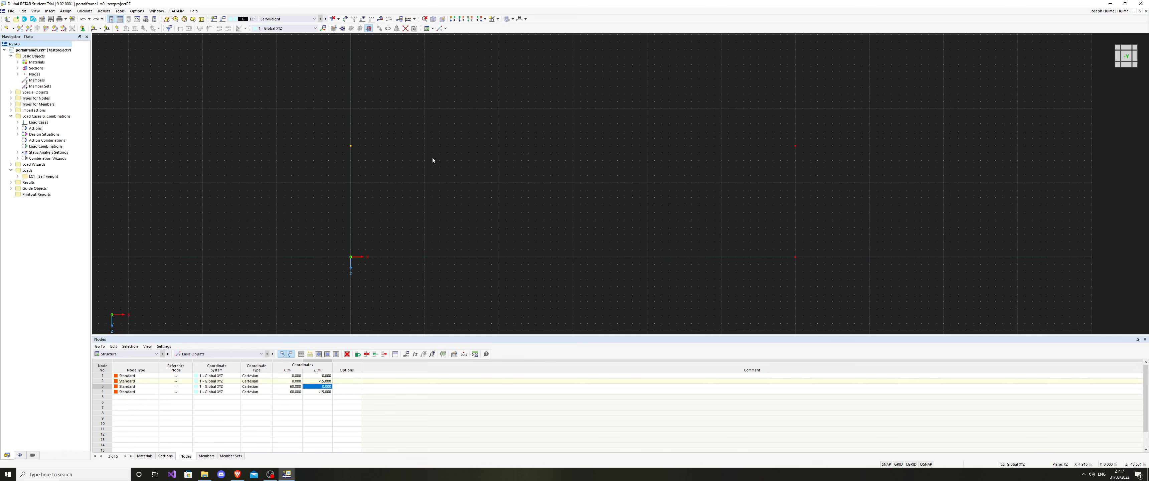
pyautogui.moveTo(851, 131); pyautogui.dragTo(746, 198)
pyautogui.moveTo(395, 123); pyautogui.dragTo(310, 195)
pyautogui.rightClick(351, 145)
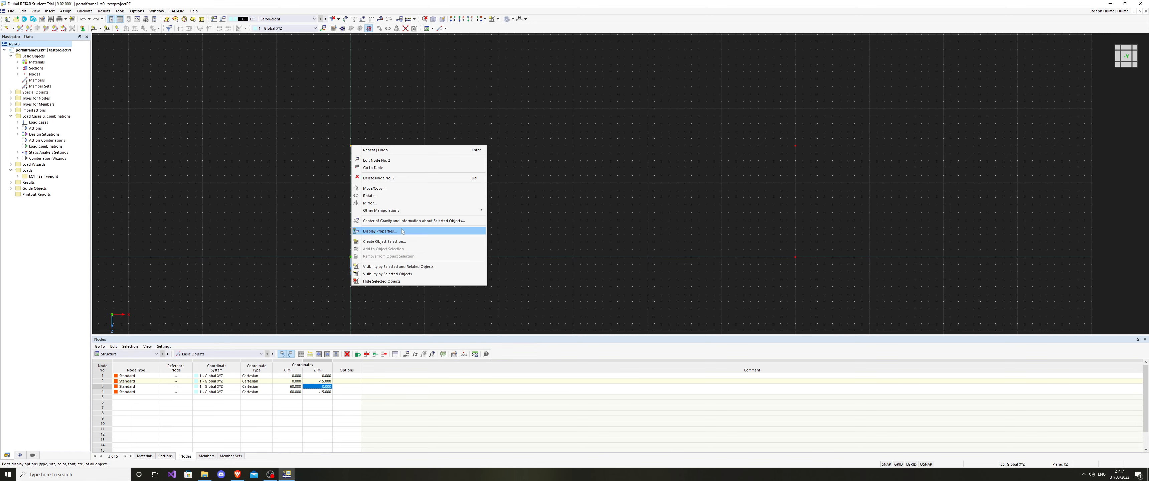
pyautogui.click(615, 172)
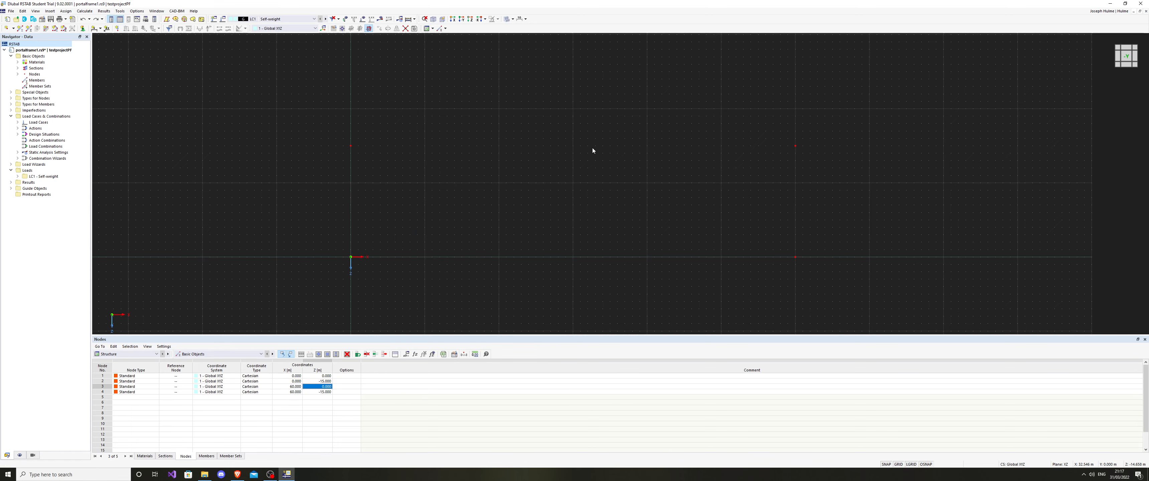
pyautogui.scroll(-1, 818, 145)
pyautogui.moveTo(818, 145); pyautogui.dragTo(634, 173, button='middle')
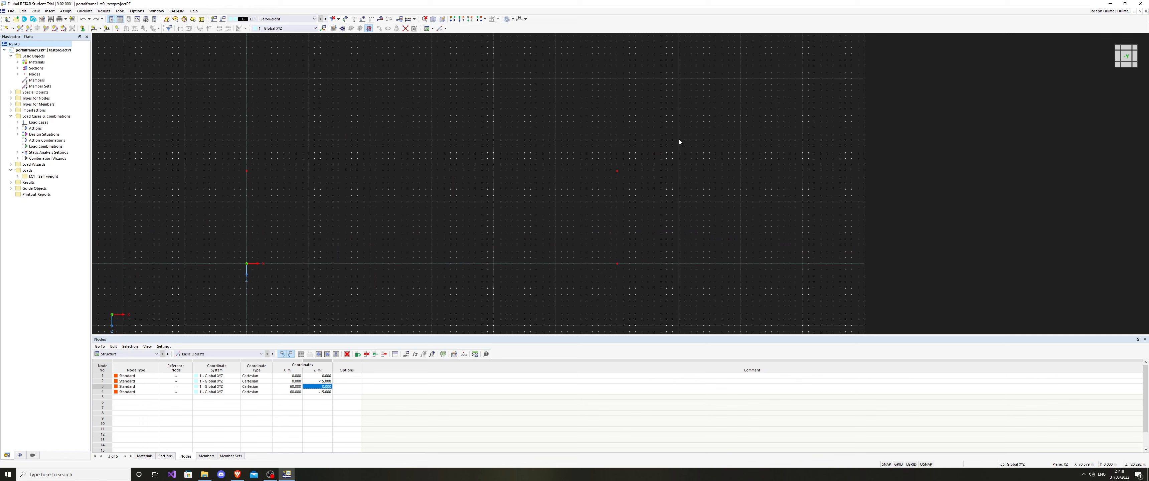
pyautogui.moveTo(679, 142); pyautogui.dragTo(97, 246)
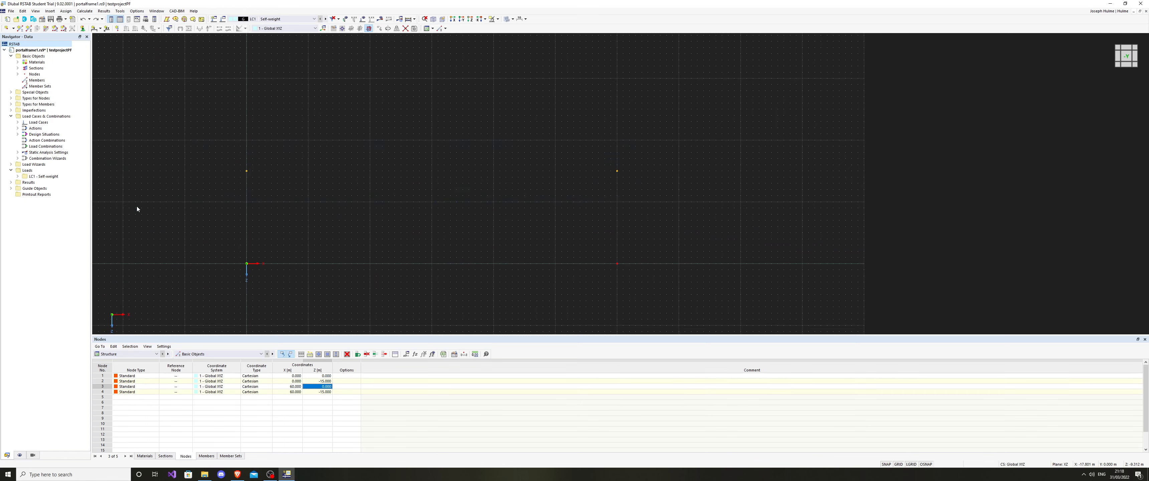
pyautogui.rightClick(247, 171)
pyautogui.click(222, 191)
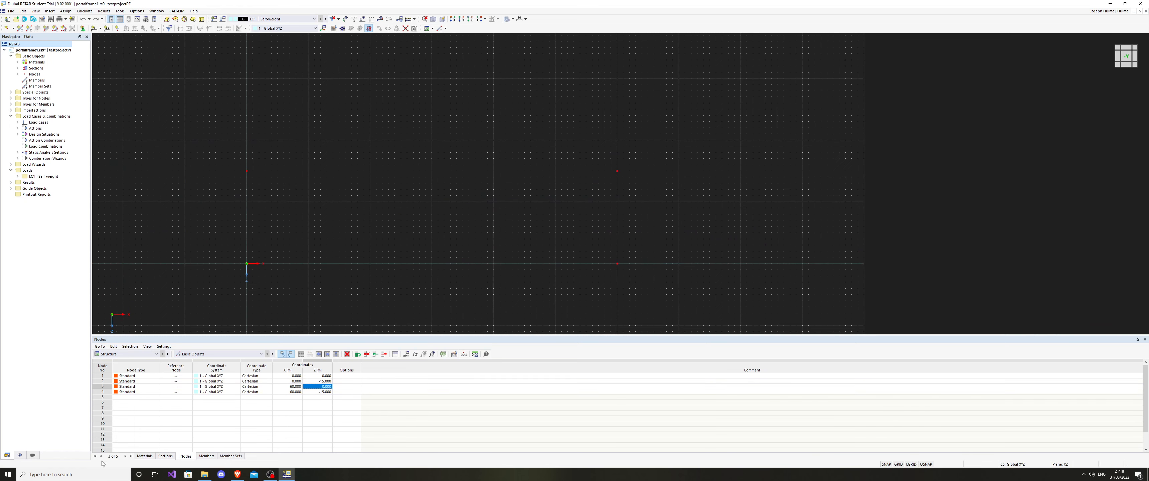
# Add node 5 as a Between Two Nodes type, halfway (50 %) between start node 2 and end node 4.
pyautogui.click(134, 398)
pyautogui.click(156, 397)
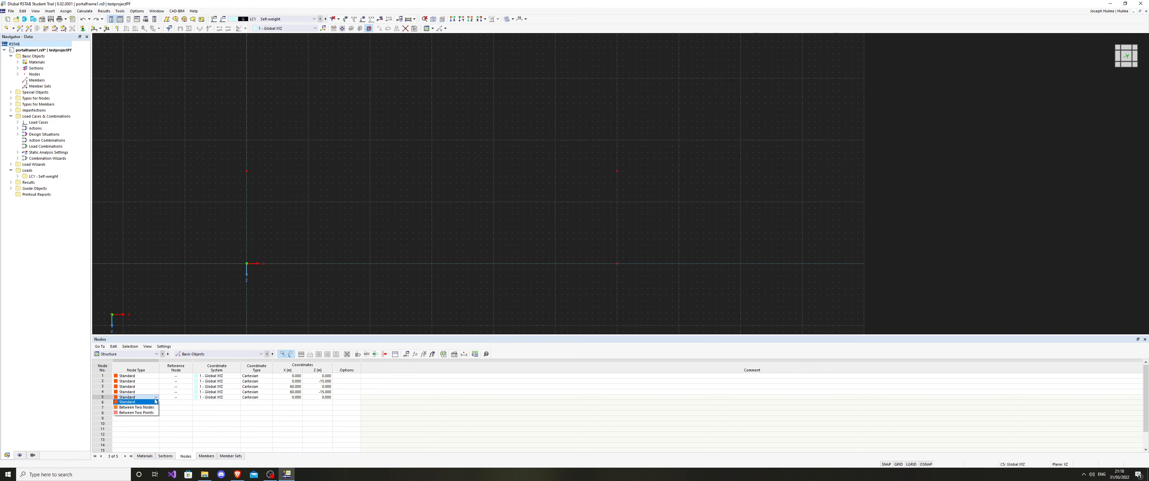
pyautogui.click(147, 408)
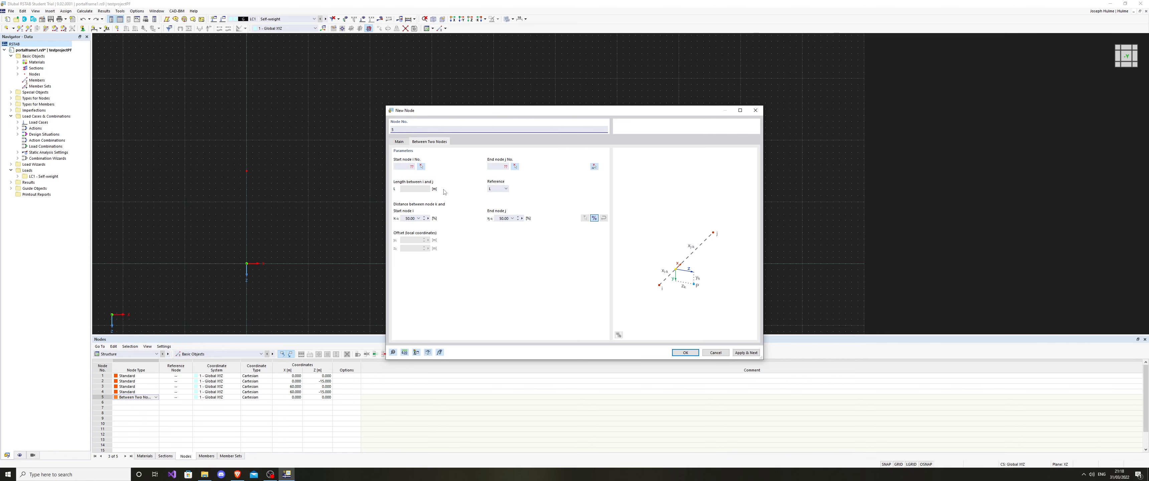
pyautogui.click(421, 167)
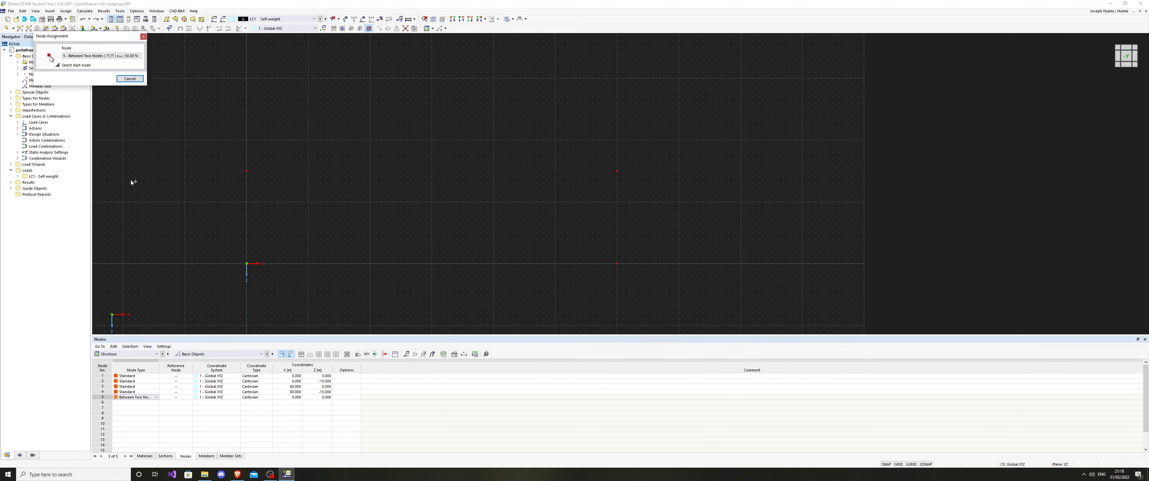
pyautogui.click(247, 171)
pyautogui.click(515, 166)
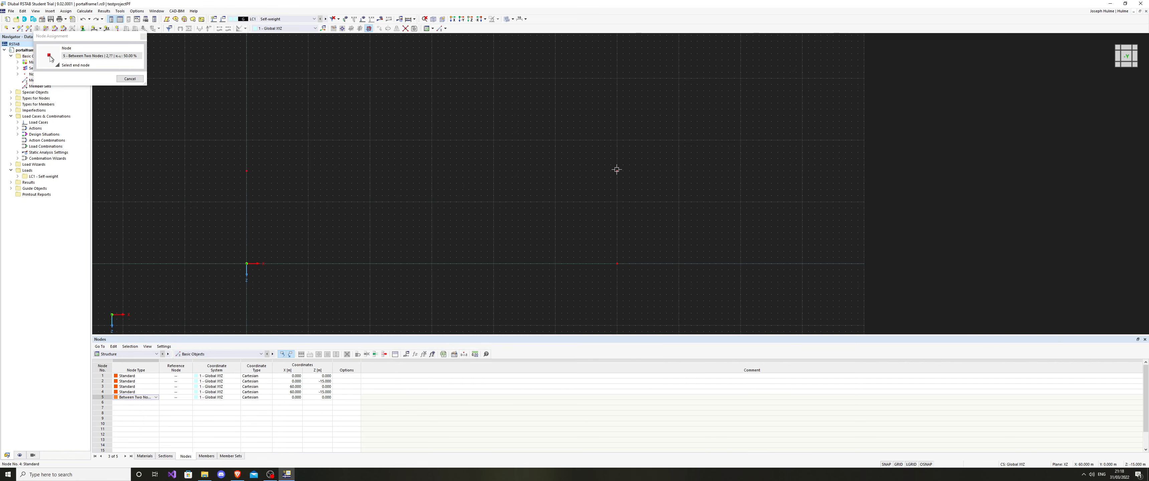
pyautogui.click(618, 171)
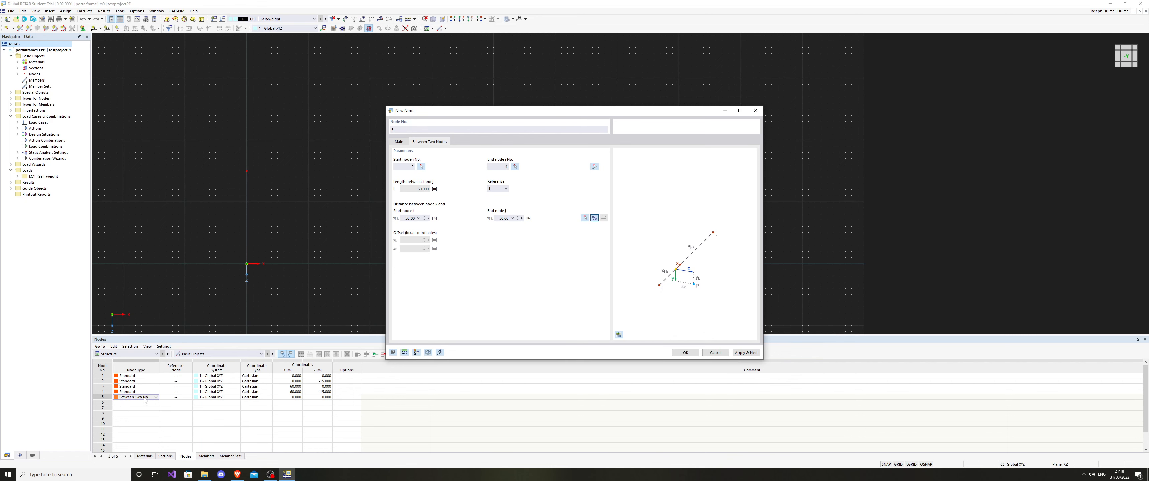
pyautogui.click(685, 352)
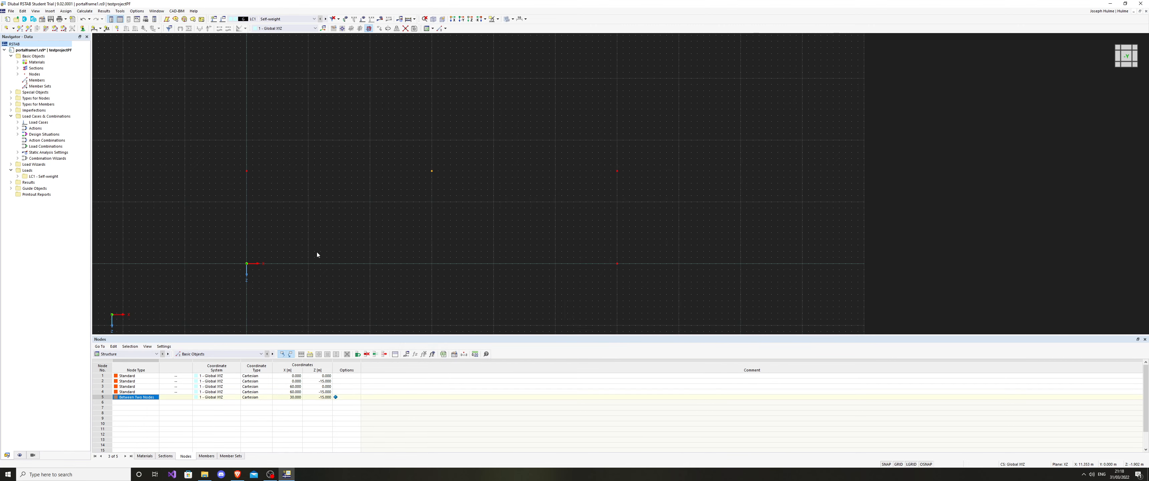
# Try a copied 10° chamfer of node 5 in direction X, picking node 2 as the rotation axis point.
pyautogui.rightClick(432, 172)
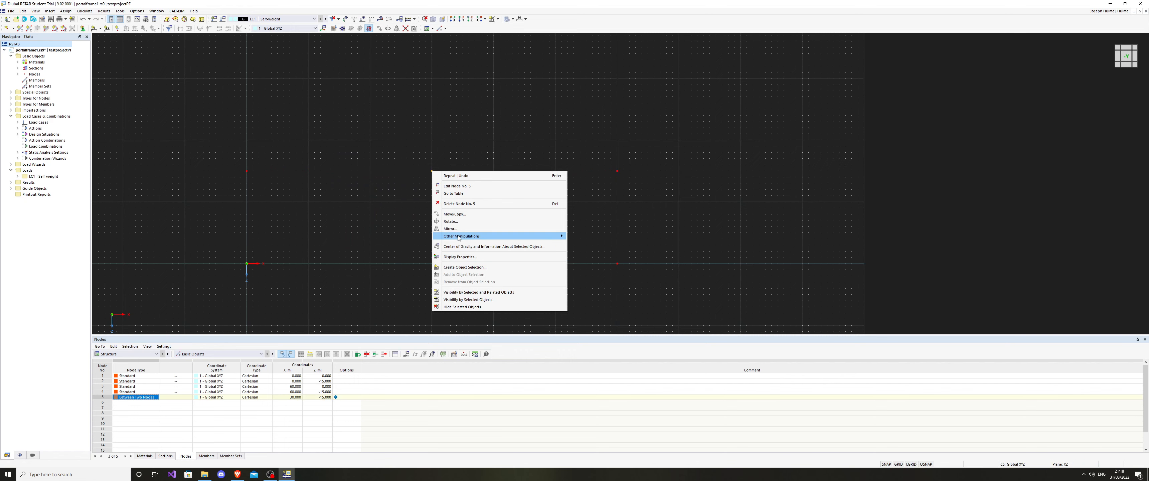
pyautogui.moveTo(513, 236)
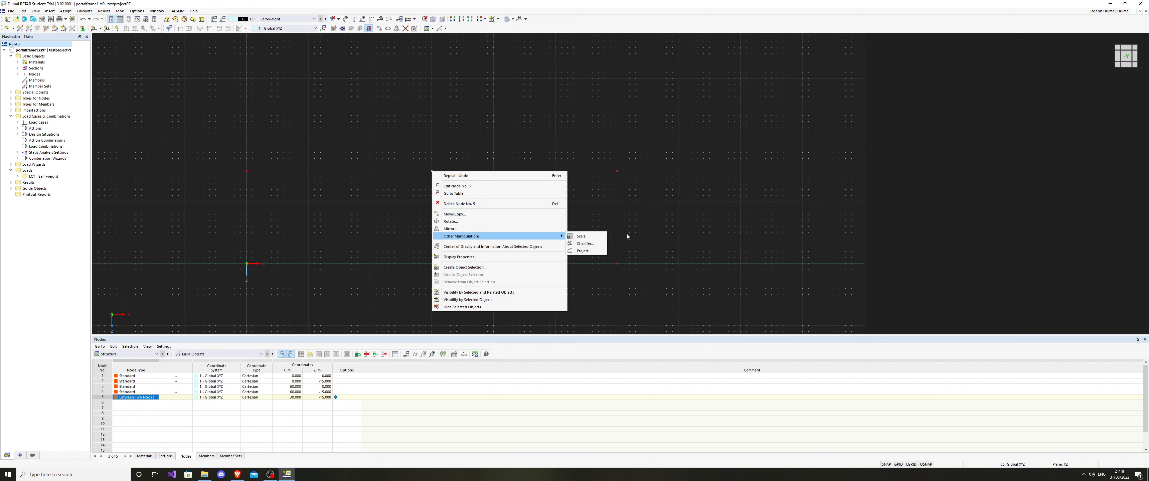
pyautogui.click(585, 244)
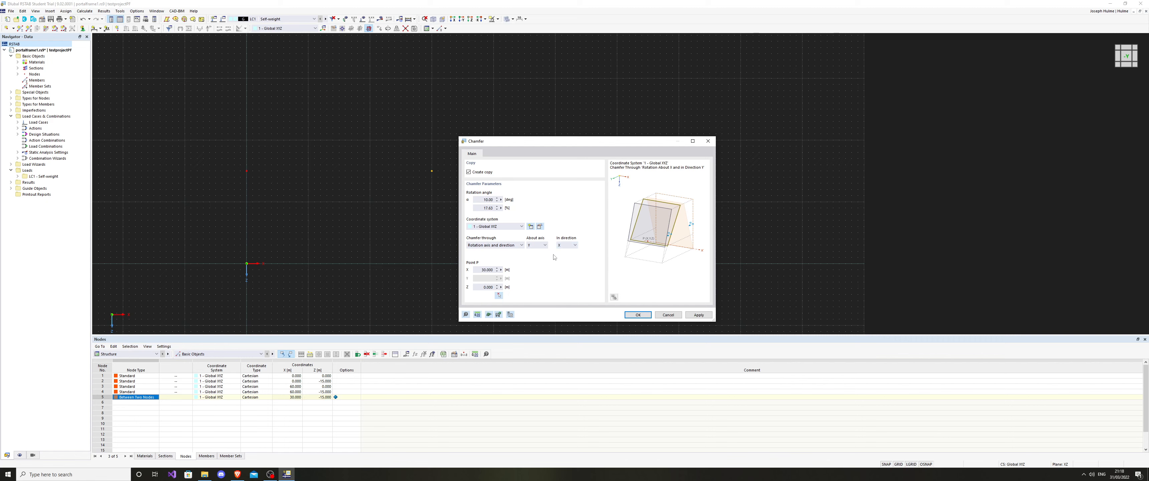
pyautogui.moveTo(478, 270); pyautogui.dragTo(507, 269)
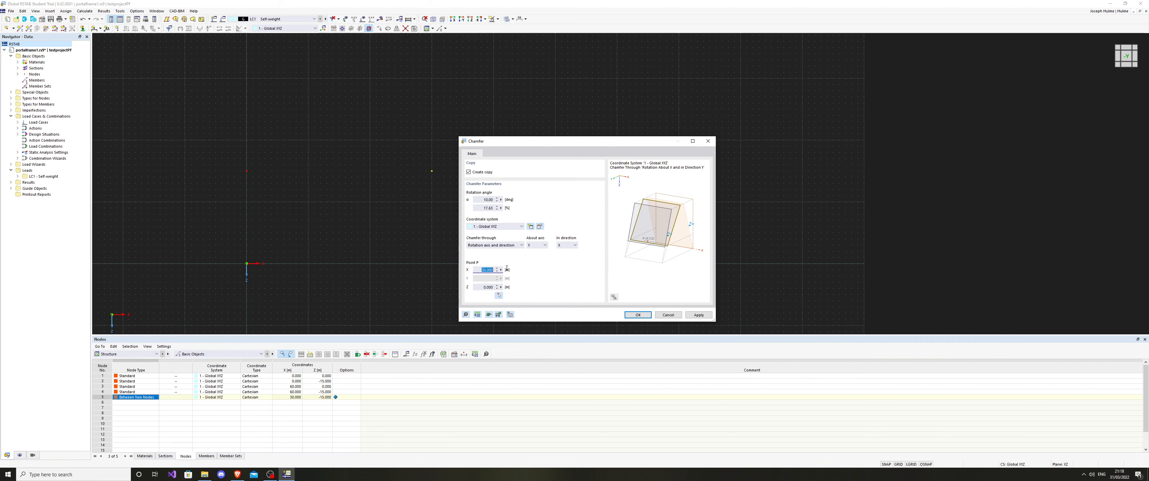
pyautogui.press('BackSpace')
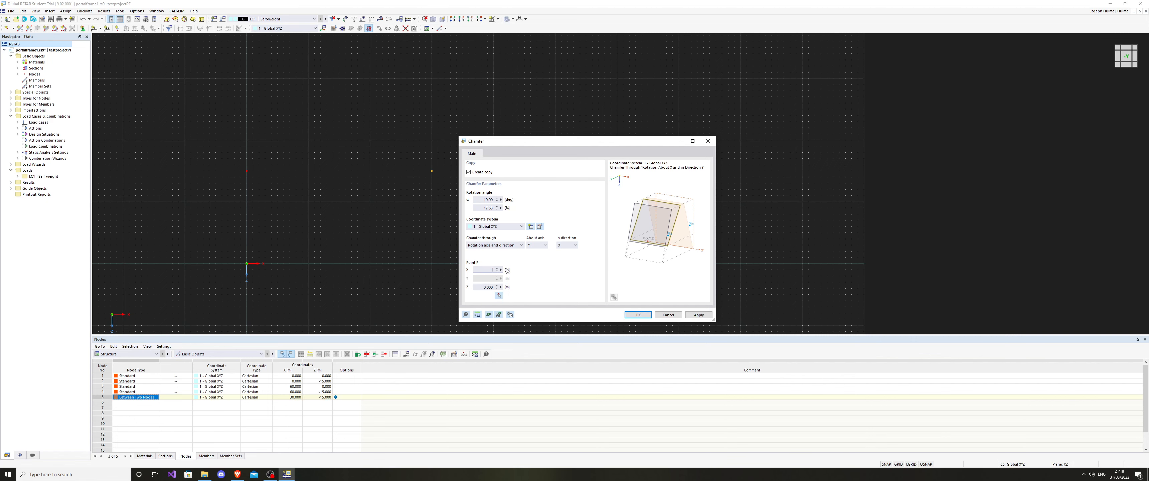
pyautogui.doubleClick(476, 287)
pyautogui.write('-')
pyautogui.click(498, 294)
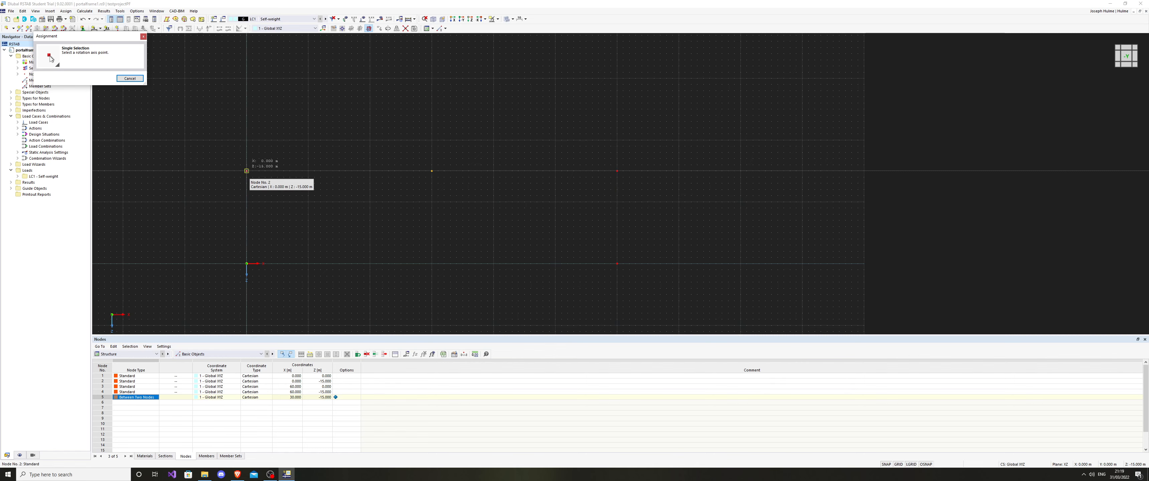
pyautogui.click(247, 172)
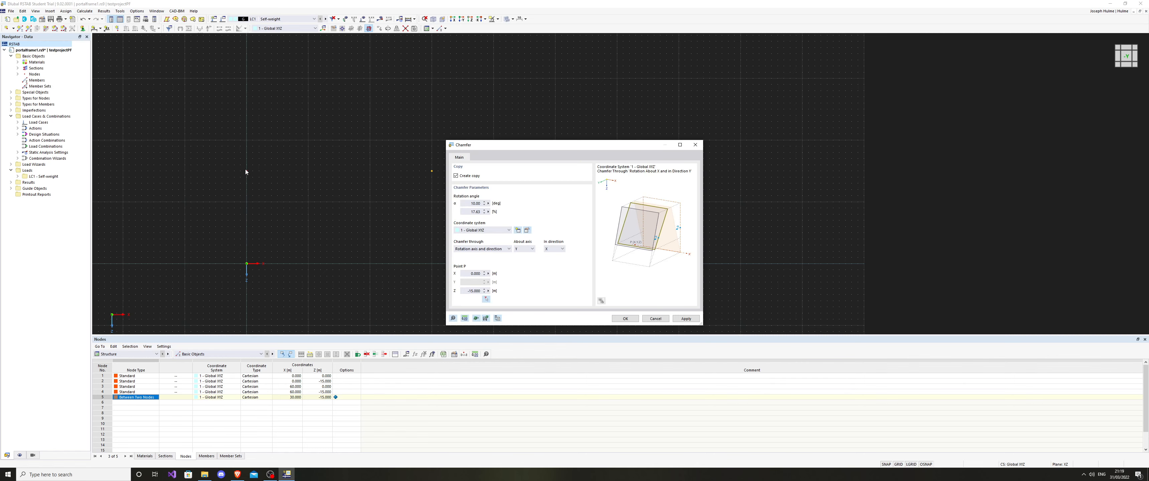
pyautogui.click(625, 318)
# Create the ridge node by chamfering a copy of node 5 by 10° in direction Z about the point at X 0 m and Z -15 m.
pyautogui.moveTo(402, 219); pyautogui.dragTo(470, 239, button='middle')
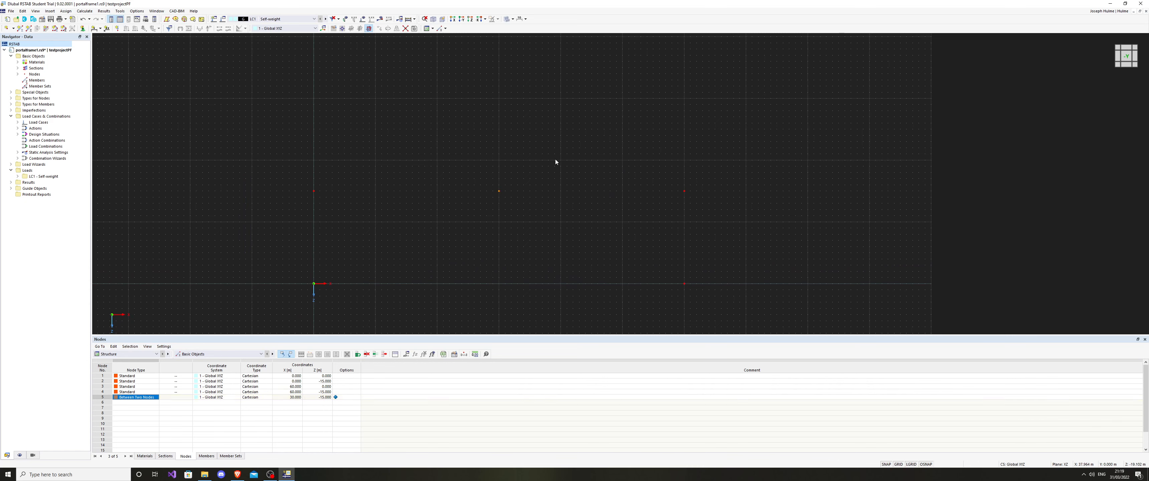
pyautogui.rightClick(499, 192)
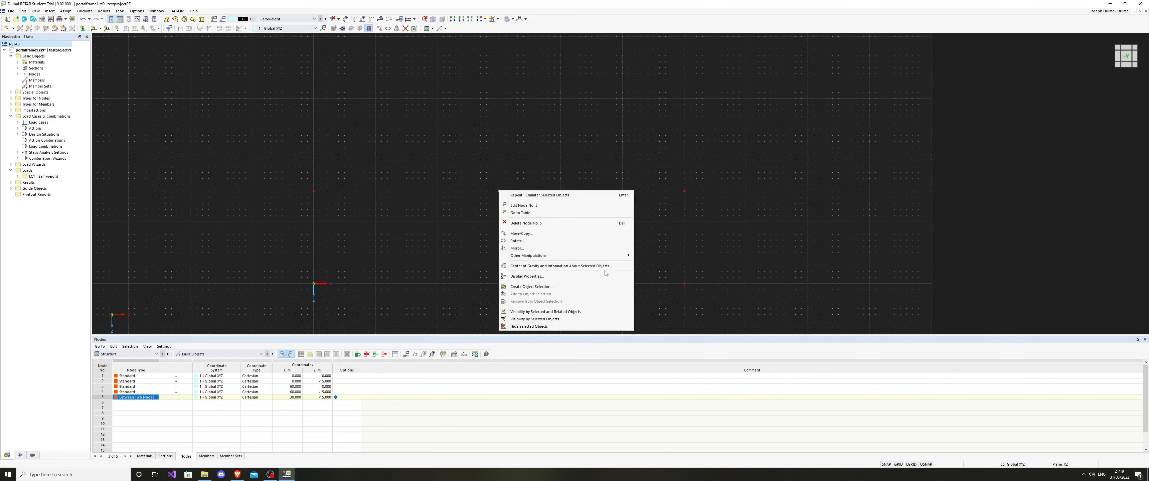
pyautogui.moveTo(576, 255)
pyautogui.click(648, 264)
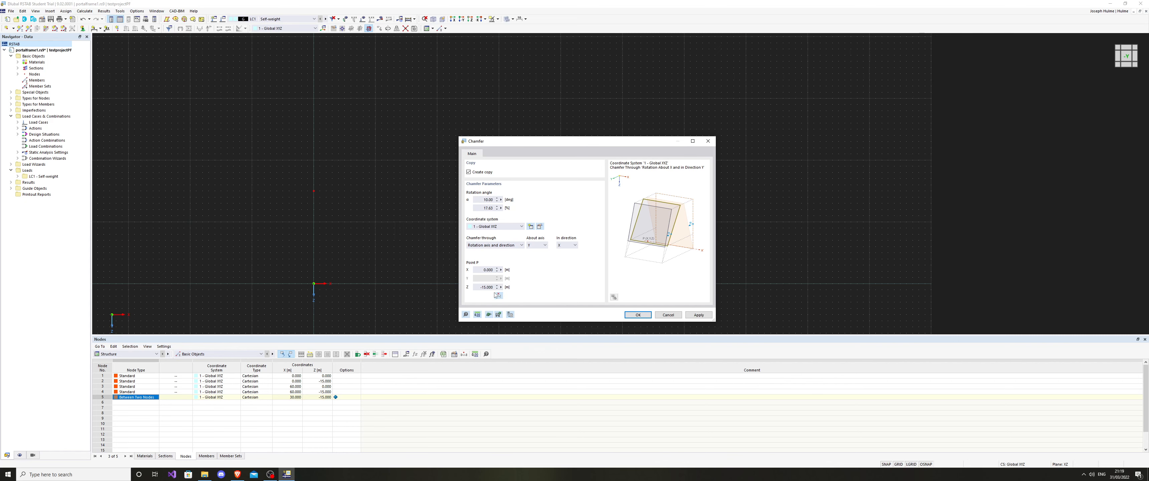
pyautogui.click(570, 245)
pyautogui.click(574, 257)
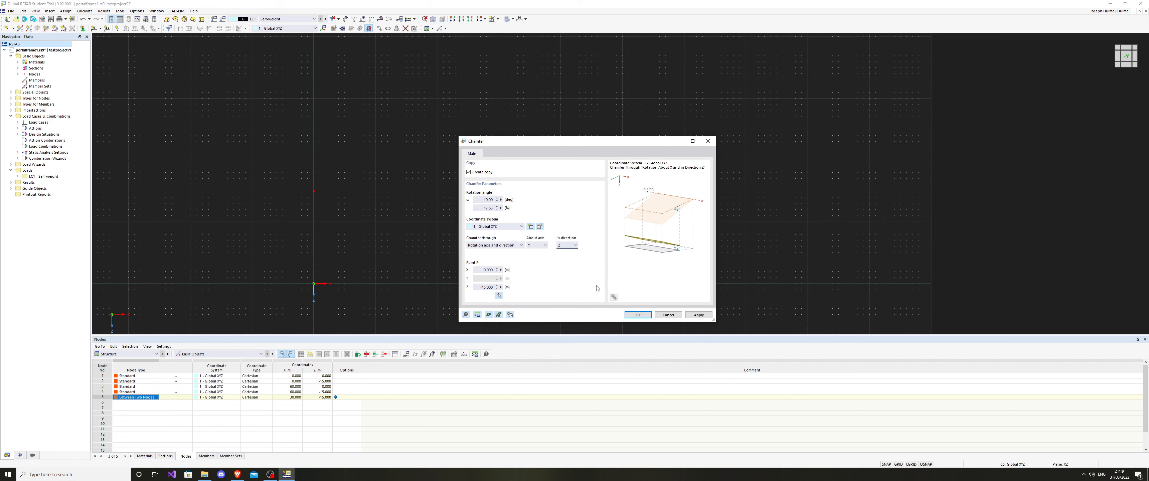
pyautogui.click(637, 315)
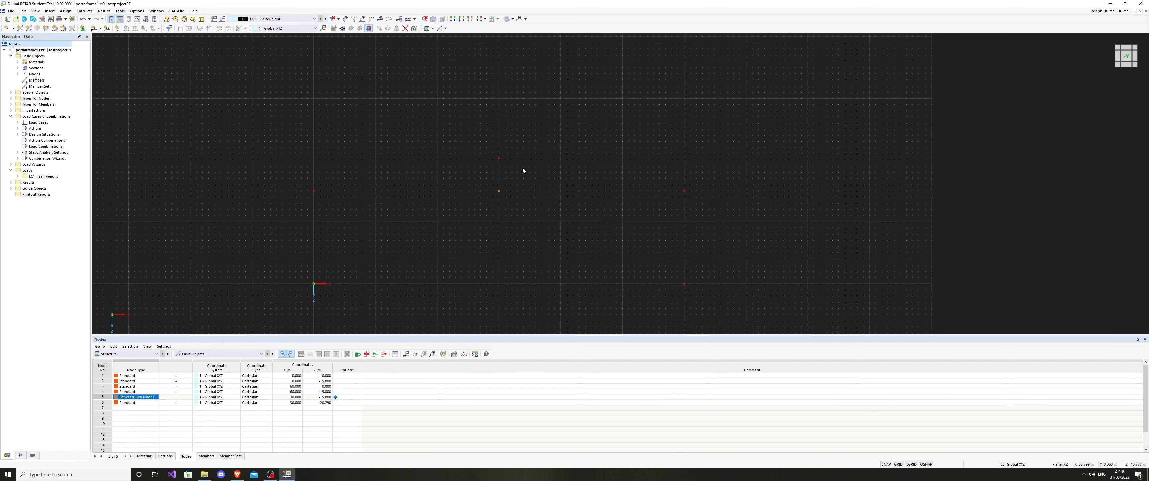
# Delete the helper node midway between the two column tops, keeping the ridge node above it.
pyautogui.moveTo(514, 158); pyautogui.dragTo(446, 198)
pyautogui.moveTo(433, 136); pyautogui.dragTo(304, 221)
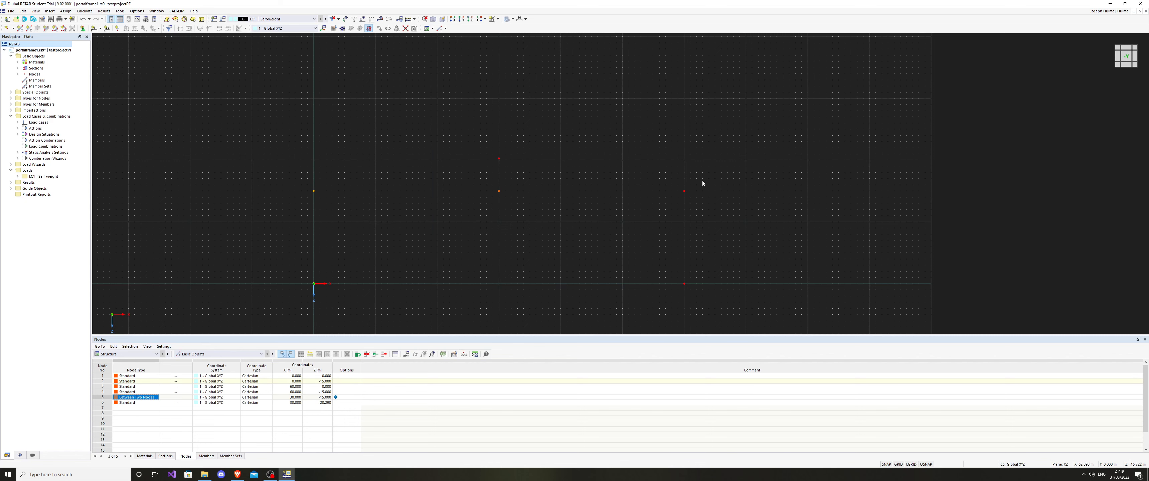
pyautogui.moveTo(730, 168); pyautogui.dragTo(680, 208)
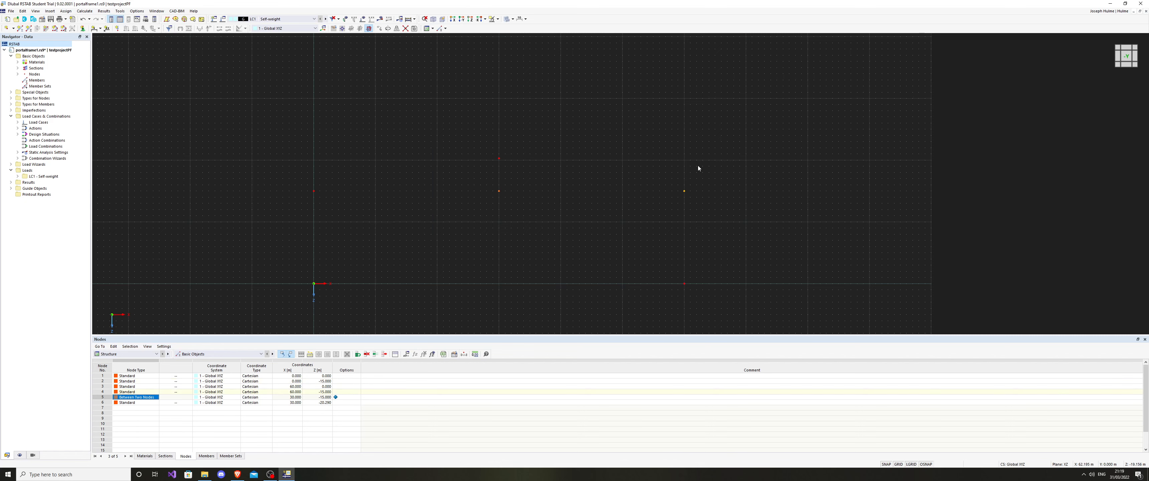
pyautogui.moveTo(544, 190); pyautogui.dragTo(412, 249)
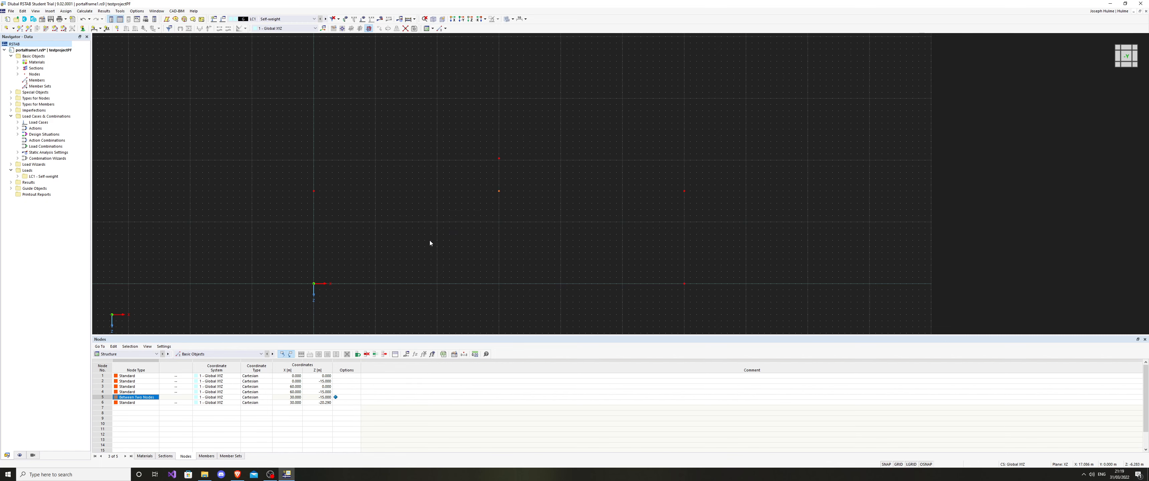
pyautogui.press('Delete')
pyautogui.moveTo(419, 256); pyautogui.dragTo(446, 243, button='middle')
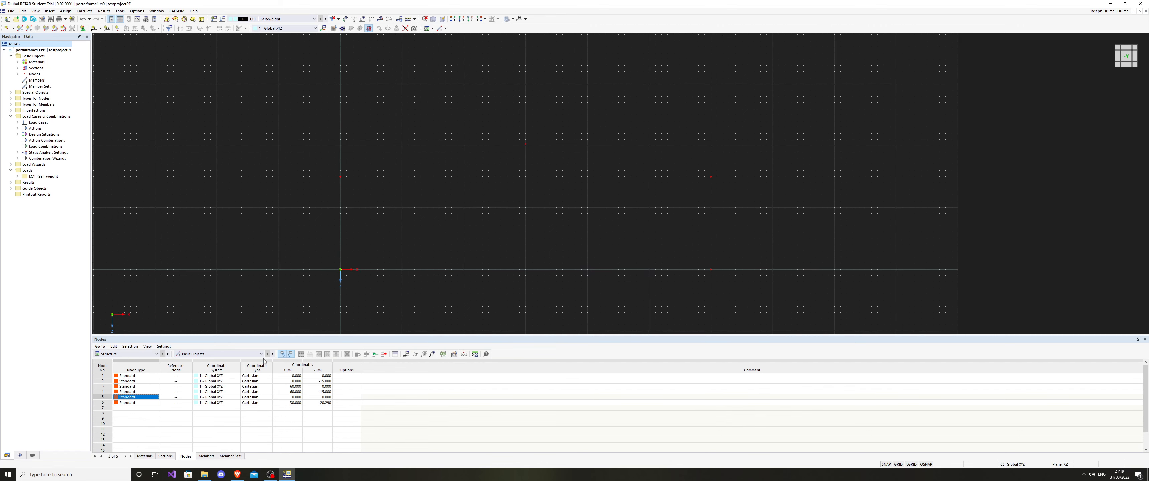
# Add member 1 as a beam from node 1 at the origin up to node 2 directly above it.
pyautogui.click(206, 456)
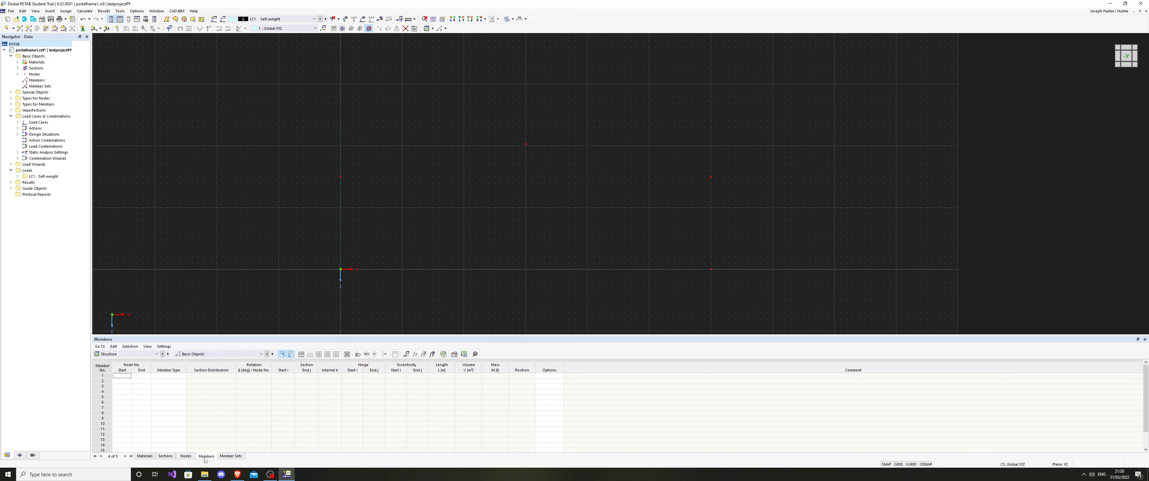
pyautogui.click(128, 376)
pyautogui.click(129, 377)
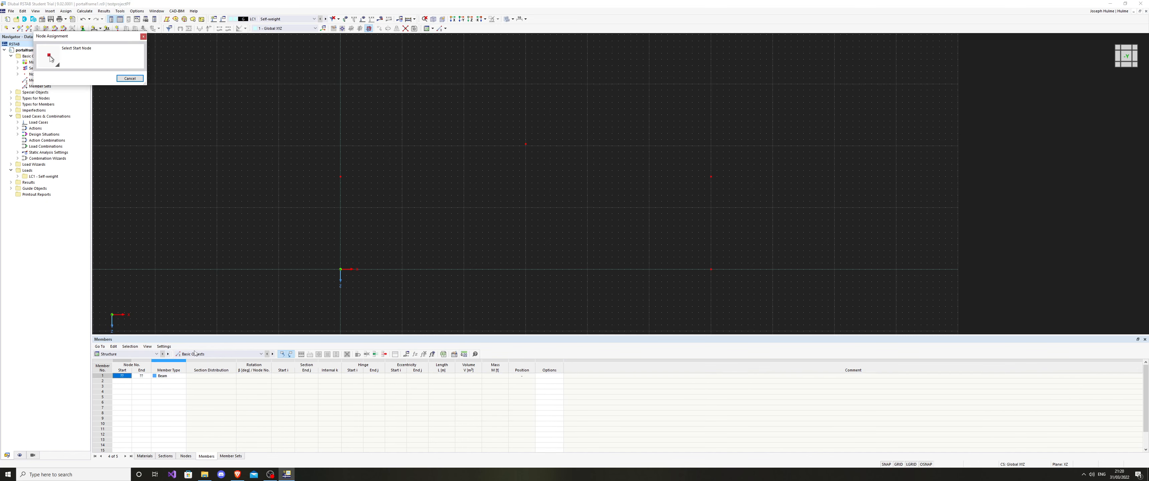
pyautogui.click(345, 272)
pyautogui.click(148, 377)
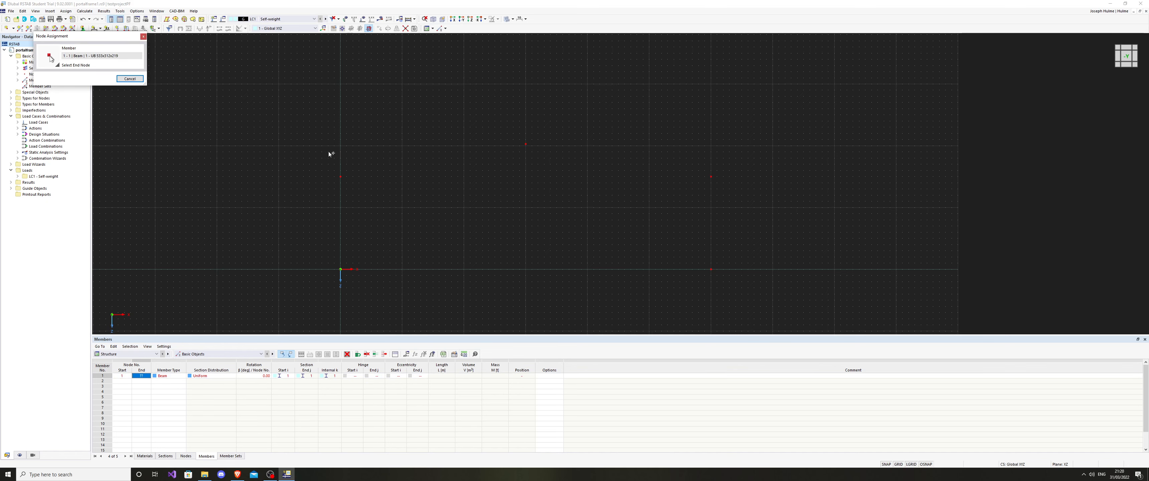
pyautogui.click(341, 177)
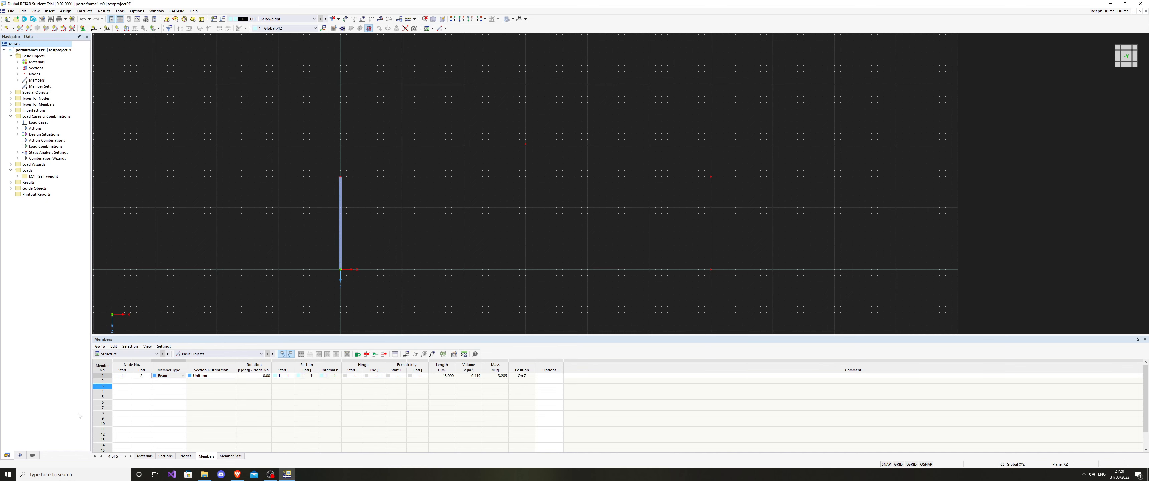
# Pick node 1 at the origin again as the start node of member 1.
pyautogui.click(124, 377)
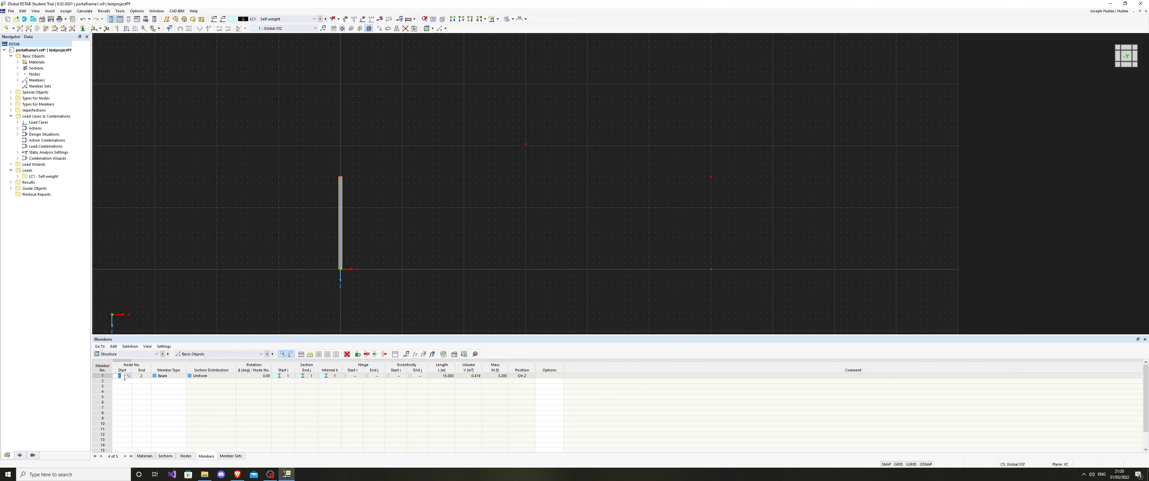
pyautogui.click(129, 377)
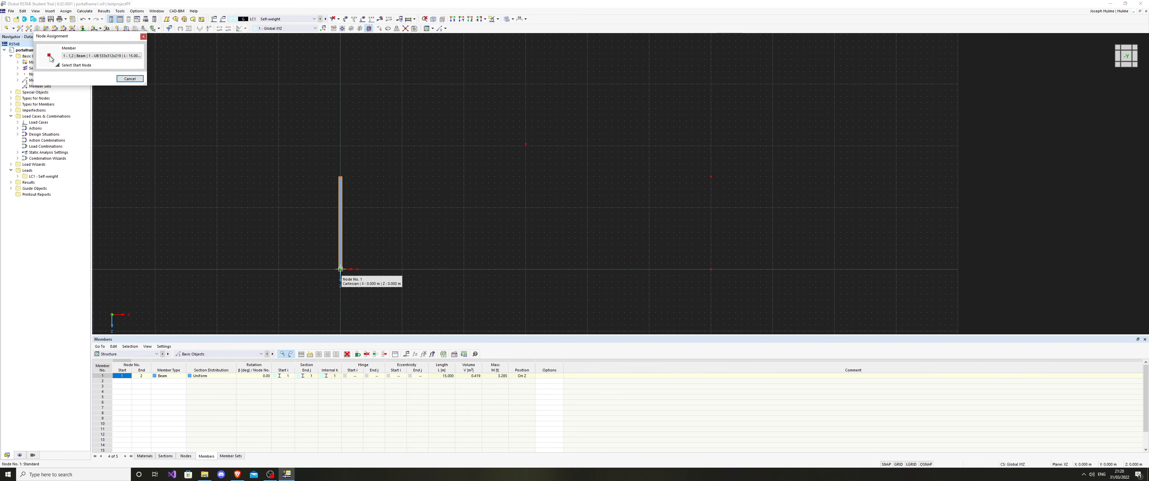
pyautogui.click(340, 269)
pyautogui.click(329, 303)
pyautogui.moveTo(475, 196); pyautogui.dragTo(99, 191)
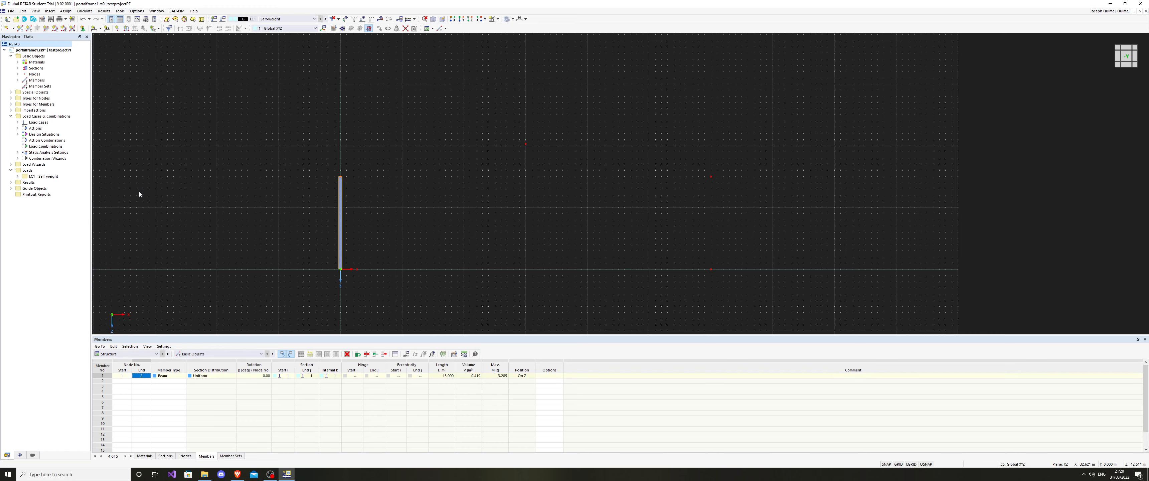
pyautogui.scroll(5, 329, 173)
pyautogui.click(449, 191)
pyautogui.scroll(-4, 448, 192)
pyautogui.moveTo(610, 266)
pyautogui.mouseDown(button='middle')
pyautogui.moveTo(410, 256)
pyautogui.moveTo(603, 263)
pyautogui.mouseUp(button='middle')
pyautogui.moveTo(560, 236); pyautogui.dragTo(318, 269)
pyautogui.moveTo(605, 279); pyautogui.dragTo(499, 255, button='middle')
# Start a third section in the sections table from the library's standardized I-sections.
pyautogui.click(165, 456)
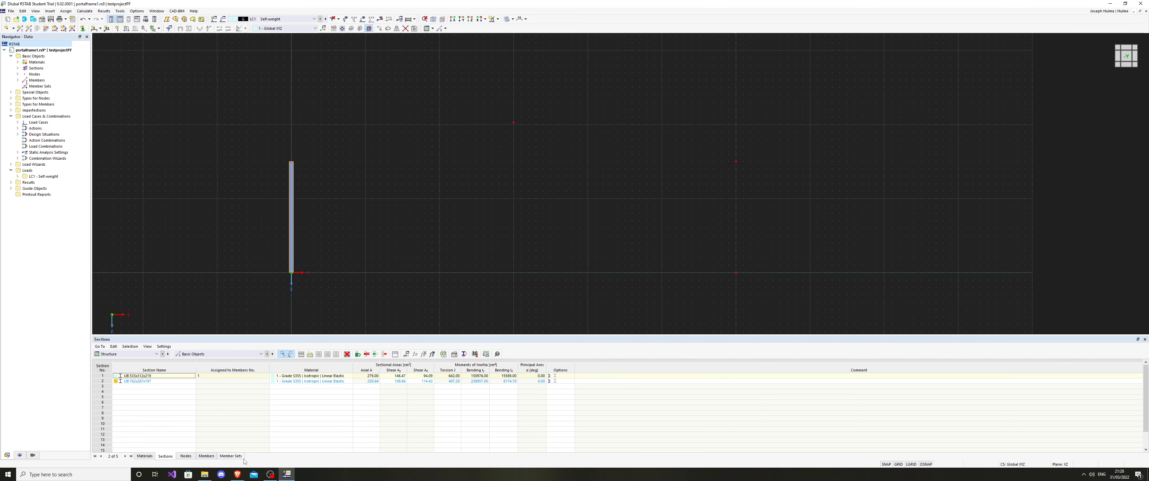
pyautogui.click(136, 387)
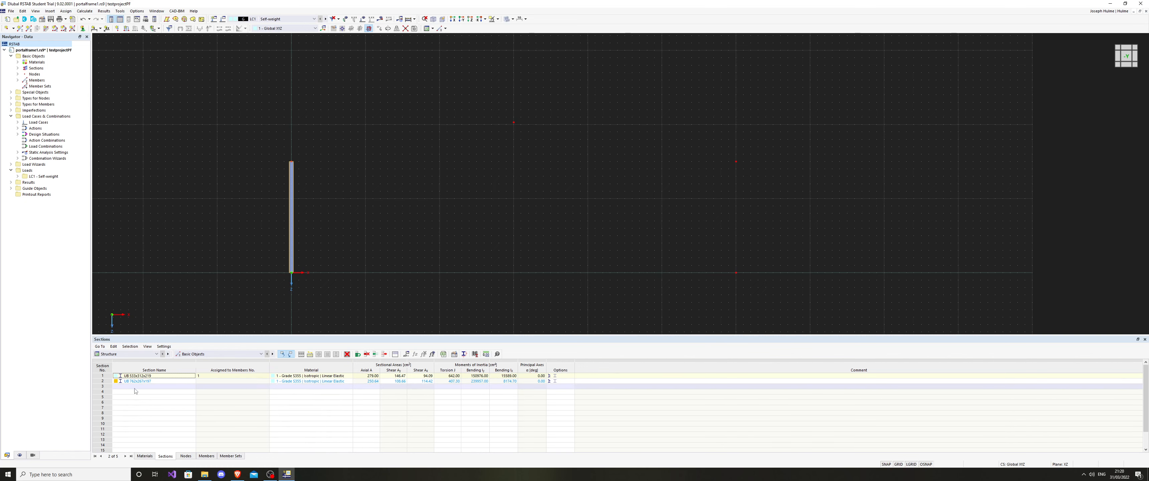
pyautogui.click(184, 387)
pyautogui.click(193, 387)
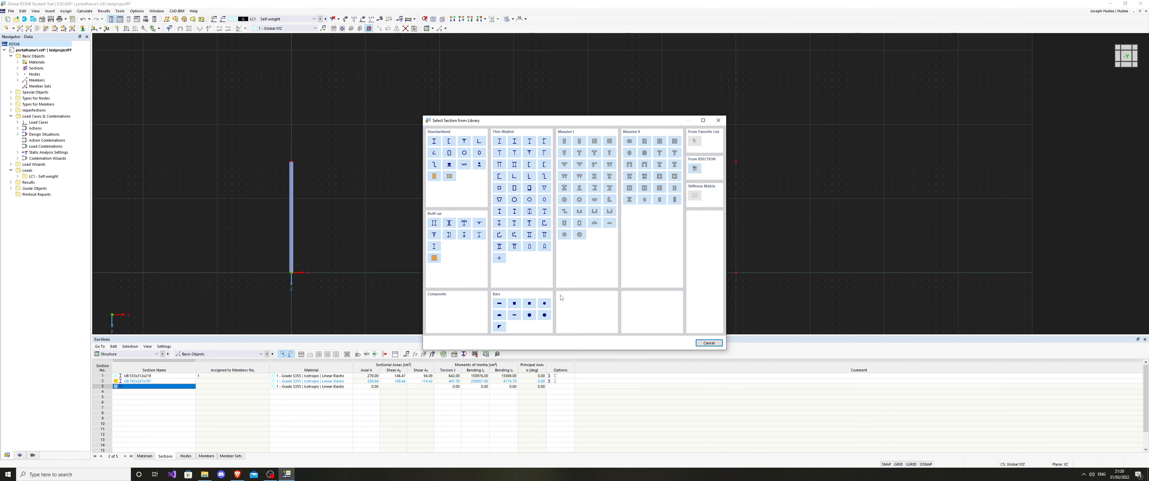
pyautogui.click(434, 142)
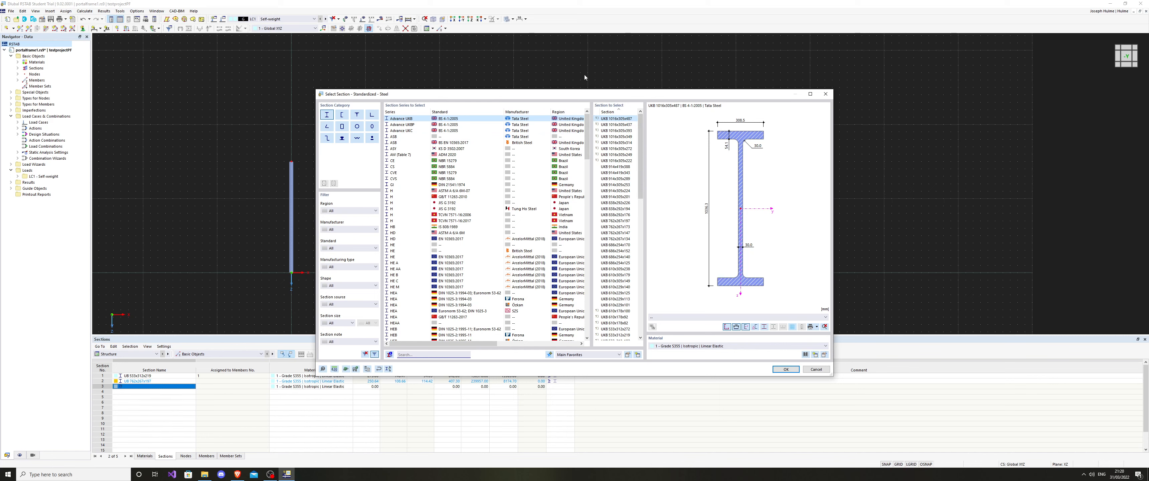
# Sort the section series by region and choose the British Steel UB series to BS EN 10365:2017.
pyautogui.click(564, 112)
pyautogui.click(564, 112)
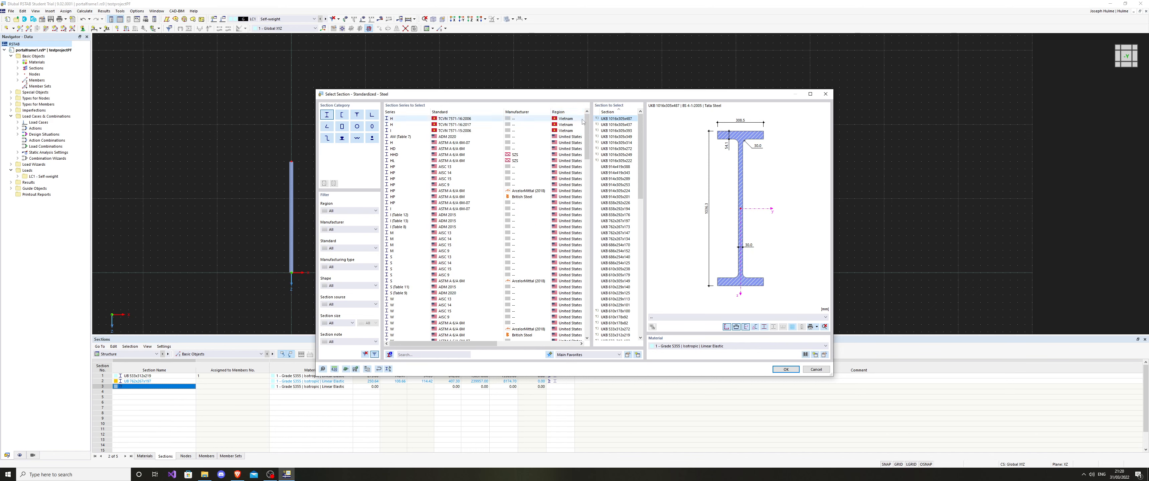
pyautogui.moveTo(588, 120); pyautogui.dragTo(588, 132)
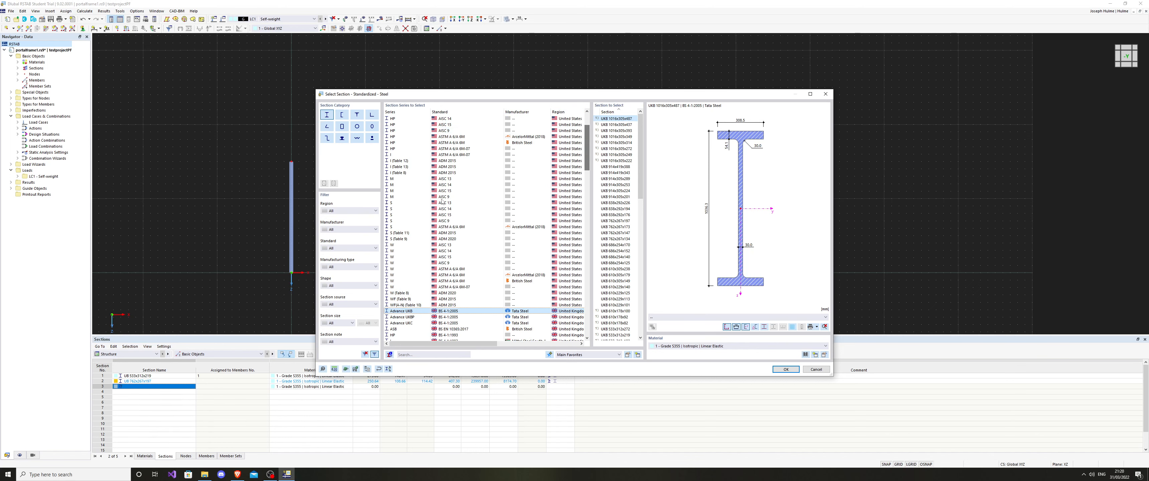
pyautogui.scroll(-1, 491, 268)
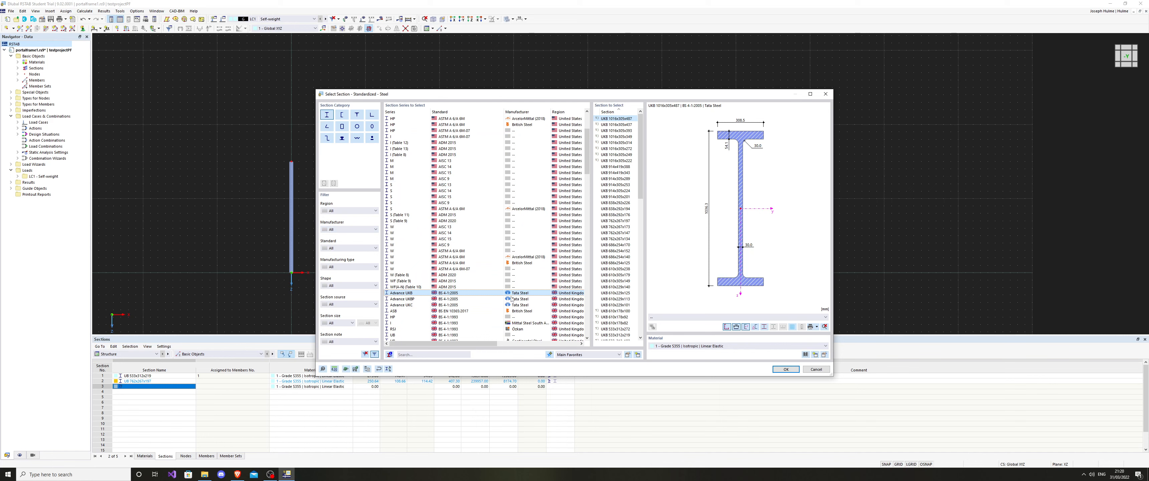
pyautogui.scroll(4, 518, 277)
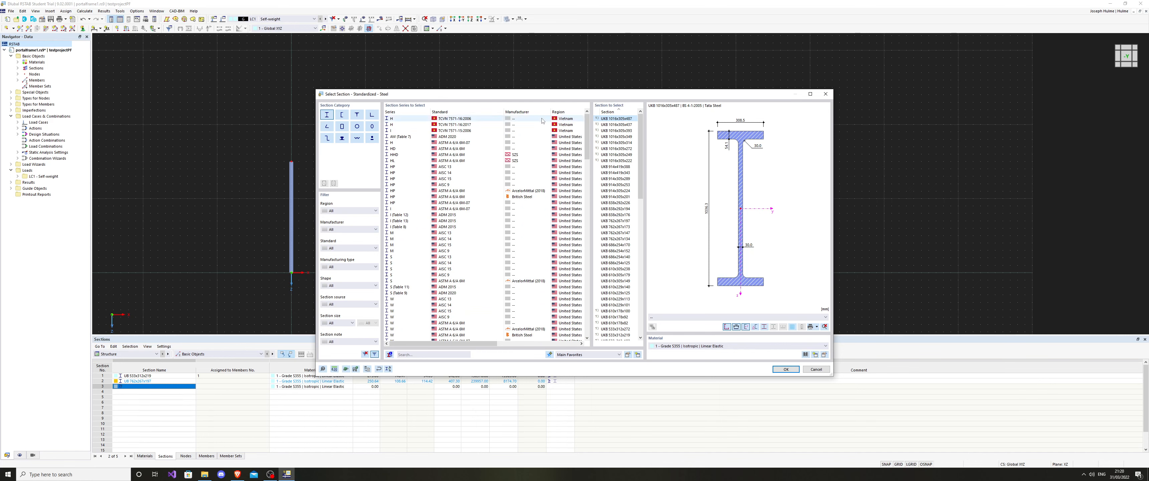
pyautogui.scroll(-4, 513, 160)
pyautogui.scroll(-6, 527, 145)
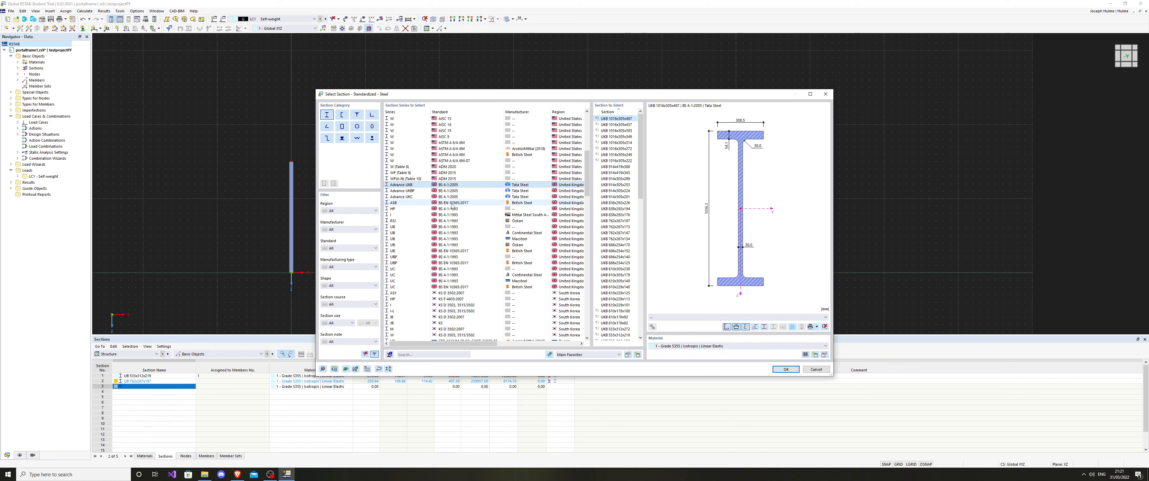
pyautogui.click(455, 251)
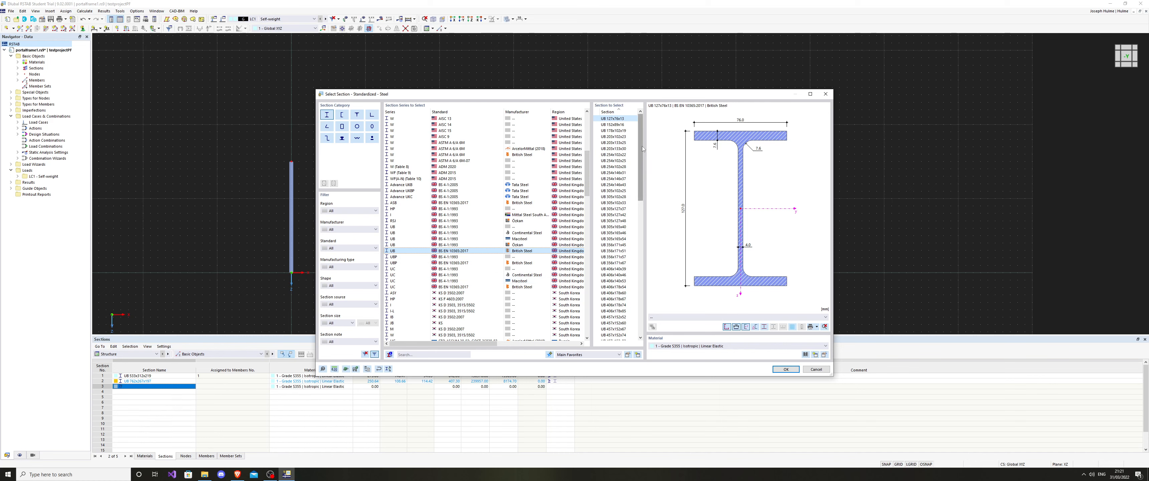
# Choose the UB 406x178x54 section from the series and accept it for the new section.
pyautogui.moveTo(643, 151); pyautogui.dragTo(644, 216)
pyautogui.scroll(8, 612, 258)
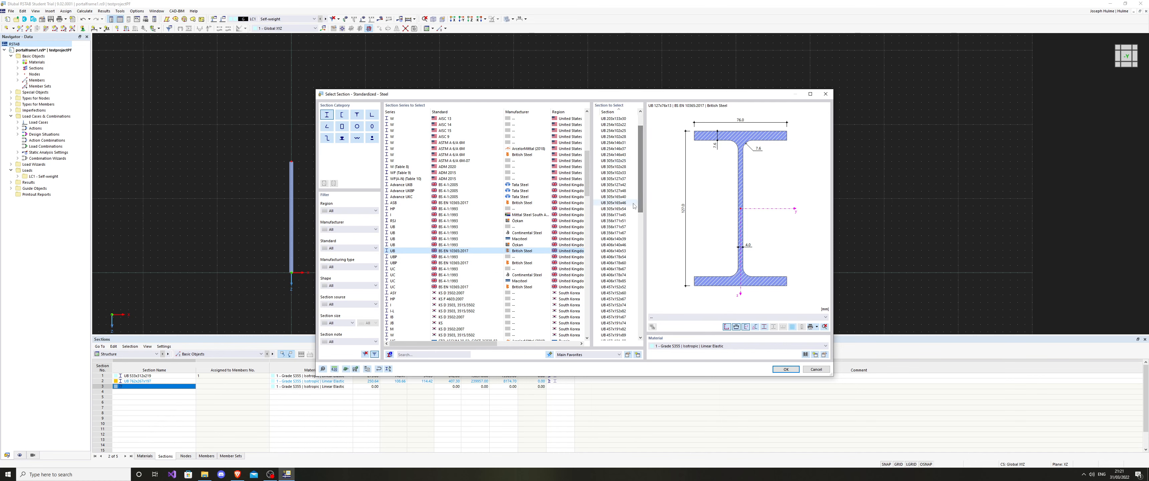
pyautogui.click(617, 258)
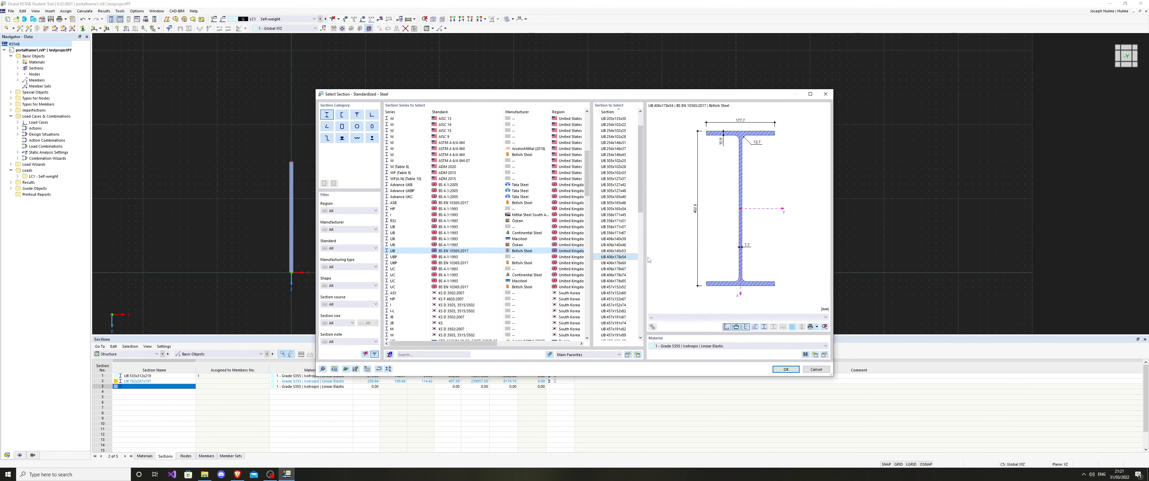
pyautogui.click(783, 370)
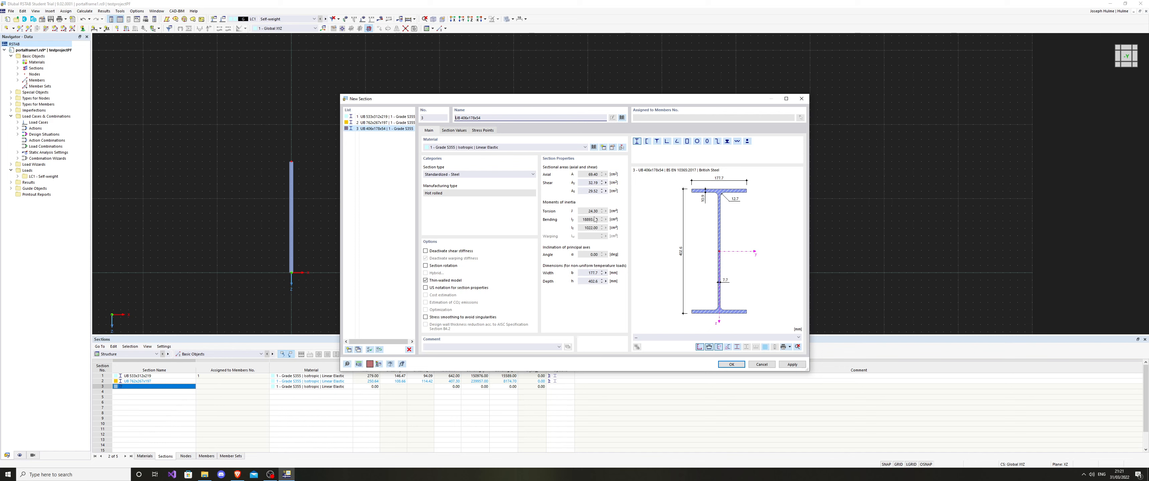
# Assign material 2, Grade S460, to the new UB 406x178x54 section and save it.
pyautogui.click(473, 148)
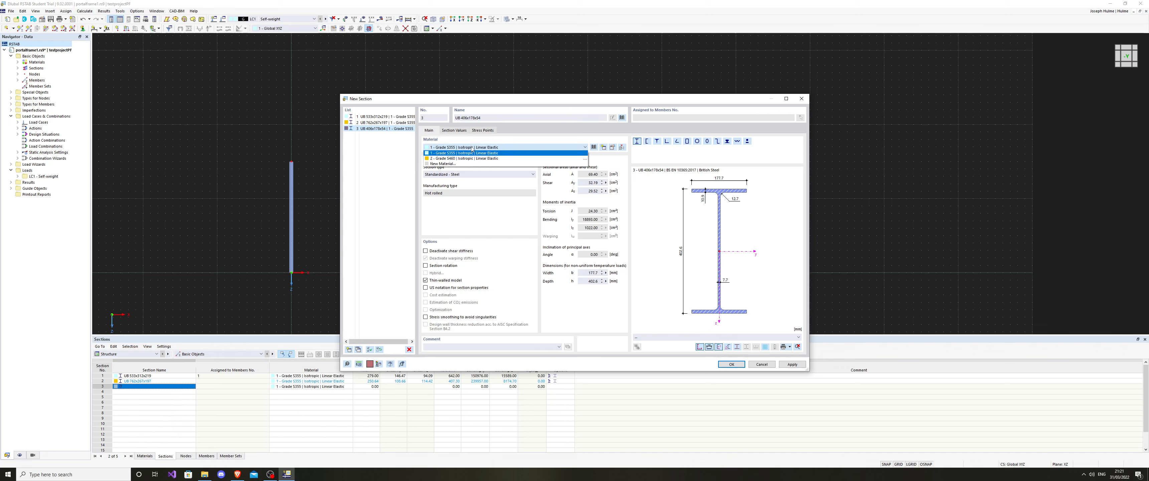
pyautogui.click(483, 158)
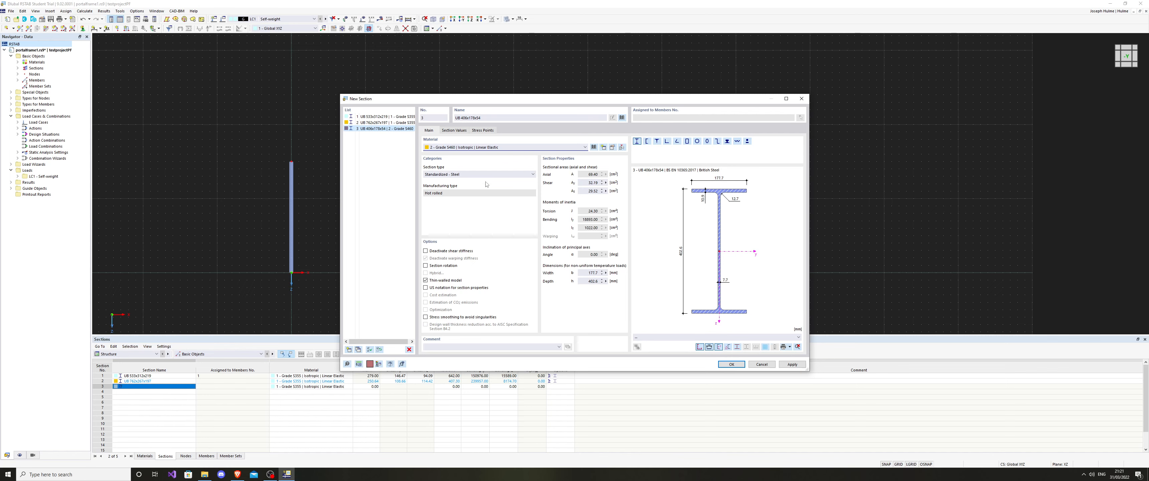
pyautogui.click(733, 365)
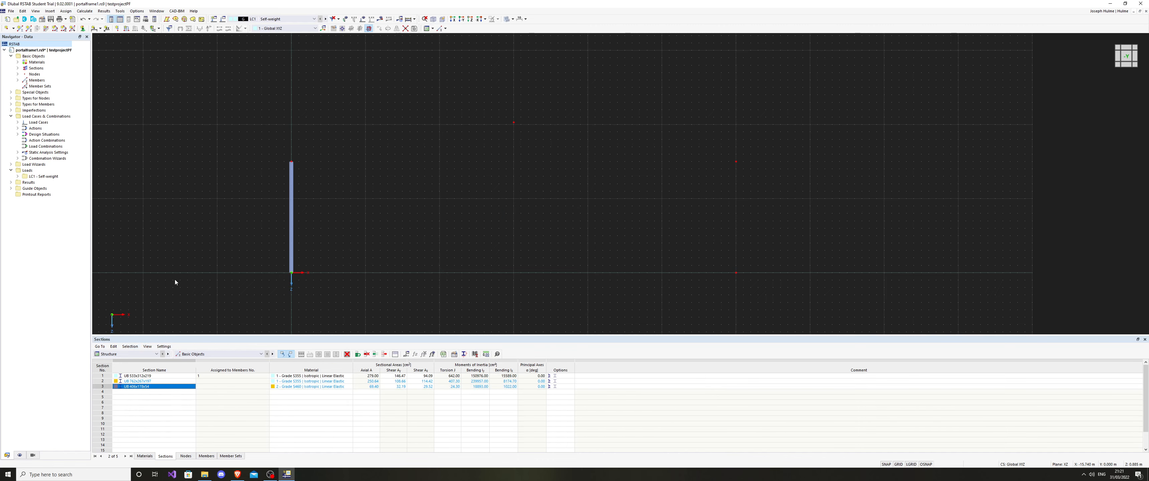
pyautogui.moveTo(185, 286); pyautogui.dragTo(369, 245, button='middle')
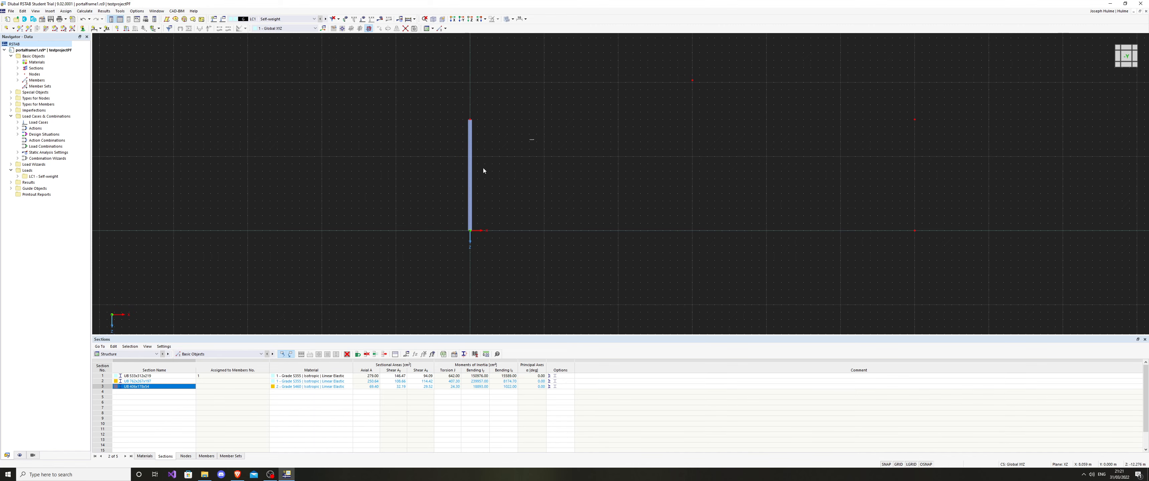
pyautogui.doubleClick(472, 134)
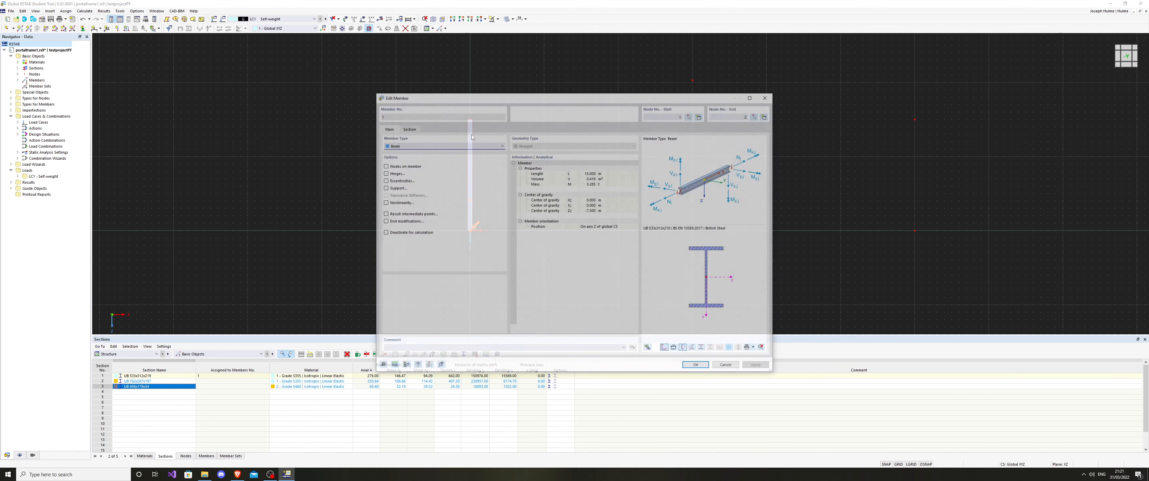
pyautogui.click(728, 366)
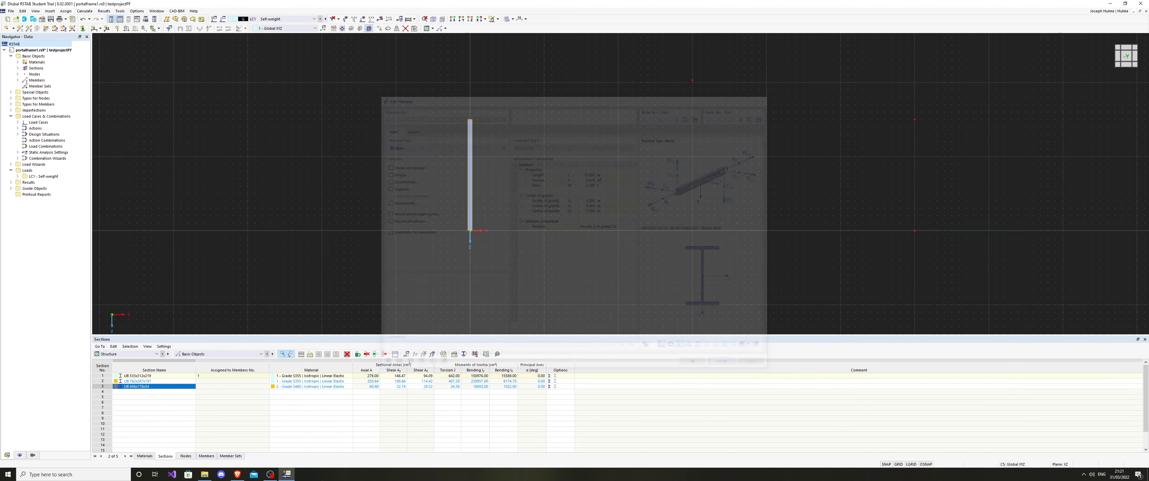
pyautogui.click(186, 451)
pyautogui.click(155, 382)
# Assign section 3, UB 406x178x54 in Grade S460, to member 1.
pyautogui.click(206, 456)
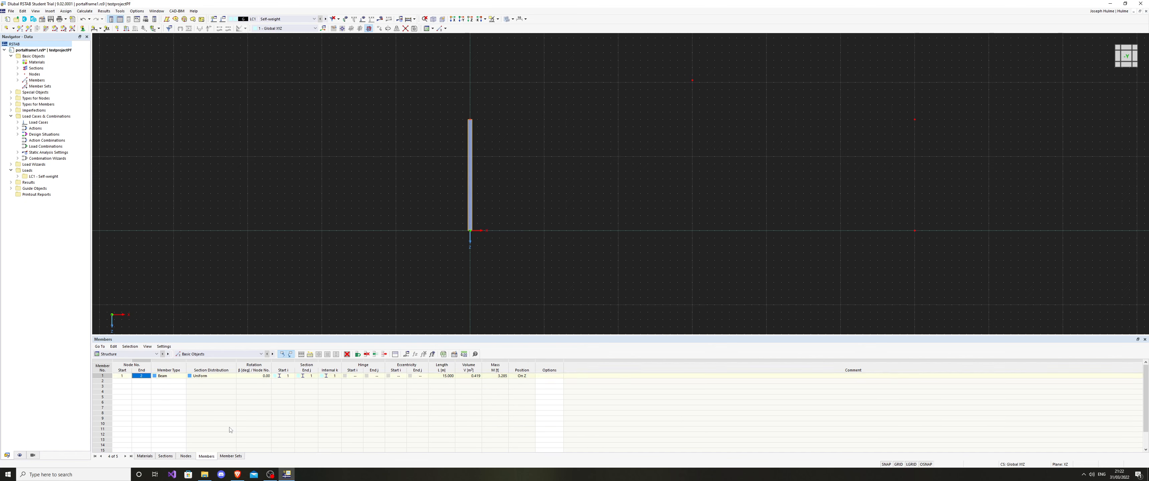
pyautogui.click(282, 376)
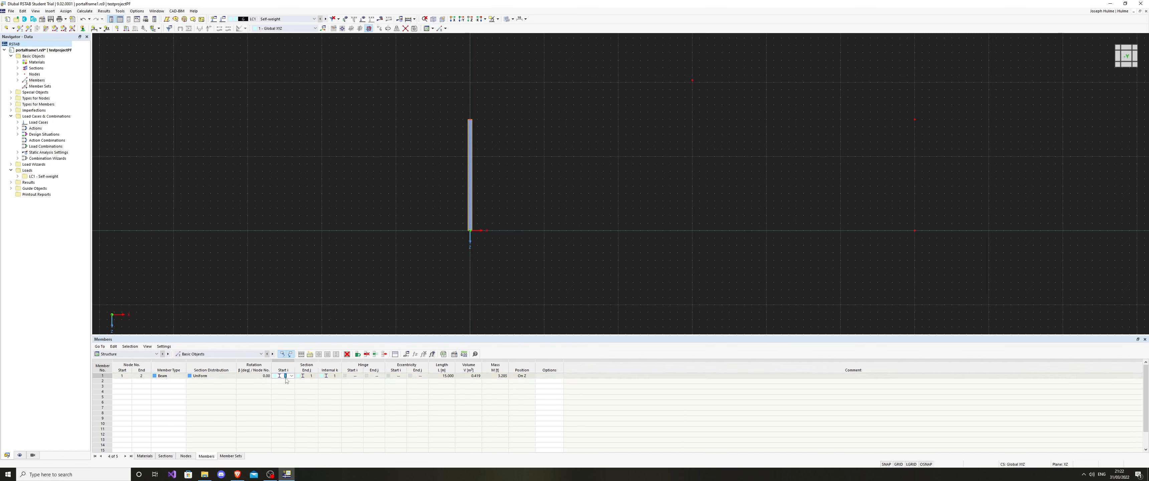
pyautogui.click(291, 375)
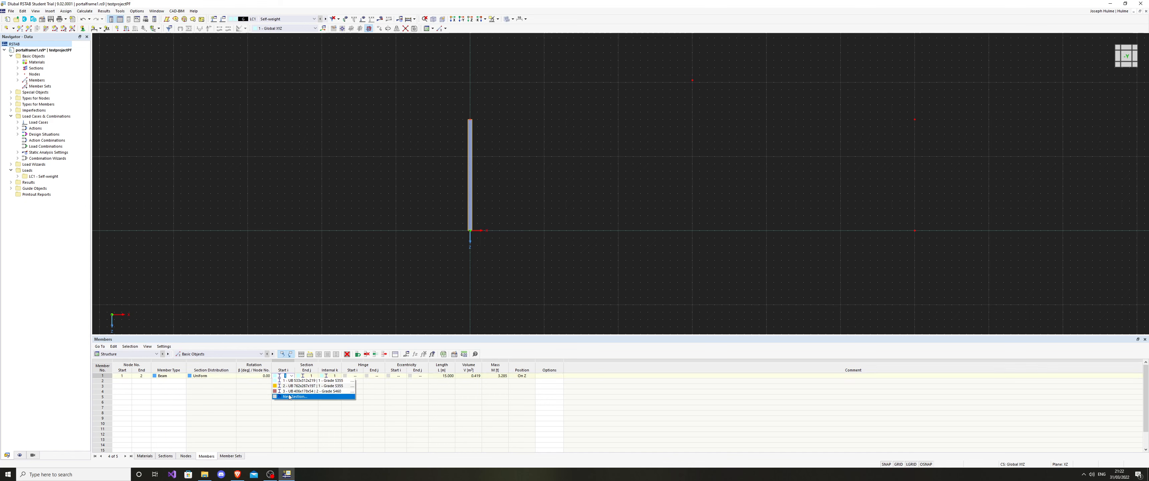
pyautogui.click(287, 391)
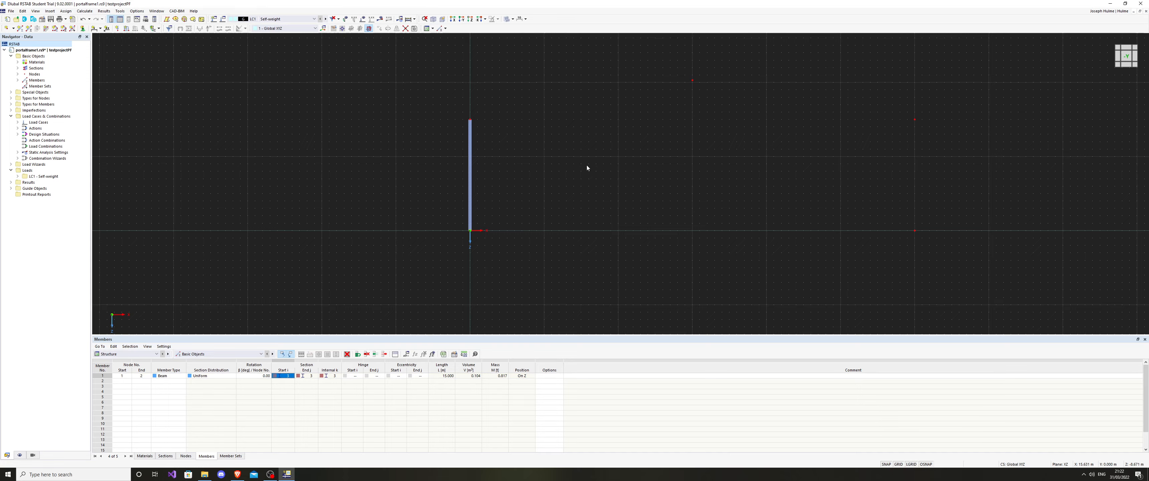
# Add member 2 as a beam from node 3 at X 60 m up to node 4 above it.
pyautogui.moveTo(626, 172); pyautogui.dragTo(588, 180, button='middle')
pyautogui.scroll(-2, 672, 155)
pyautogui.scroll(3, 670, 154)
pyautogui.moveTo(664, 155); pyautogui.dragTo(525, 171, button='middle')
pyautogui.scroll(-1, 525, 171)
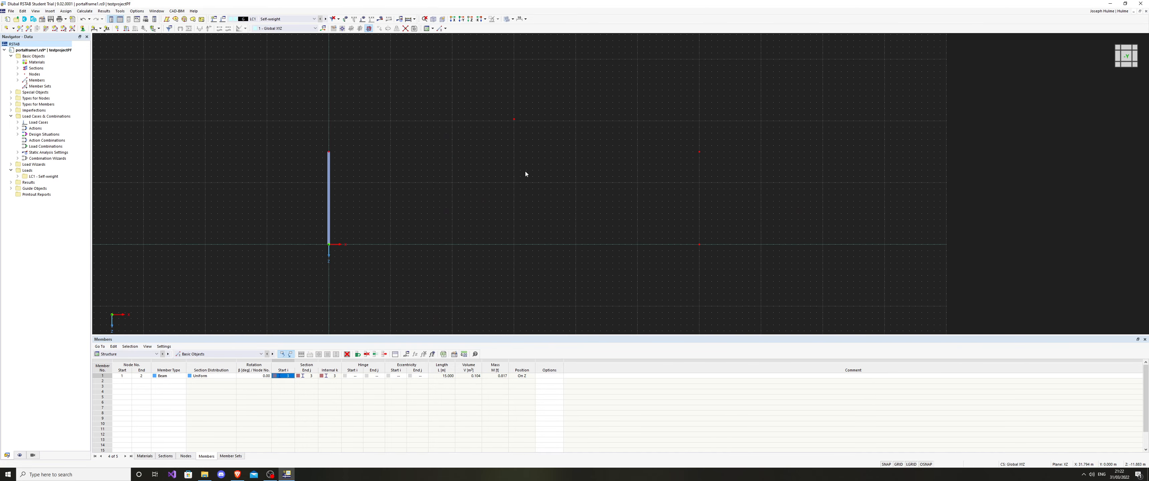
pyautogui.click(129, 381)
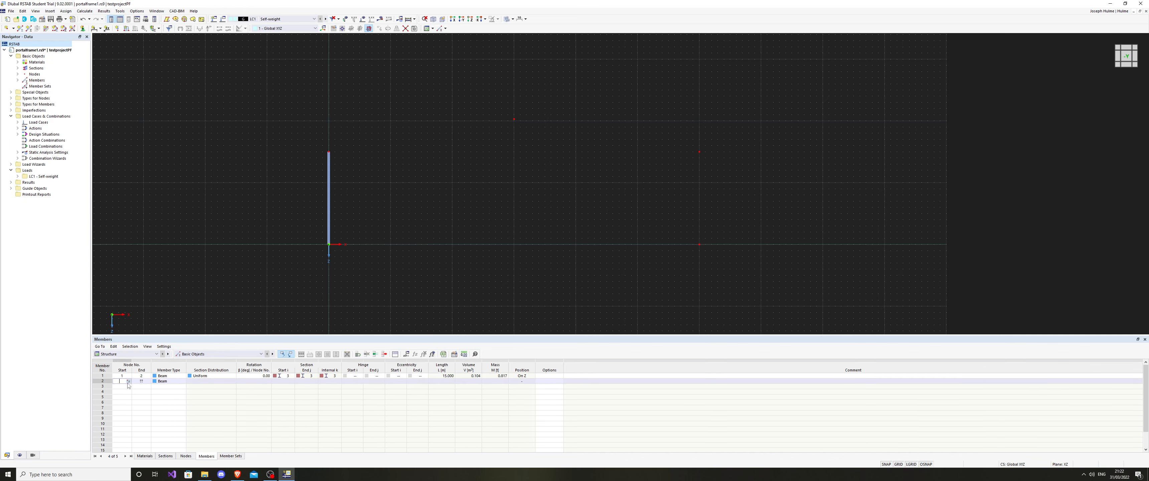
pyautogui.click(129, 381)
pyautogui.click(698, 245)
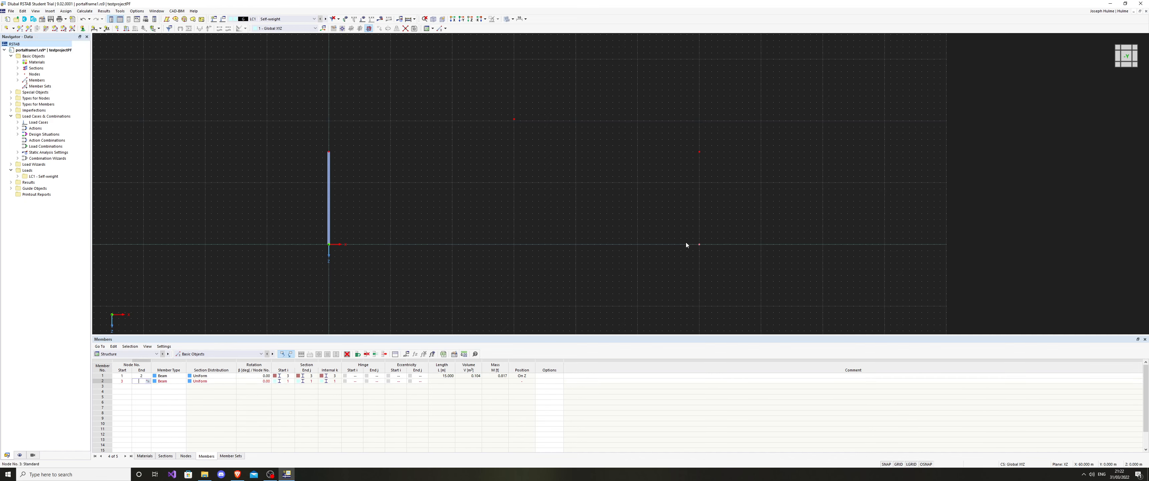
pyautogui.click(148, 381)
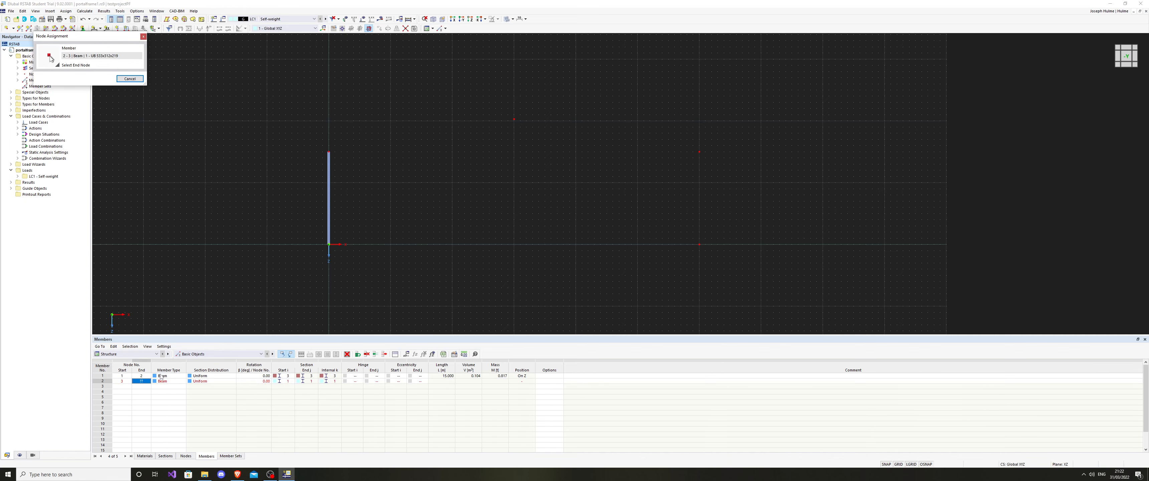
pyautogui.click(700, 153)
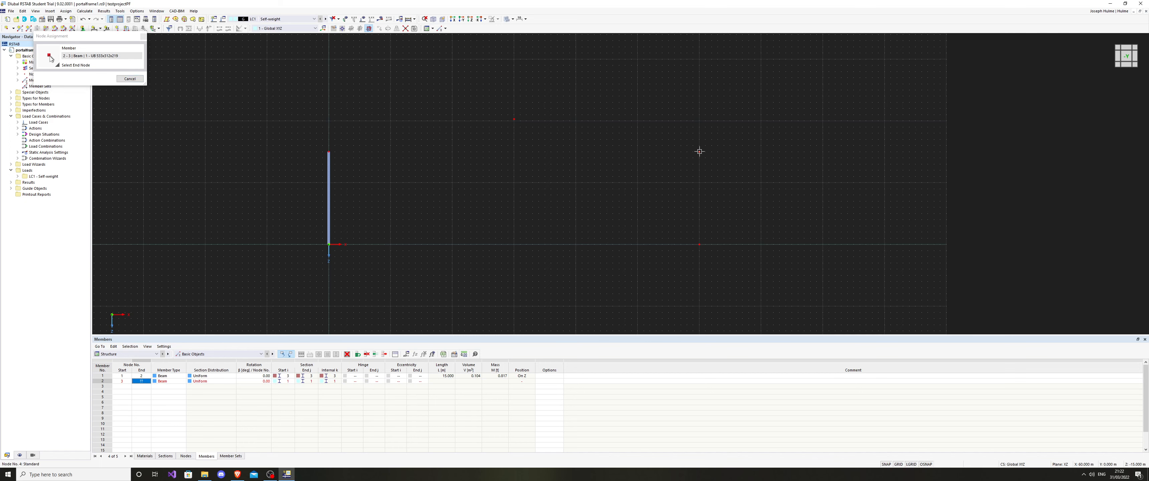
# Assign section 3, UB 406x178x54 in Grade S460, to member 2.
pyautogui.click(286, 386)
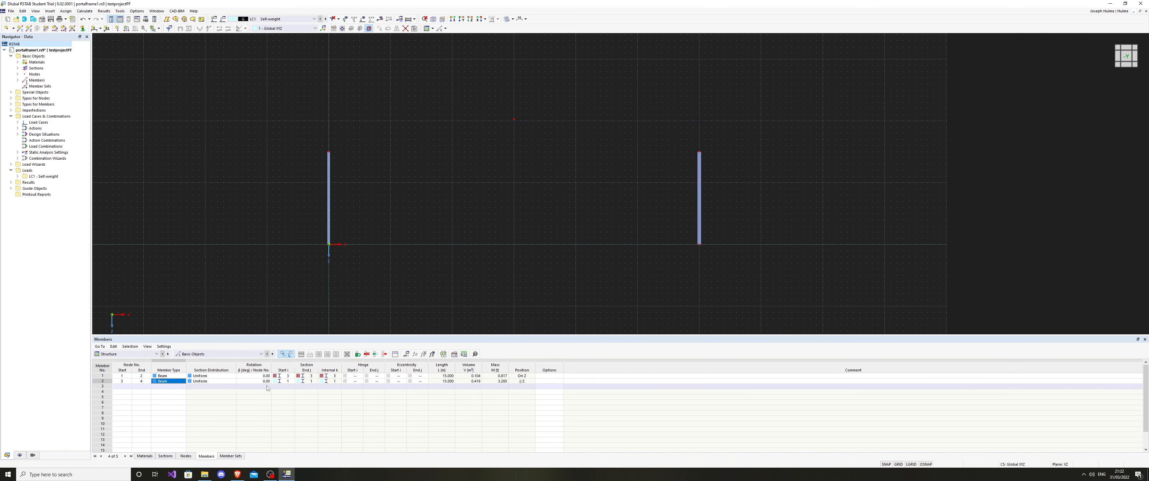
pyautogui.click(286, 381)
pyautogui.click(293, 382)
pyautogui.click(295, 396)
pyautogui.scroll(-2, 546, 190)
pyautogui.scroll(4, 539, 199)
pyautogui.moveTo(538, 199); pyautogui.dragTo(546, 219, button='middle')
pyautogui.scroll(-2, 539, 225)
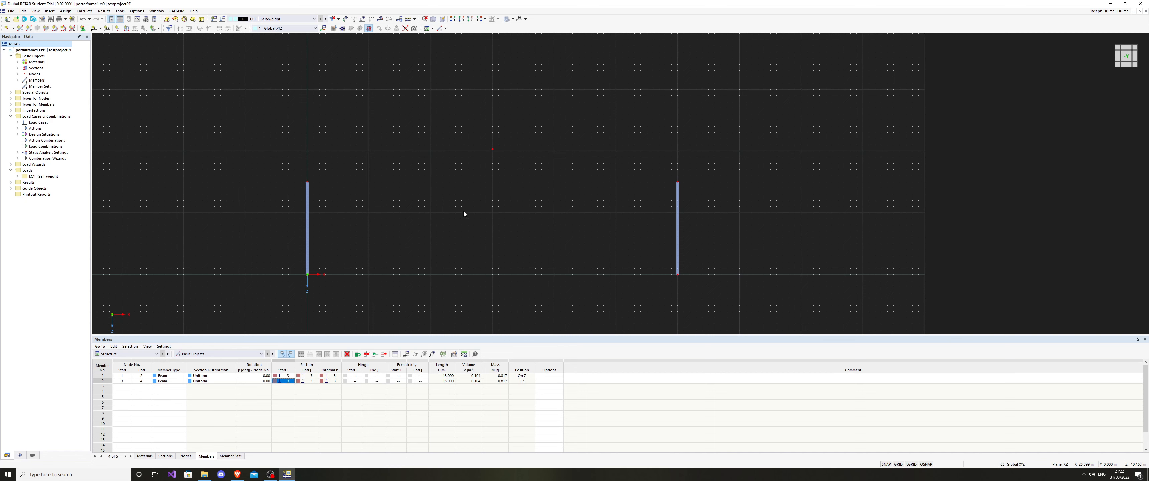
# Start section 4 from the standardized steel I-sections and choose British Steel's UB series to BS EN 10365:2017, United Kingdom.
pyautogui.click(165, 456)
pyautogui.scroll(1, 136, 387)
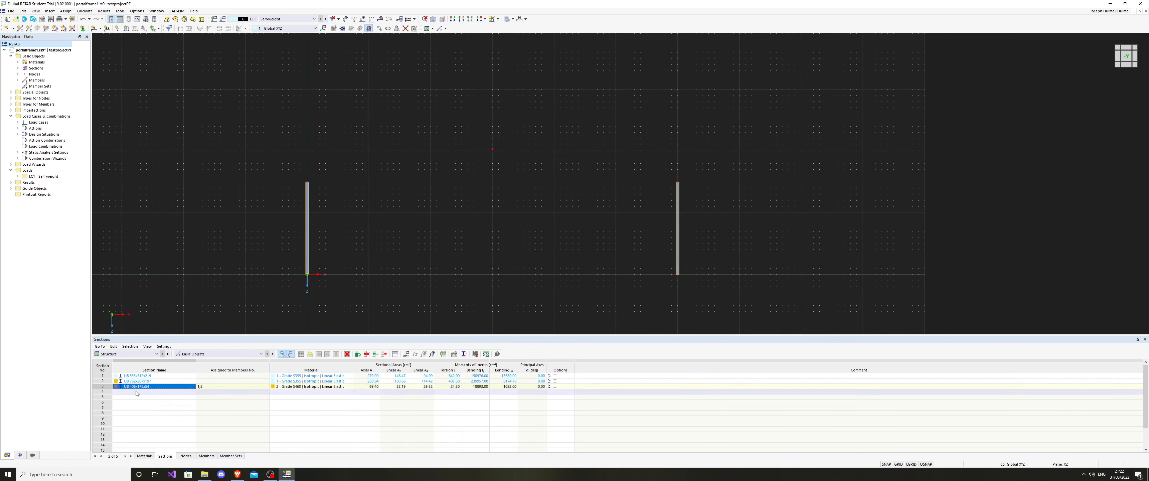
pyautogui.click(137, 392)
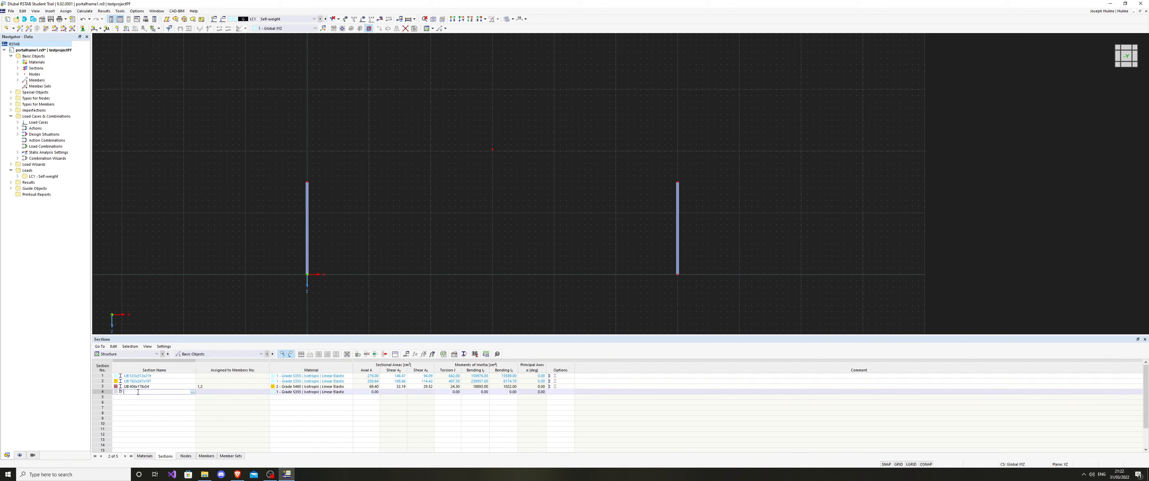
pyautogui.click(192, 392)
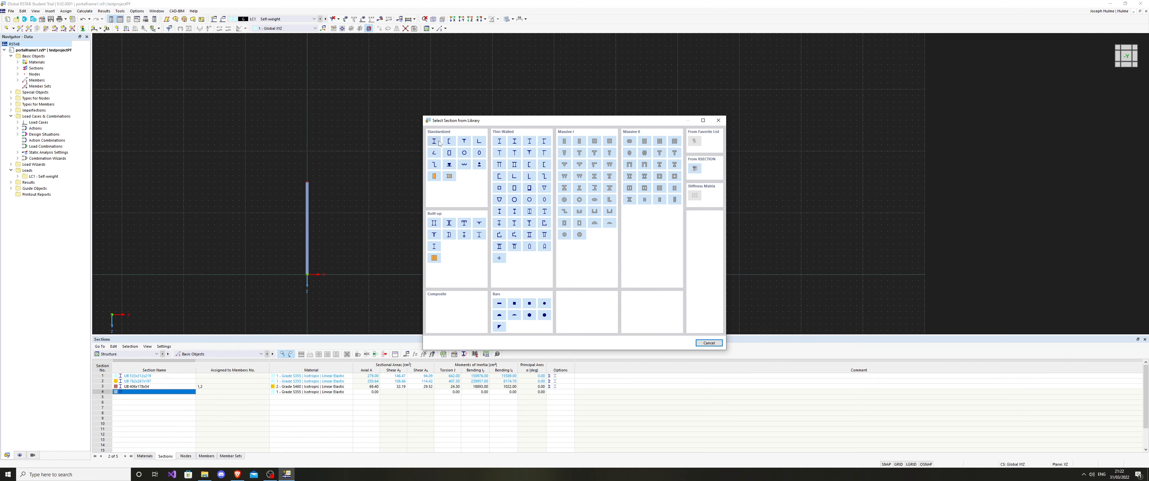
pyautogui.click(435, 141)
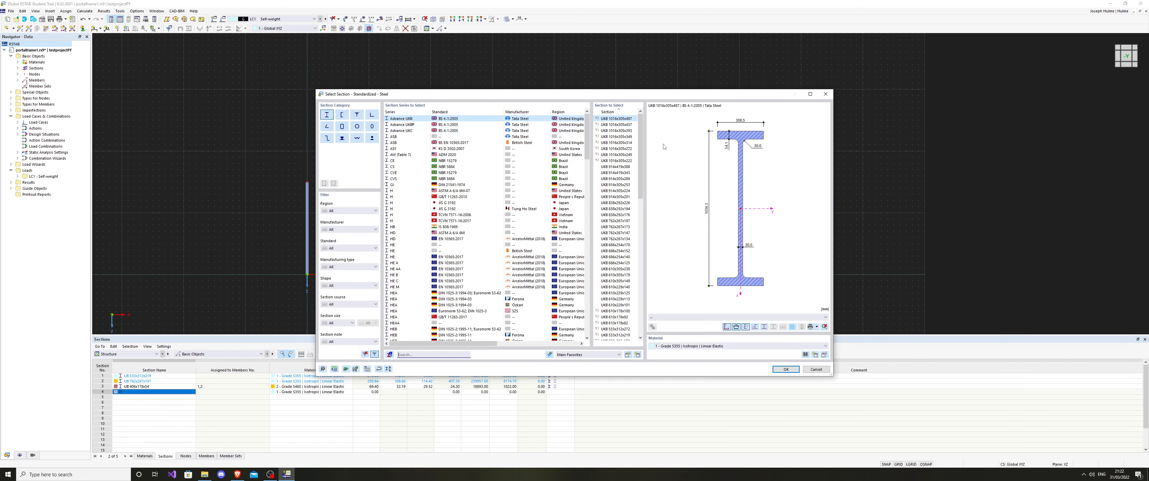
pyautogui.moveTo(641, 149); pyautogui.dragTo(641, 146)
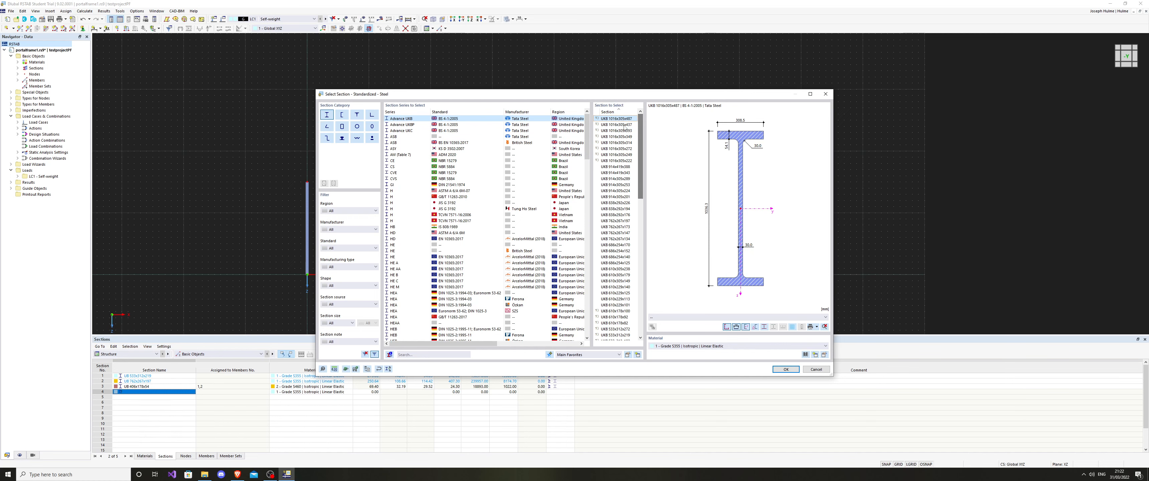
pyautogui.click(565, 112)
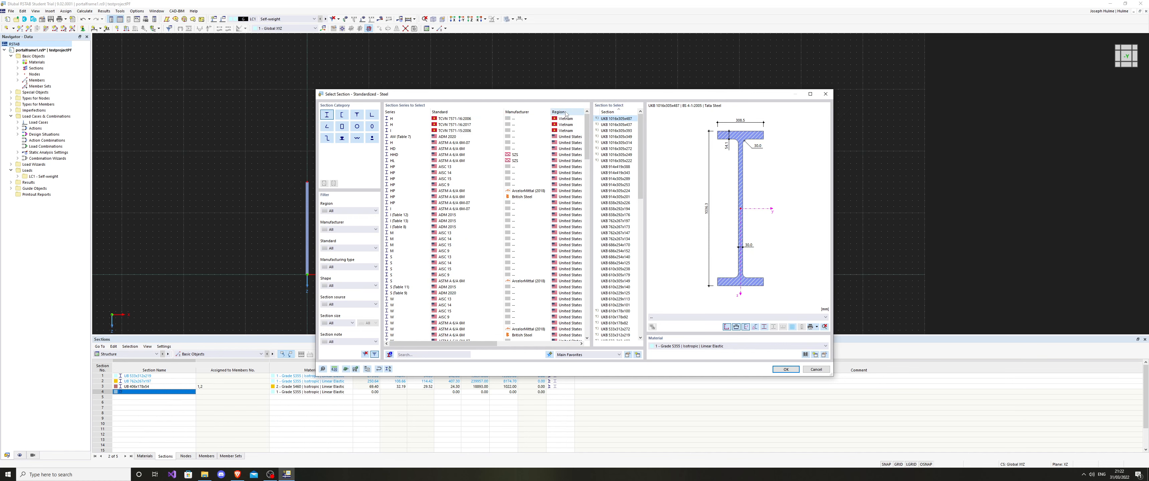
pyautogui.moveTo(587, 121); pyautogui.dragTo(587, 162)
pyautogui.click(504, 233)
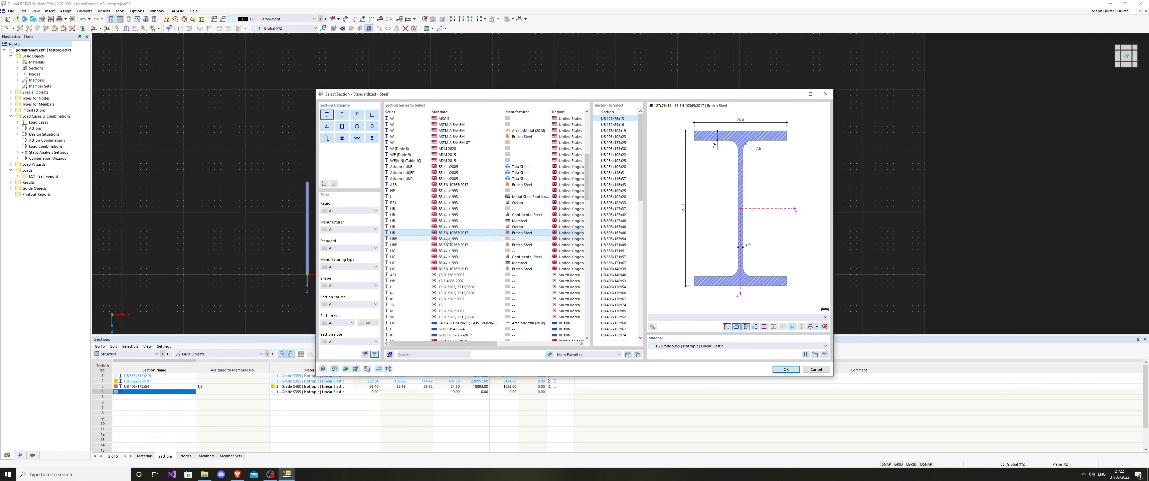
# Choose the UB 356x171x51 section from the series and accept it for section 4.
pyautogui.moveTo(642, 159); pyautogui.dragTo(643, 239)
pyautogui.scroll(3, 633, 218)
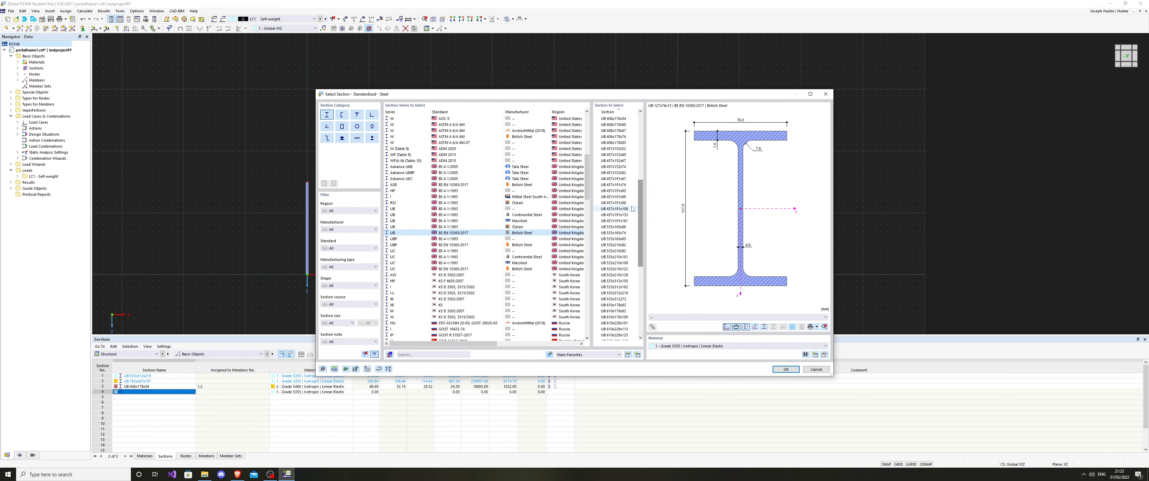
pyautogui.scroll(4, 620, 175)
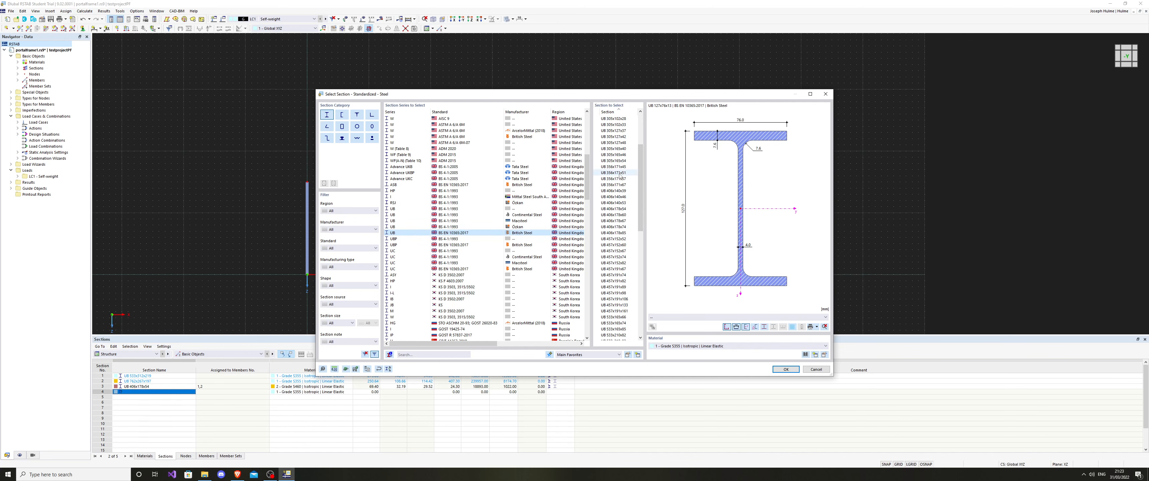
pyautogui.click(620, 173)
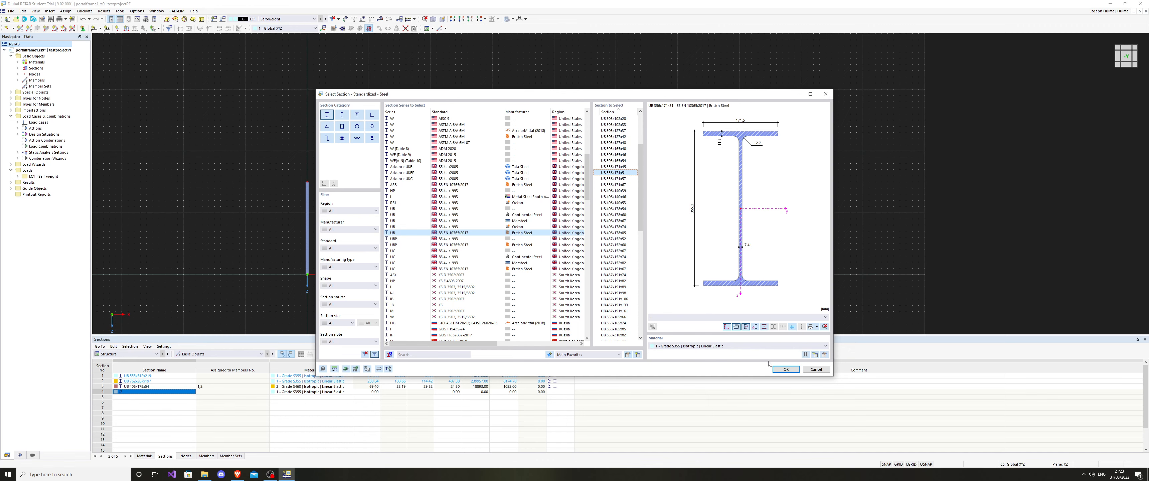
pyautogui.click(778, 369)
# Assign material 2, Grade S460, to the new UB 356x171x51 section and save it.
pyautogui.click(509, 148)
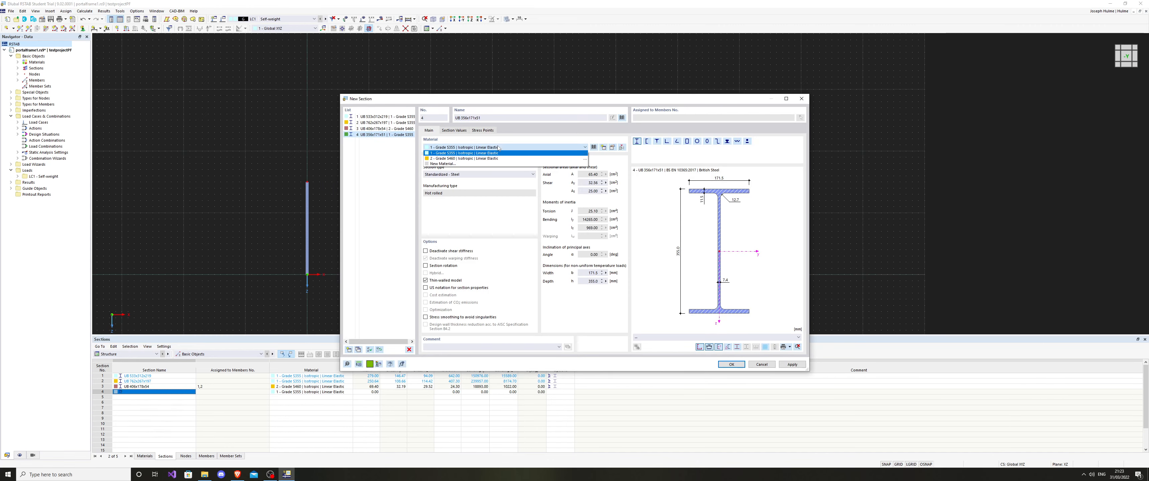
pyautogui.click(509, 162)
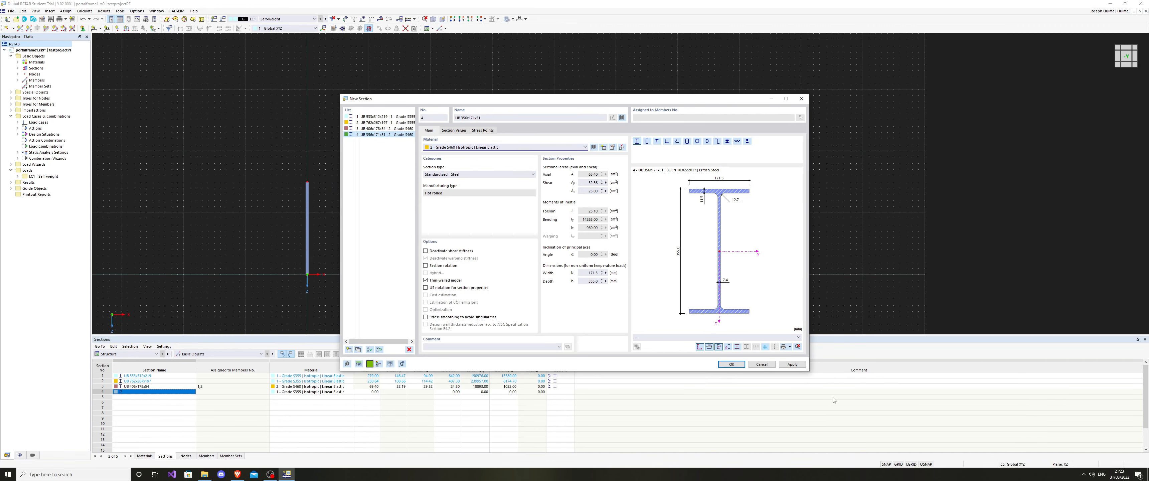
pyautogui.click(733, 364)
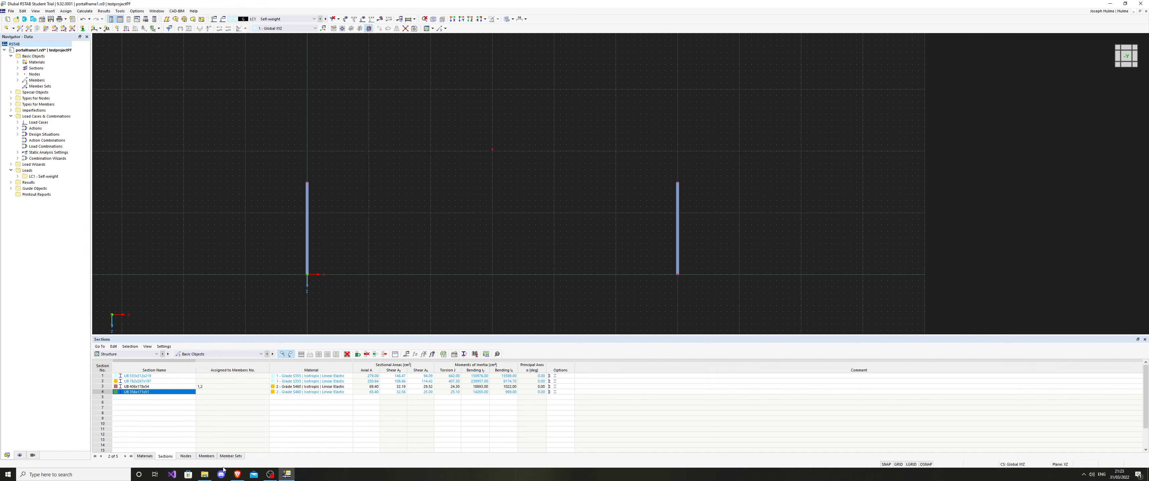
# Add member 3 as a beam from node 2 atop the first column to ridge node 6.
pyautogui.click(186, 456)
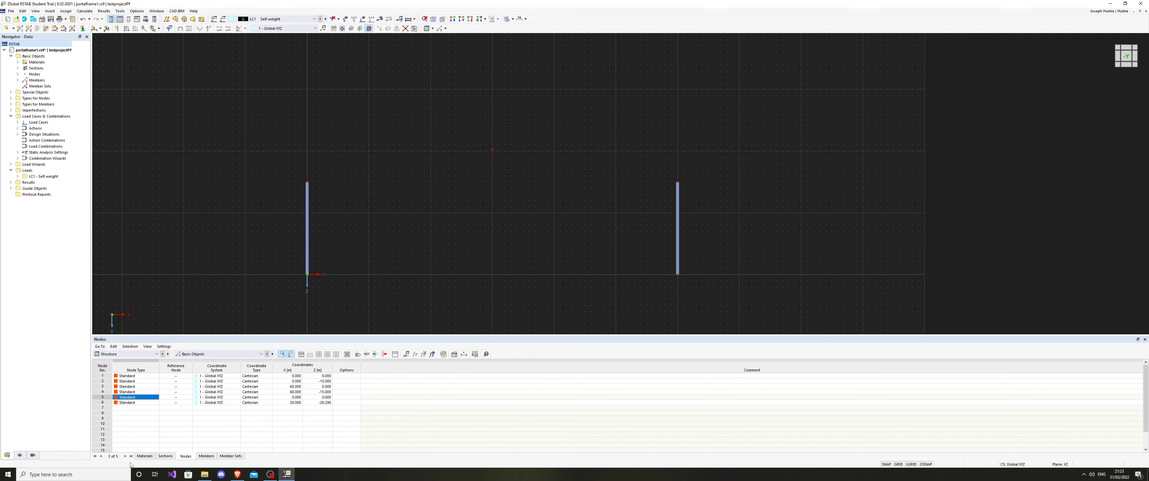
pyautogui.click(144, 456)
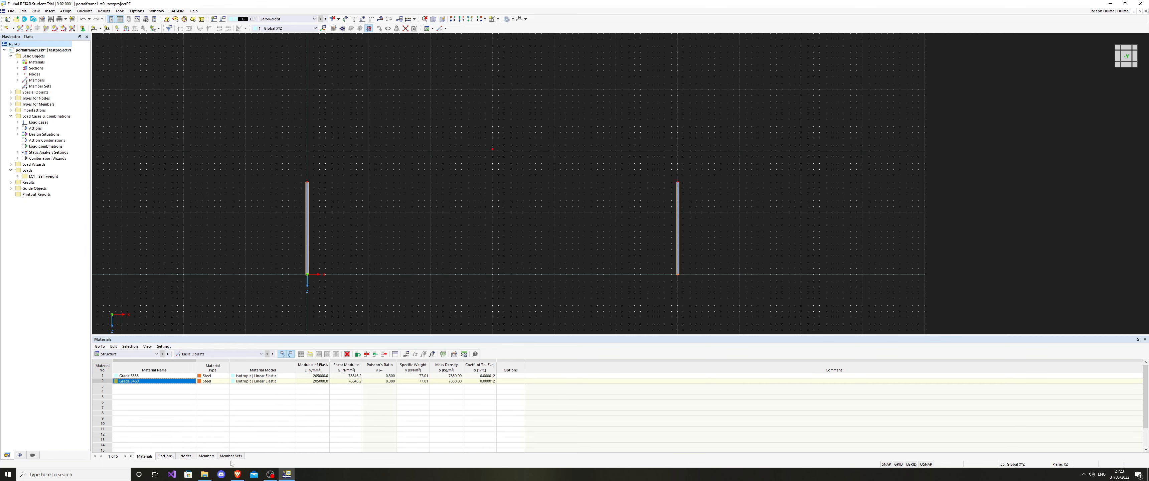
pyautogui.click(206, 456)
pyautogui.click(123, 387)
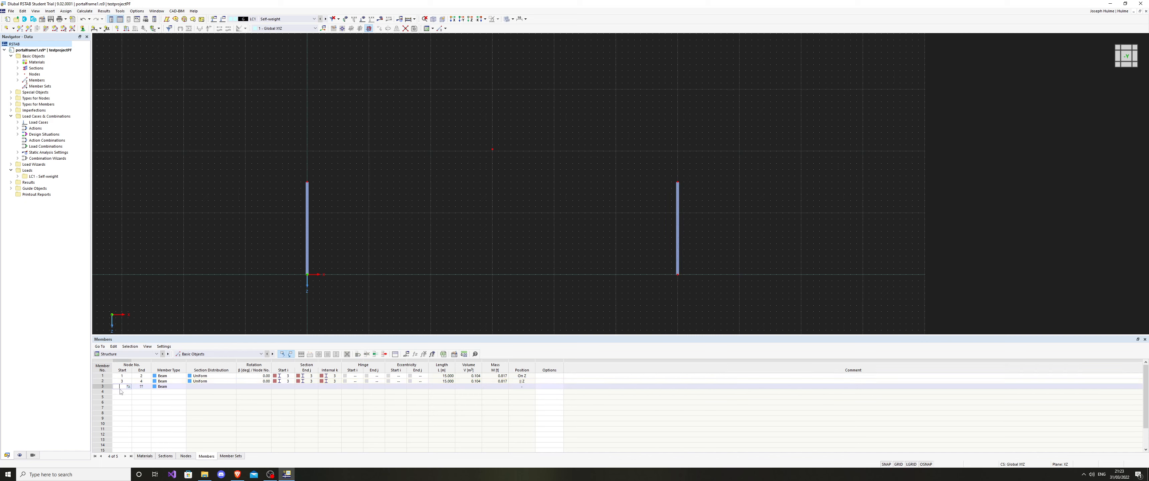
pyautogui.click(129, 387)
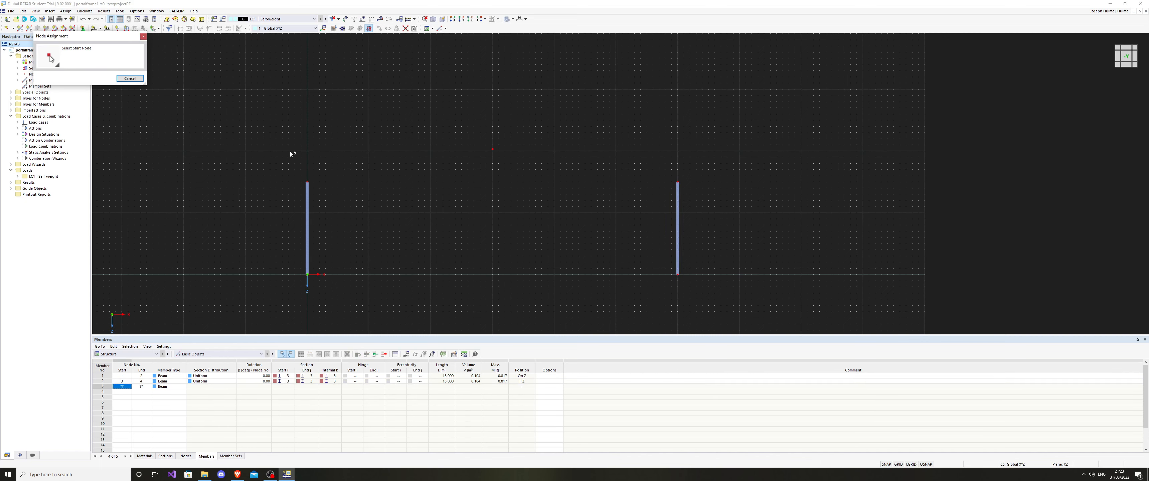
pyautogui.click(306, 182)
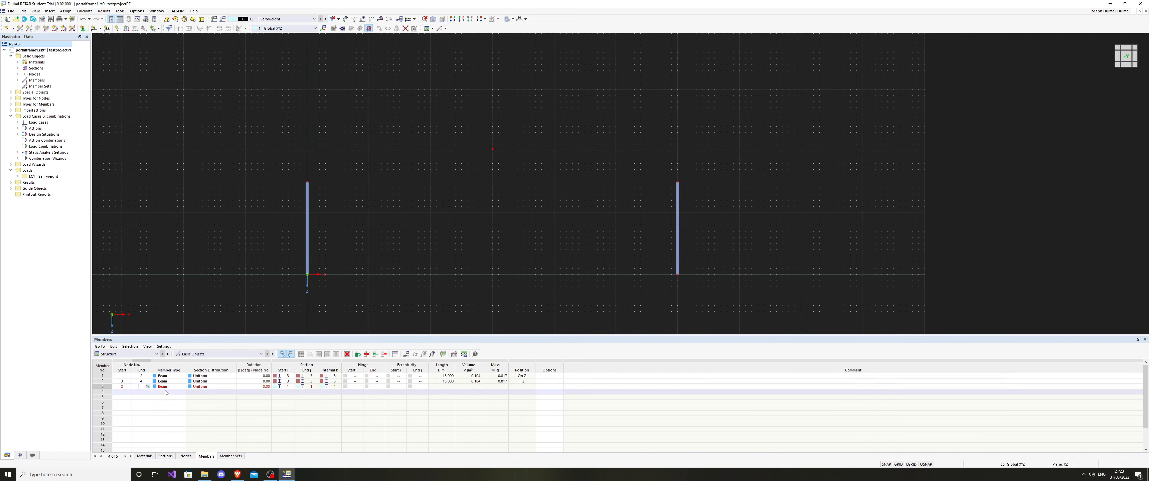
pyautogui.click(492, 150)
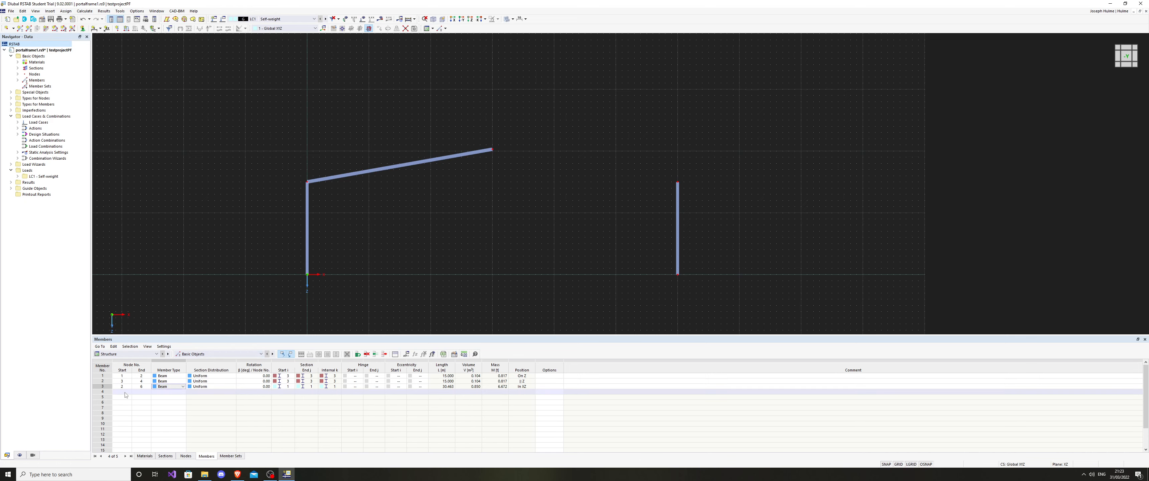
# Add member 4 as a beam from ridge node 6 to node 4 atop the second column.
pyautogui.click(492, 150)
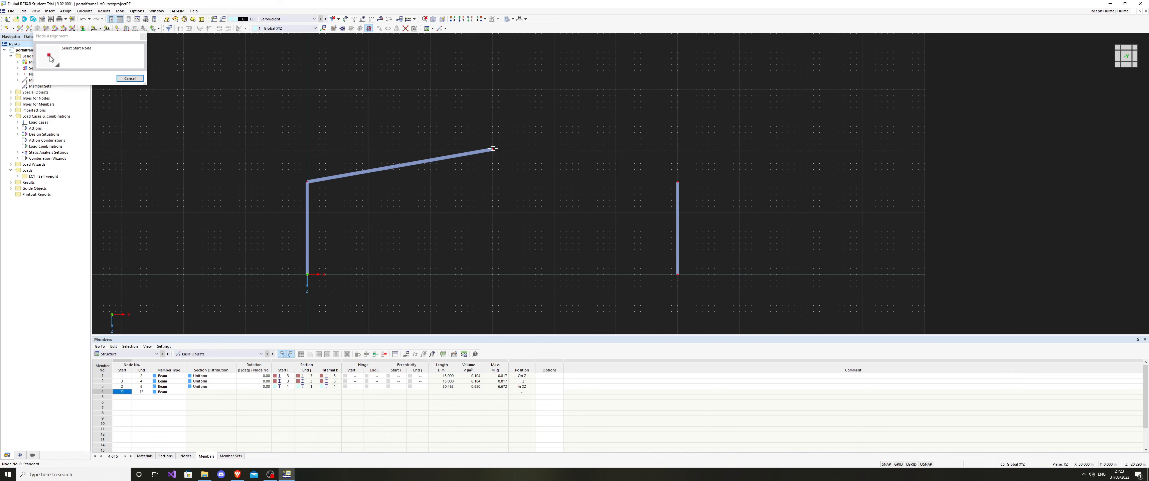
pyautogui.click(148, 392)
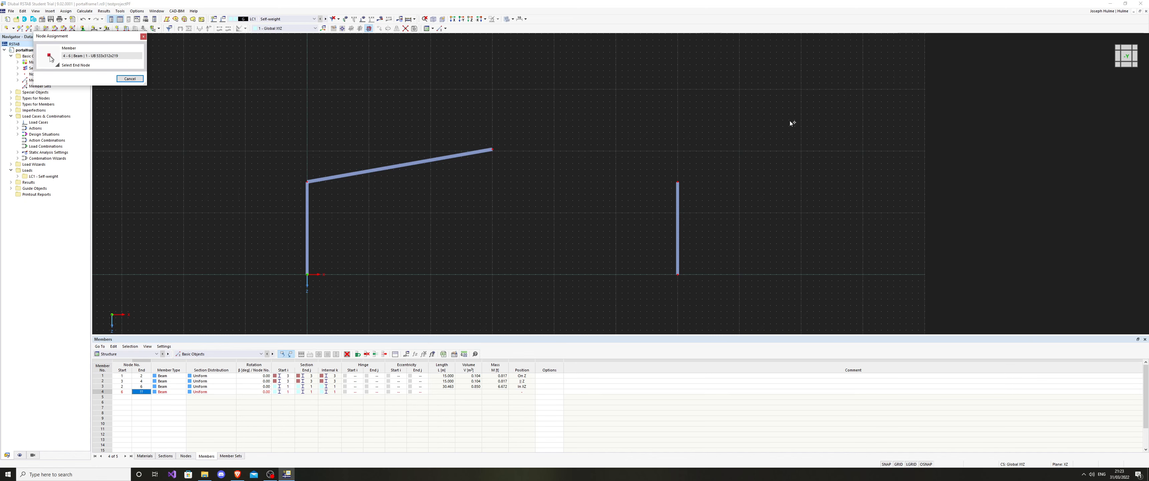
pyautogui.click(678, 182)
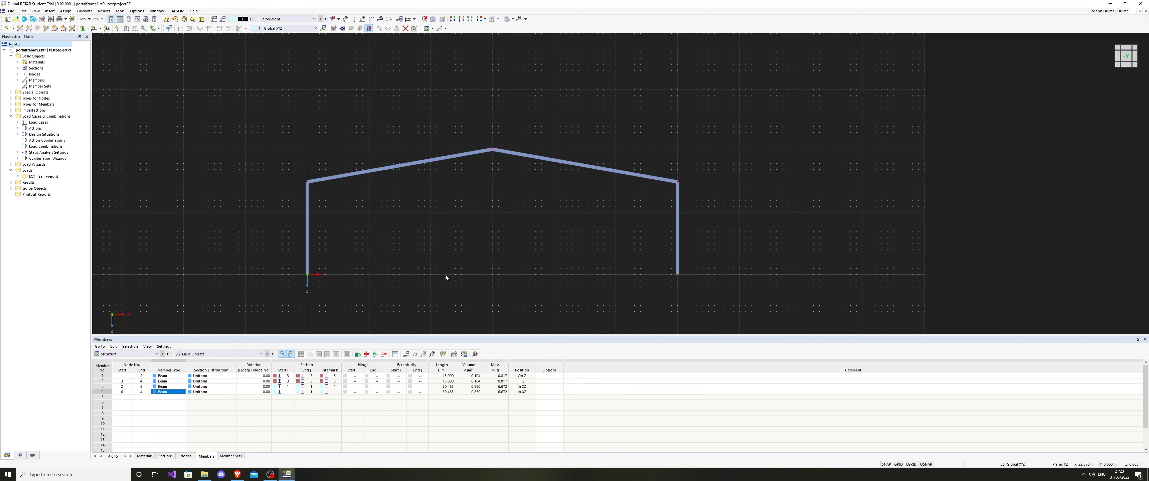
# Assign section 4, UB 356x171x51 in Grade S460, to rafter members 3 and 4.
pyautogui.click(291, 387)
pyautogui.click(291, 387)
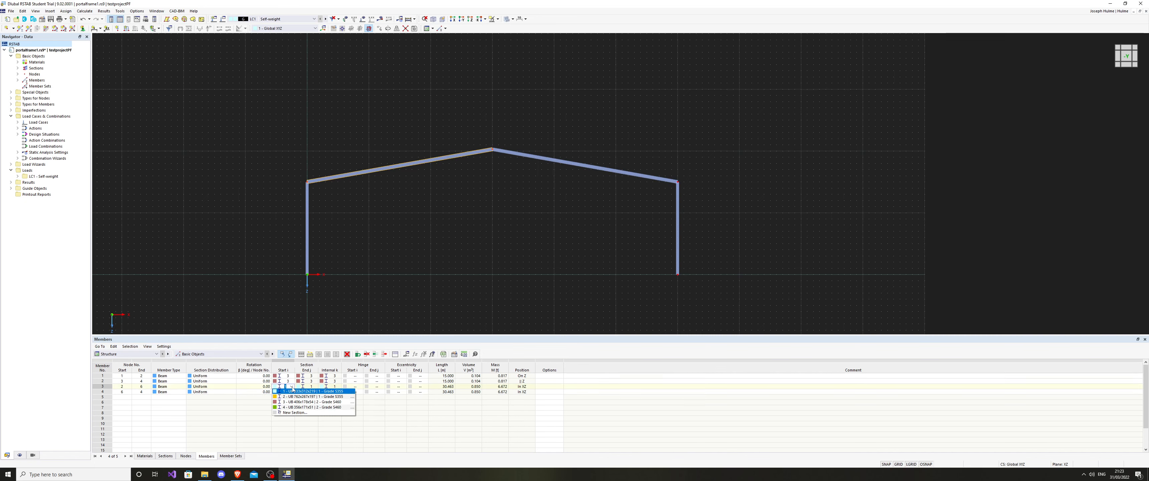
pyautogui.click(293, 404)
pyautogui.click(292, 392)
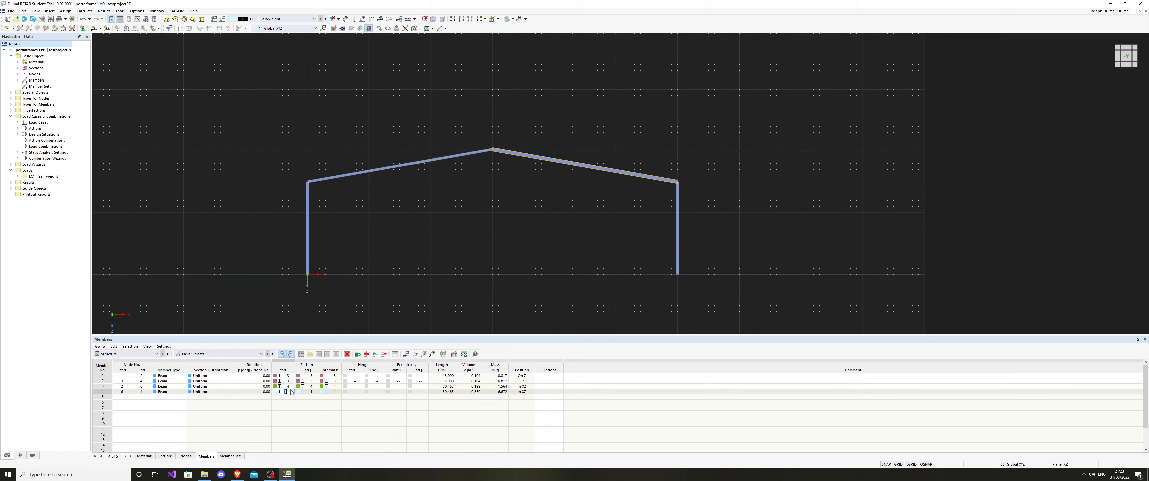
pyautogui.click(291, 392)
pyautogui.click(293, 409)
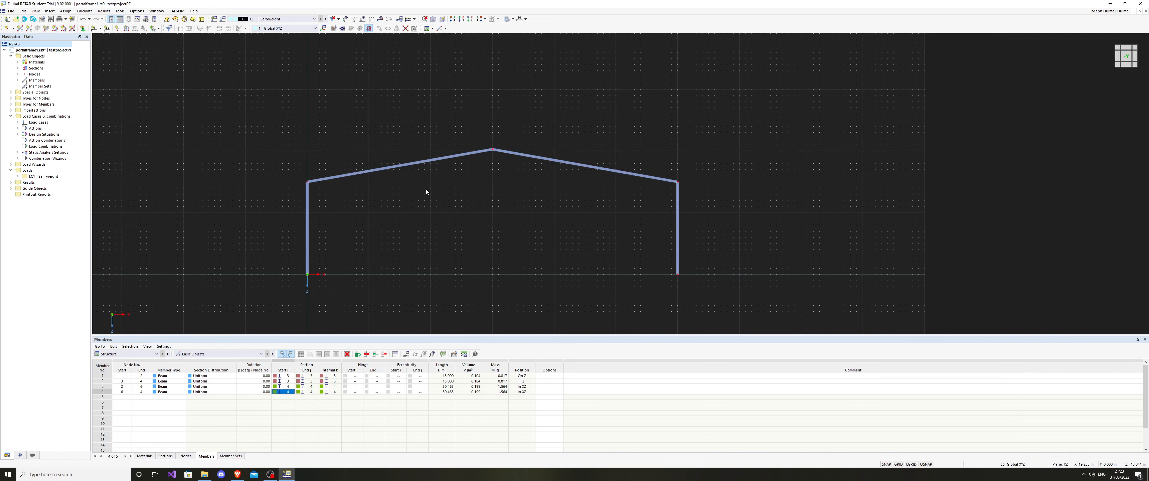
pyautogui.click(270, 474)
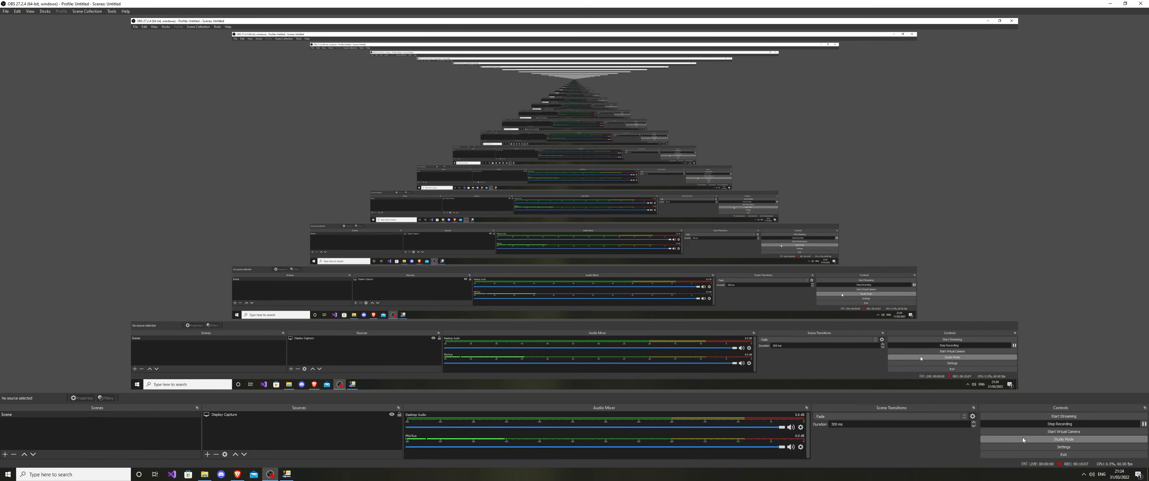